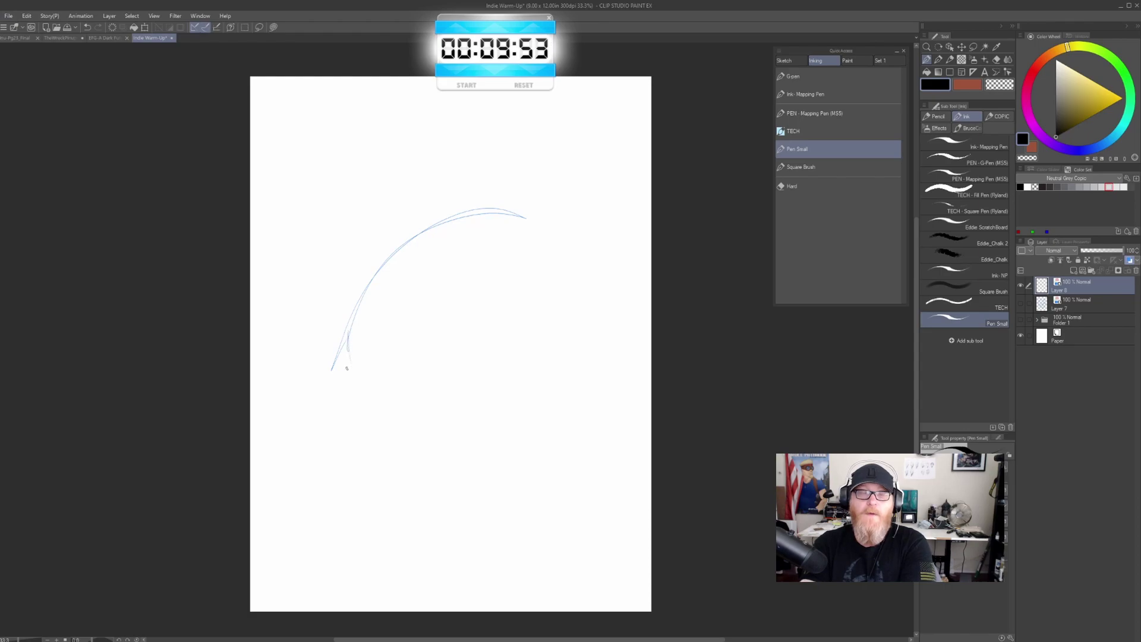
Sketch a large tilted oval for the helmet's visor in the page's upper middle using overlapping Pen Small strokes
{"action": "mouse_move", "coordinate": [540, 235]}
{"action": "left_mouse_down"}
{"action": "mouse_move", "coordinate": [479, 216]}
{"action": "mouse_move", "coordinate": [343, 379]}
{"action": "mouse_move", "coordinate": [348, 367]}
{"action": "mouse_move", "coordinate": [363, 410]}
{"action": "left_mouse_up"}
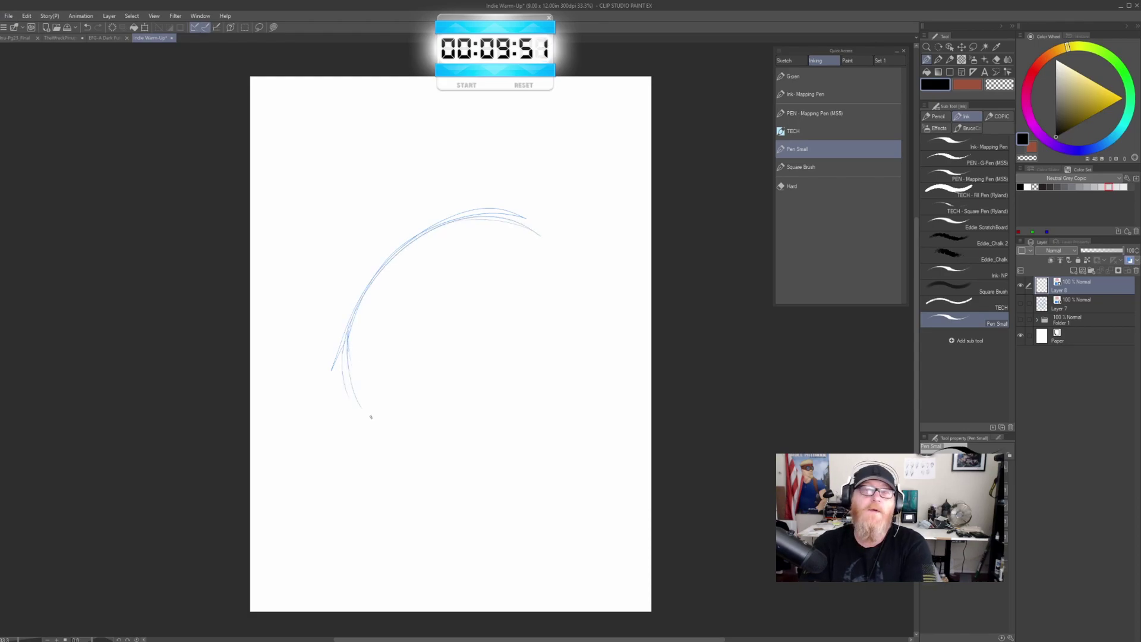
{"action": "left_click_drag", "start_coordinate": [474, 220], "coordinate": [373, 414]}
{"action": "mouse_move", "coordinate": [365, 327]}
{"action": "left_mouse_down"}
{"action": "mouse_move", "coordinate": [493, 211]}
{"action": "mouse_move", "coordinate": [377, 407]}
{"action": "mouse_move", "coordinate": [413, 241]}
{"action": "left_mouse_up"}
{"action": "left_click_drag", "start_coordinate": [350, 376], "coordinate": [375, 427]}
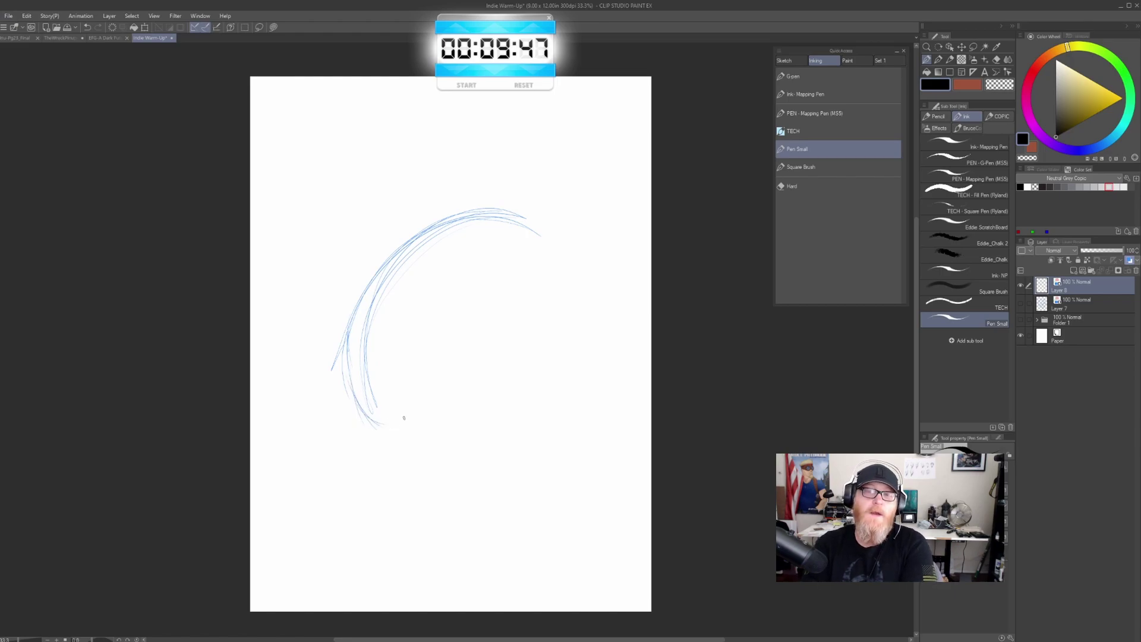
{"action": "left_click_drag", "start_coordinate": [480, 384], "coordinate": [372, 423]}
{"action": "left_click_drag", "start_coordinate": [508, 349], "coordinate": [397, 421]}
{"action": "mouse_move", "coordinate": [539, 279]}
{"action": "left_mouse_down"}
{"action": "mouse_move", "coordinate": [456, 377]}
{"action": "mouse_move", "coordinate": [378, 428]}
{"action": "left_mouse_up"}
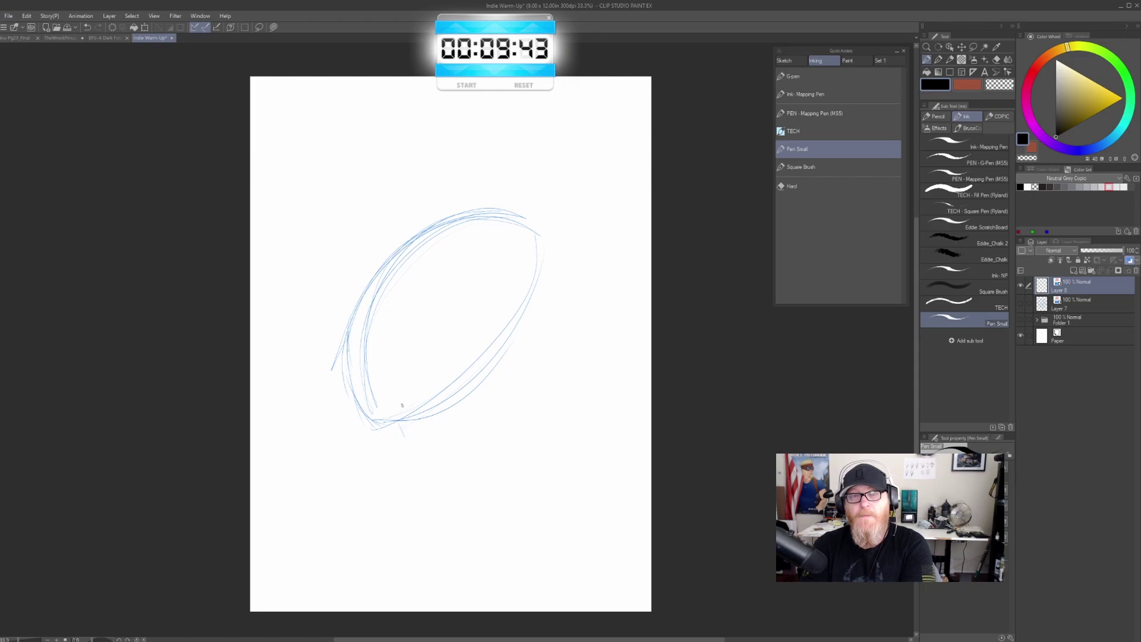
Sketch the nose, mouth and jaw profile below the visor, erasing the chin with the Hard eraser and redrawing it shorter
{"action": "mouse_move", "coordinate": [400, 427]}
{"action": "left_mouse_down"}
{"action": "mouse_move", "coordinate": [410, 500]}
{"action": "mouse_move", "coordinate": [439, 509]}
{"action": "mouse_move", "coordinate": [469, 495]}
{"action": "mouse_move", "coordinate": [427, 507]}
{"action": "mouse_move", "coordinate": [498, 483]}
{"action": "left_mouse_up"}
{"action": "left_click_drag", "start_coordinate": [426, 505], "coordinate": [493, 473]}
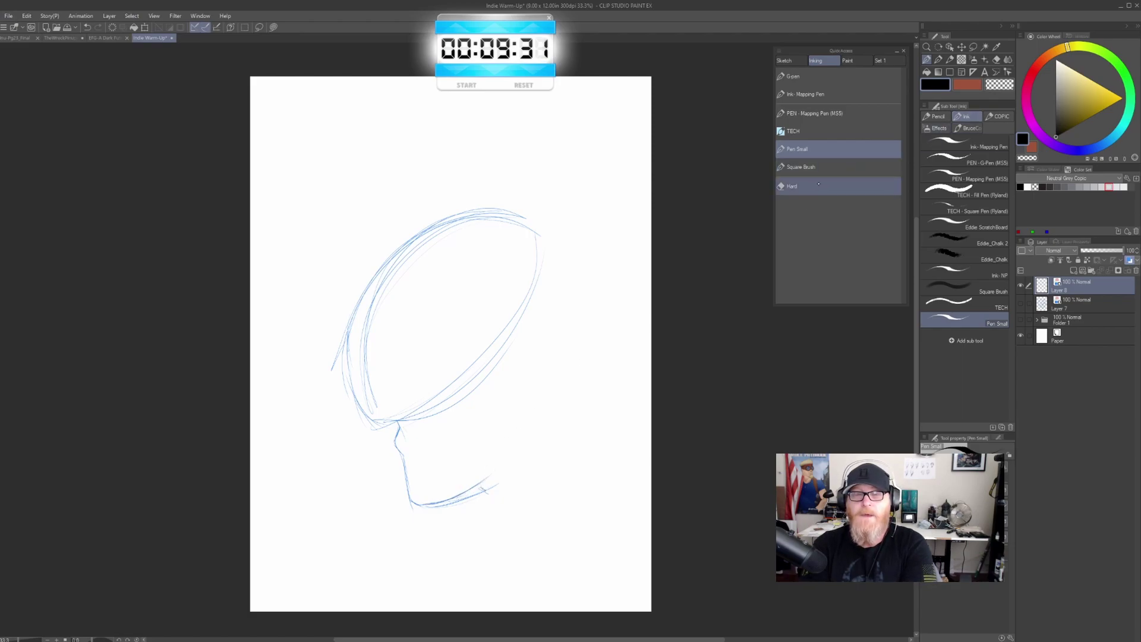
{"action": "left_click", "coordinate": [796, 186]}
{"action": "mouse_move", "coordinate": [464, 500]}
{"action": "left_mouse_down"}
{"action": "mouse_move", "coordinate": [407, 489]}
{"action": "mouse_move", "coordinate": [403, 446]}
{"action": "mouse_move", "coordinate": [394, 448]}
{"action": "mouse_move", "coordinate": [529, 368]}
{"action": "mouse_move", "coordinate": [402, 447]}
{"action": "left_mouse_up"}
{"action": "left_click", "coordinate": [811, 149]}
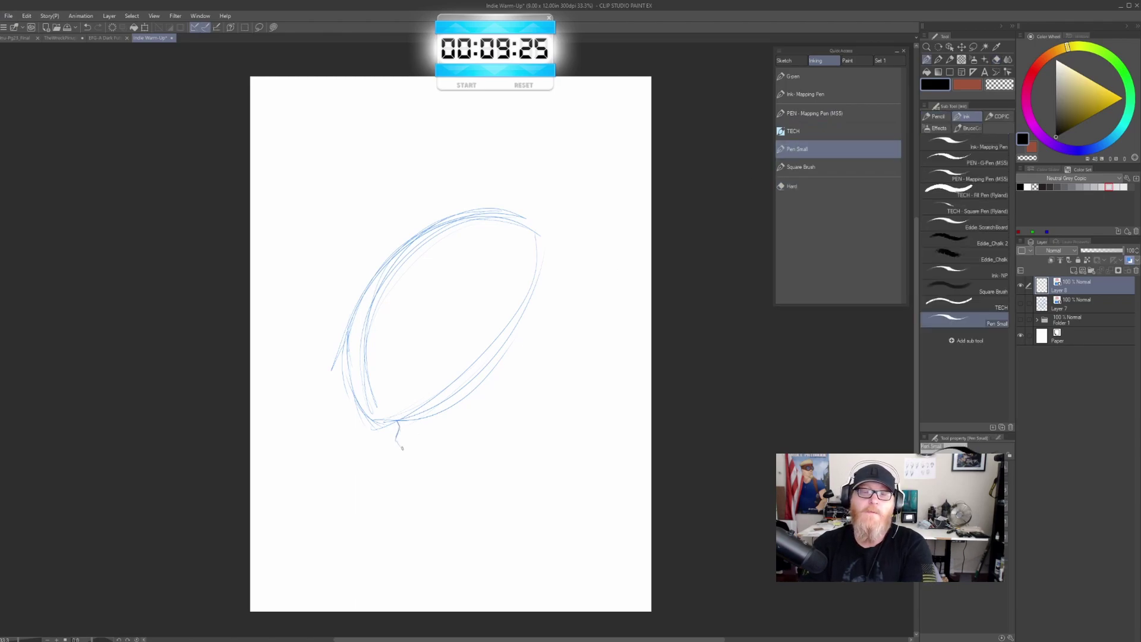
{"action": "mouse_move", "coordinate": [400, 443]}
{"action": "left_mouse_down"}
{"action": "mouse_move", "coordinate": [416, 483]}
{"action": "mouse_move", "coordinate": [474, 456]}
{"action": "left_mouse_up"}
{"action": "mouse_move", "coordinate": [416, 485]}
{"action": "left_mouse_down"}
{"action": "mouse_move", "coordinate": [488, 454]}
{"action": "mouse_move", "coordinate": [426, 486]}
{"action": "mouse_move", "coordinate": [476, 465]}
{"action": "mouse_move", "coordinate": [447, 478]}
{"action": "mouse_move", "coordinate": [498, 473]}
{"action": "mouse_move", "coordinate": [487, 468]}
{"action": "mouse_move", "coordinate": [526, 397]}
{"action": "left_mouse_up"}
Sketch the rounded back of the helmet behind the visor and its slanted lower rim above the jaw
{"action": "mouse_move", "coordinate": [537, 227]}
{"action": "left_mouse_down"}
{"action": "mouse_move", "coordinate": [561, 236]}
{"action": "mouse_move", "coordinate": [584, 299]}
{"action": "mouse_move", "coordinate": [564, 266]}
{"action": "mouse_move", "coordinate": [567, 279]}
{"action": "left_mouse_up"}
{"action": "mouse_move", "coordinate": [374, 420]}
{"action": "left_mouse_down"}
{"action": "mouse_move", "coordinate": [449, 387]}
{"action": "mouse_move", "coordinate": [476, 354]}
{"action": "left_mouse_up"}
{"action": "mouse_move", "coordinate": [409, 410]}
{"action": "left_mouse_down"}
{"action": "mouse_move", "coordinate": [519, 273]}
{"action": "mouse_move", "coordinate": [525, 228]}
{"action": "left_mouse_up"}
{"action": "mouse_move", "coordinate": [523, 275]}
{"action": "left_mouse_down"}
{"action": "mouse_move", "coordinate": [425, 405]}
{"action": "mouse_move", "coordinate": [558, 315]}
{"action": "left_mouse_up"}
{"action": "left_click_drag", "start_coordinate": [431, 400], "coordinate": [575, 286]}
{"action": "mouse_move", "coordinate": [548, 246]}
{"action": "left_mouse_down"}
{"action": "mouse_move", "coordinate": [569, 302]}
{"action": "mouse_move", "coordinate": [533, 335]}
{"action": "left_mouse_up"}
{"action": "left_click_drag", "start_coordinate": [493, 381], "coordinate": [578, 377]}
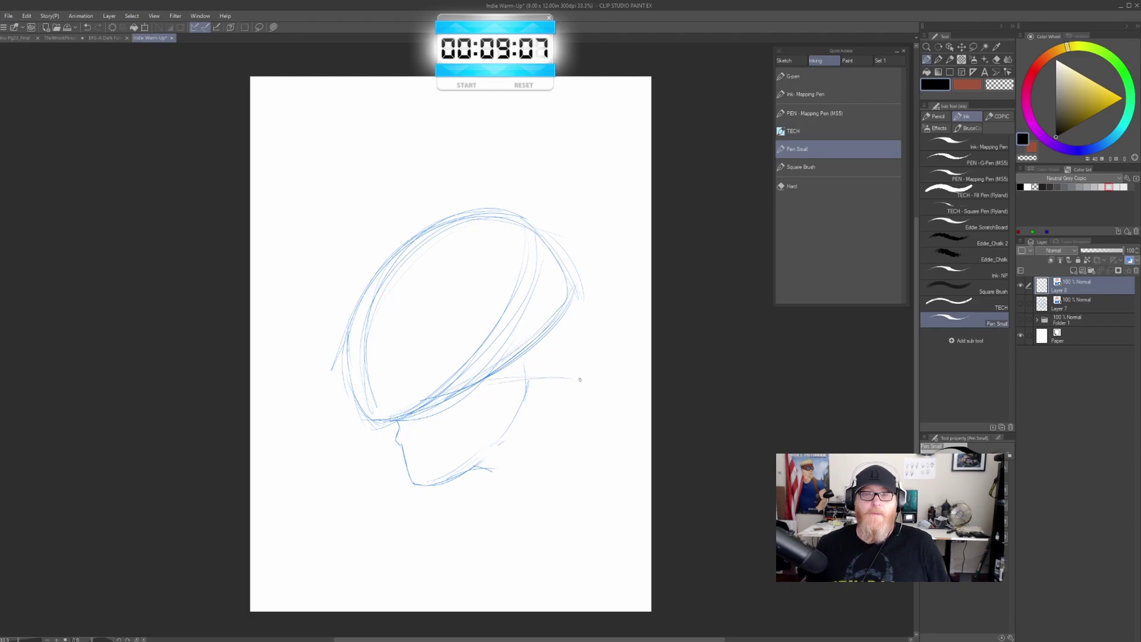
Sketch the flared rear edge of the helmet and the front and back lines of the neck
{"action": "mouse_move", "coordinate": [567, 311]}
{"action": "left_mouse_down"}
{"action": "mouse_move", "coordinate": [563, 334]}
{"action": "mouse_move", "coordinate": [579, 348]}
{"action": "mouse_move", "coordinate": [568, 321]}
{"action": "mouse_move", "coordinate": [621, 398]}
{"action": "left_mouse_up"}
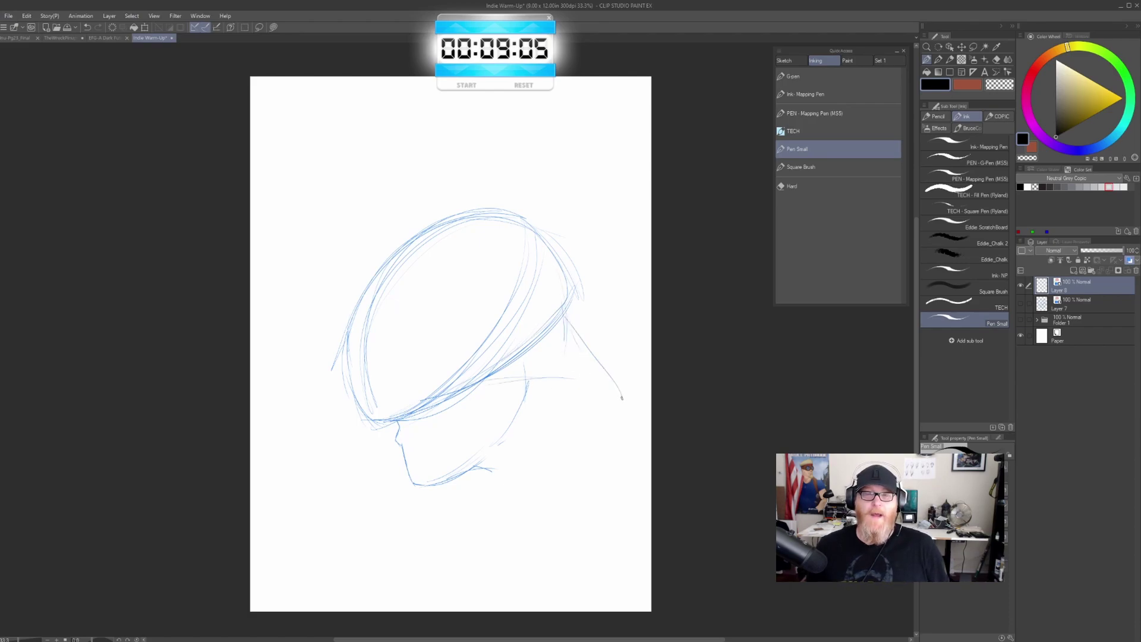
{"action": "mouse_move", "coordinate": [558, 316]}
{"action": "left_mouse_down"}
{"action": "mouse_move", "coordinate": [601, 359]}
{"action": "mouse_move", "coordinate": [562, 306]}
{"action": "mouse_move", "coordinate": [599, 352]}
{"action": "mouse_move", "coordinate": [590, 349]}
{"action": "mouse_move", "coordinate": [612, 350]}
{"action": "mouse_move", "coordinate": [584, 343]}
{"action": "mouse_move", "coordinate": [612, 355]}
{"action": "left_mouse_up"}
{"action": "mouse_move", "coordinate": [485, 467]}
{"action": "left_mouse_down"}
{"action": "mouse_move", "coordinate": [517, 475]}
{"action": "mouse_move", "coordinate": [501, 480]}
{"action": "mouse_move", "coordinate": [514, 502]}
{"action": "left_mouse_up"}
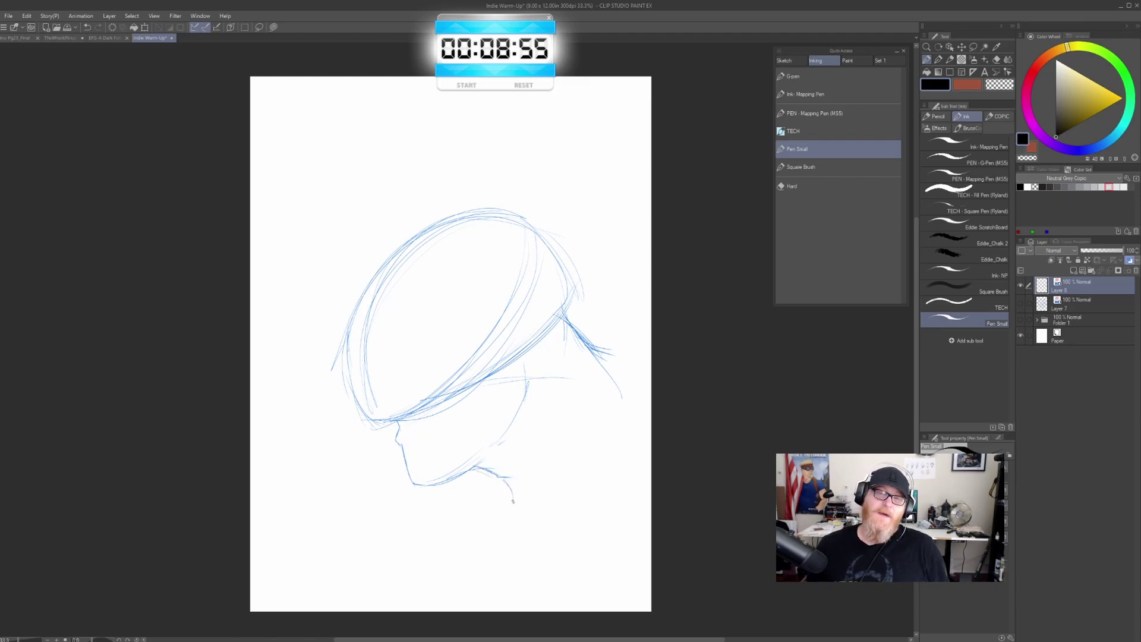
{"action": "left_click_drag", "start_coordinate": [533, 401], "coordinate": [525, 503]}
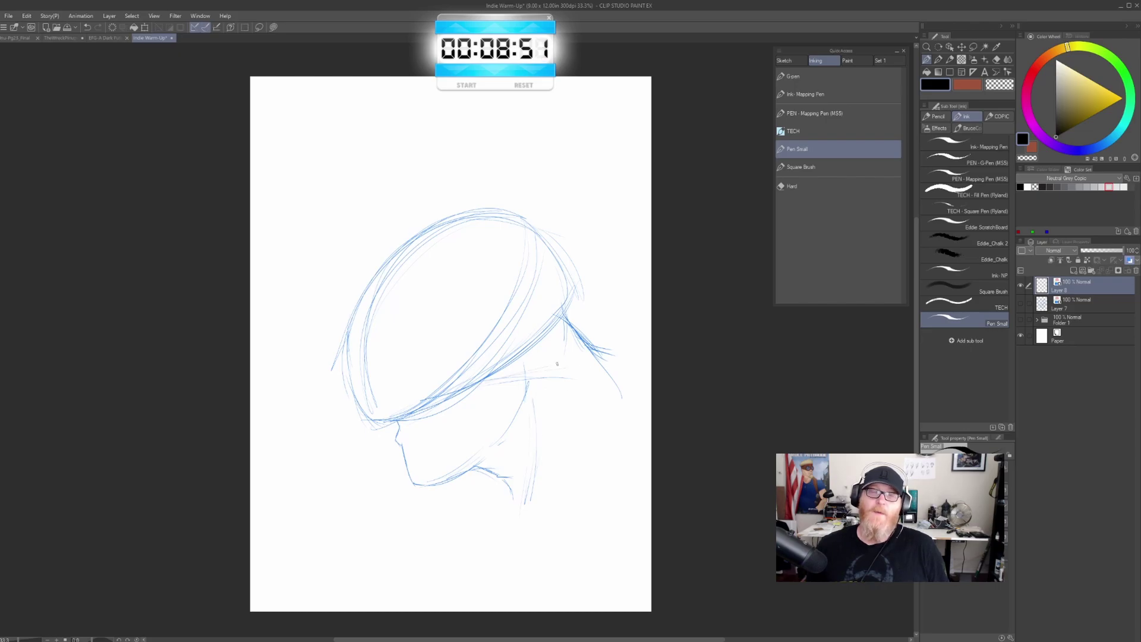
Draw converging bands along the helmet's rear neck guard and strengthen the edges of the visor
{"action": "left_click_drag", "start_coordinate": [475, 386], "coordinate": [618, 352]}
{"action": "left_click_drag", "start_coordinate": [511, 371], "coordinate": [611, 347]}
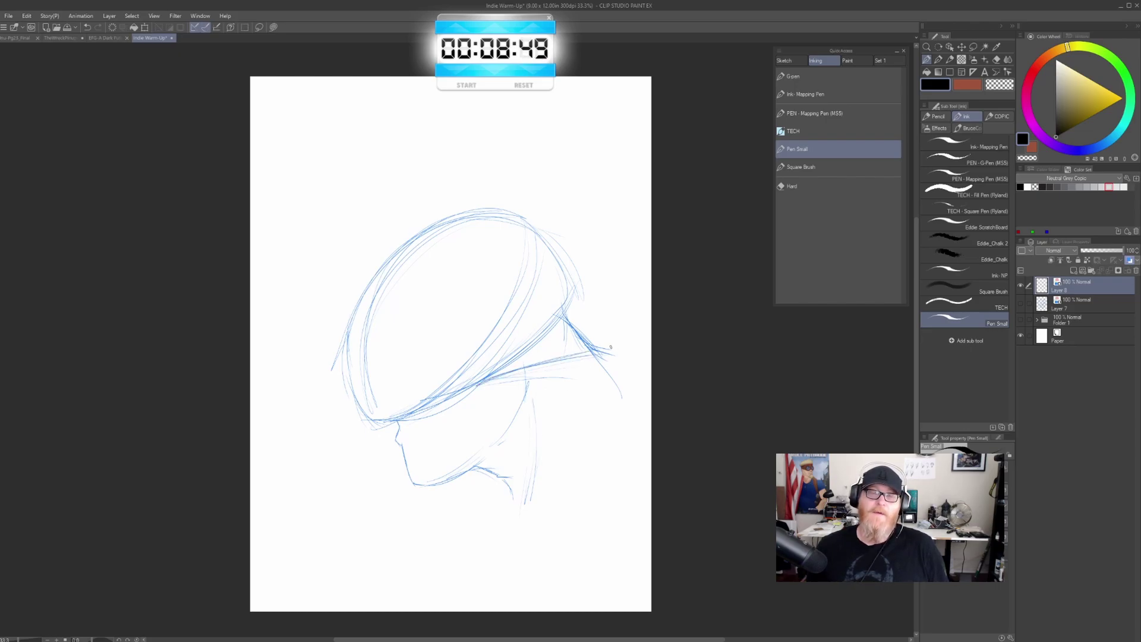
{"action": "mouse_move", "coordinate": [485, 379]}
{"action": "left_mouse_down"}
{"action": "mouse_move", "coordinate": [586, 357]}
{"action": "mouse_move", "coordinate": [599, 340]}
{"action": "left_mouse_up"}
{"action": "left_click_drag", "start_coordinate": [529, 348], "coordinate": [571, 334]}
{"action": "mouse_move", "coordinate": [538, 334]}
{"action": "left_mouse_down"}
{"action": "mouse_move", "coordinate": [562, 329]}
{"action": "mouse_move", "coordinate": [564, 311]}
{"action": "left_mouse_up"}
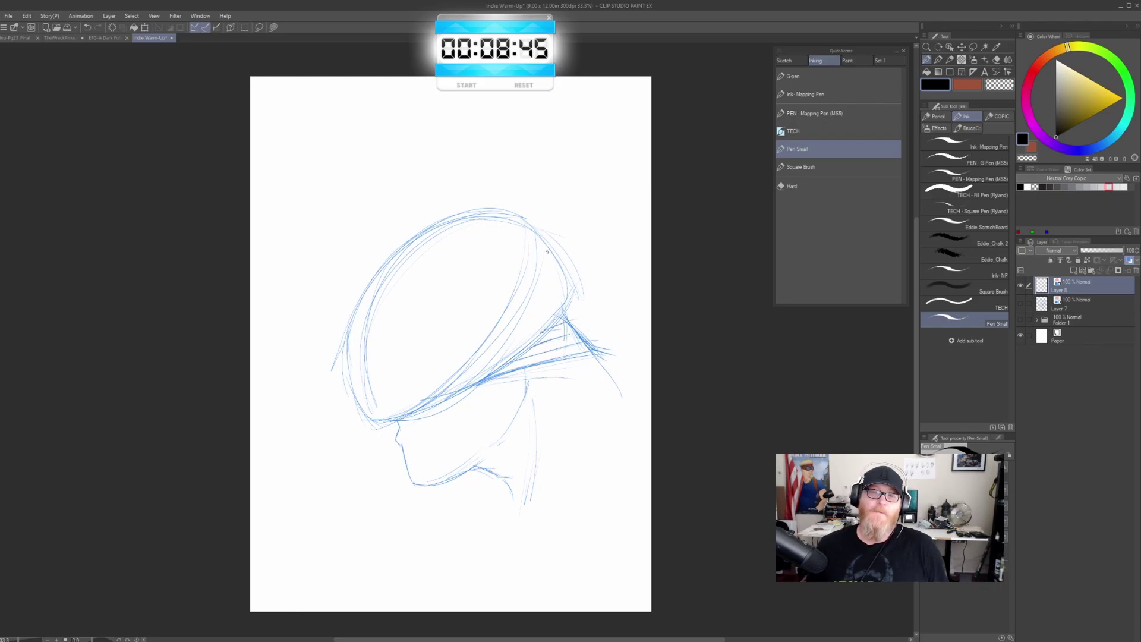
{"action": "mouse_move", "coordinate": [529, 226]}
{"action": "left_mouse_down"}
{"action": "mouse_move", "coordinate": [568, 305]}
{"action": "mouse_move", "coordinate": [530, 345]}
{"action": "left_mouse_up"}
{"action": "mouse_move", "coordinate": [516, 278]}
{"action": "left_mouse_down"}
{"action": "mouse_move", "coordinate": [486, 328]}
{"action": "mouse_move", "coordinate": [474, 326]}
{"action": "mouse_move", "coordinate": [460, 364]}
{"action": "mouse_move", "coordinate": [369, 416]}
{"action": "mouse_move", "coordinate": [352, 323]}
{"action": "mouse_move", "coordinate": [395, 251]}
{"action": "left_mouse_up"}
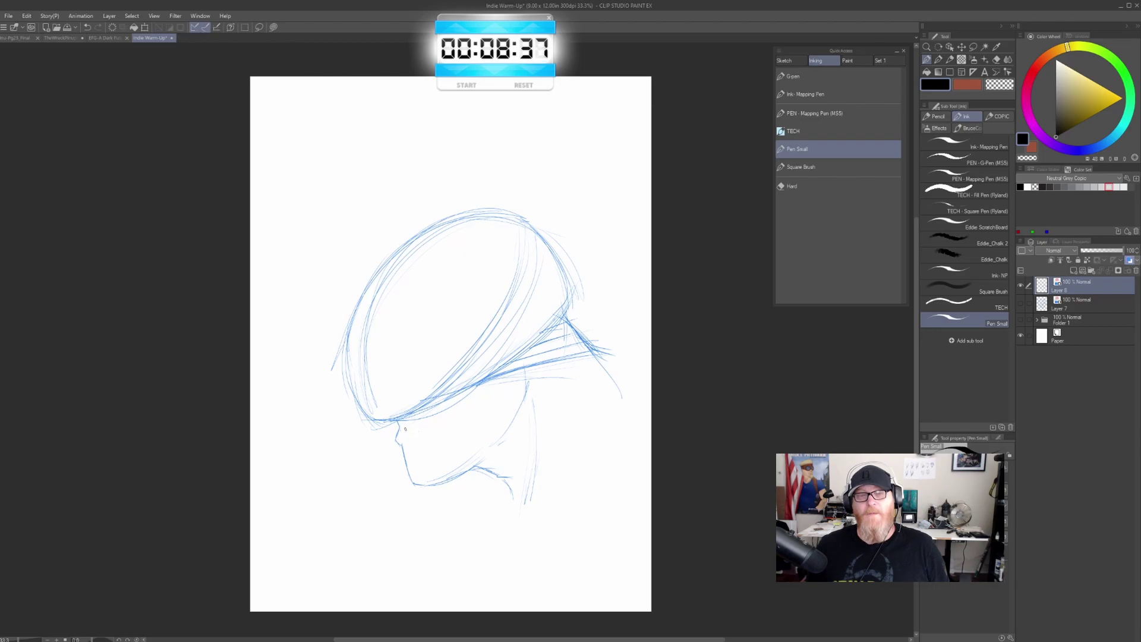
Add cheek, mouth and neck muscle lines beneath the helmet and reinforce the helmet's outline
{"action": "left_click_drag", "start_coordinate": [411, 425], "coordinate": [453, 428]}
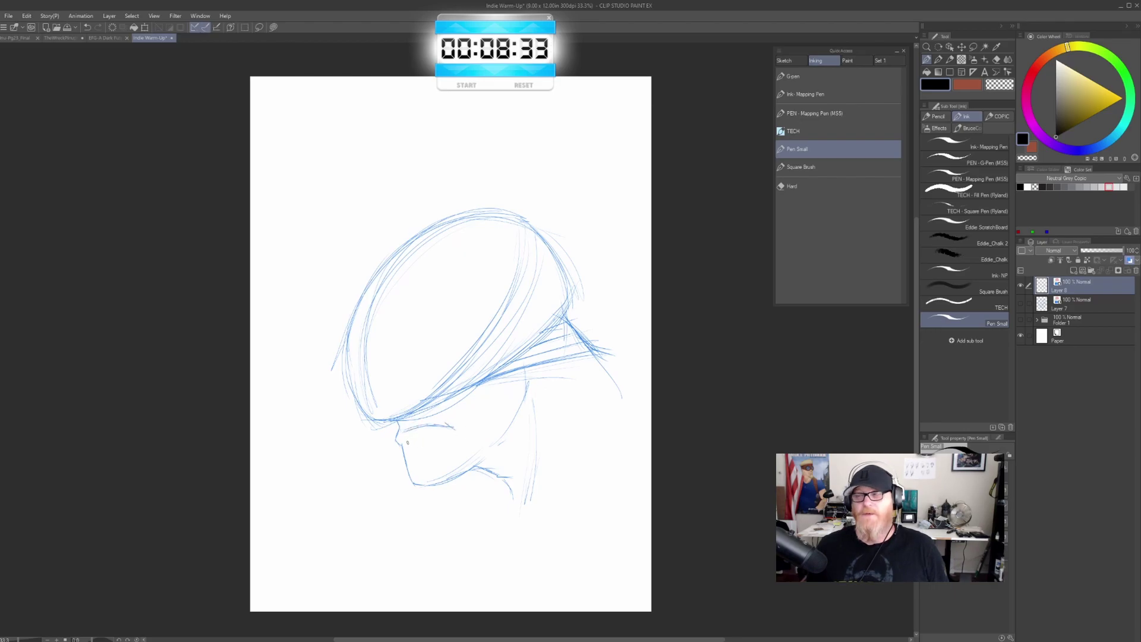
{"action": "mouse_move", "coordinate": [405, 443]}
{"action": "left_mouse_down"}
{"action": "mouse_move", "coordinate": [431, 440]}
{"action": "mouse_move", "coordinate": [405, 445]}
{"action": "mouse_move", "coordinate": [445, 440]}
{"action": "mouse_move", "coordinate": [461, 450]}
{"action": "mouse_move", "coordinate": [433, 443]}
{"action": "mouse_move", "coordinate": [467, 452]}
{"action": "mouse_move", "coordinate": [426, 445]}
{"action": "mouse_move", "coordinate": [466, 451]}
{"action": "mouse_move", "coordinate": [478, 431]}
{"action": "mouse_move", "coordinate": [463, 454]}
{"action": "left_mouse_up"}
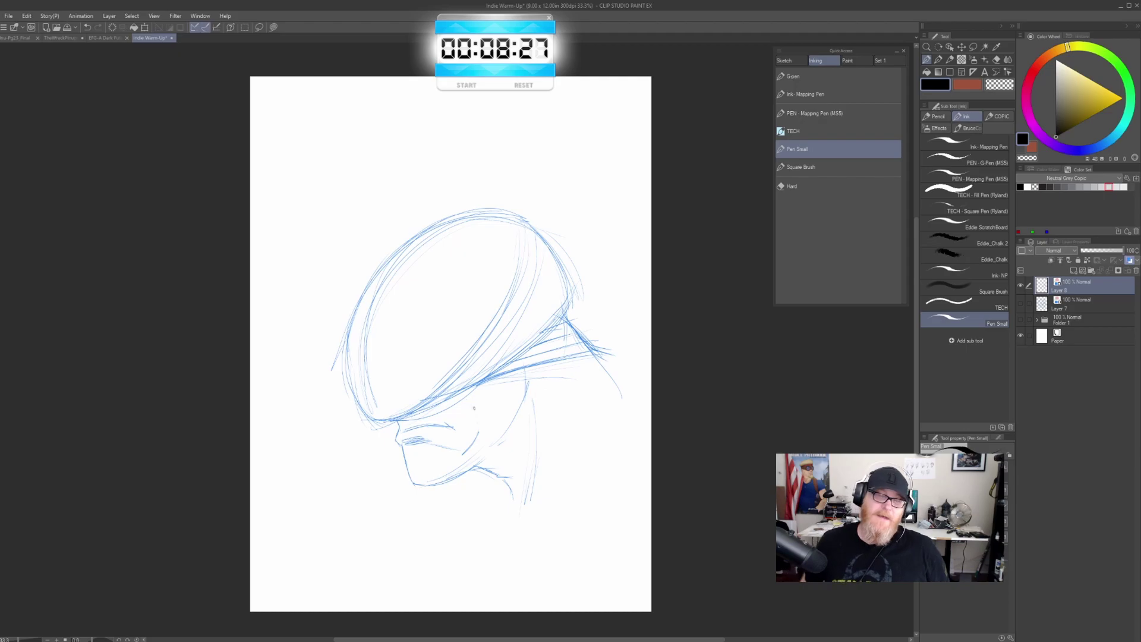
{"action": "left_click_drag", "start_coordinate": [502, 391], "coordinate": [509, 378]}
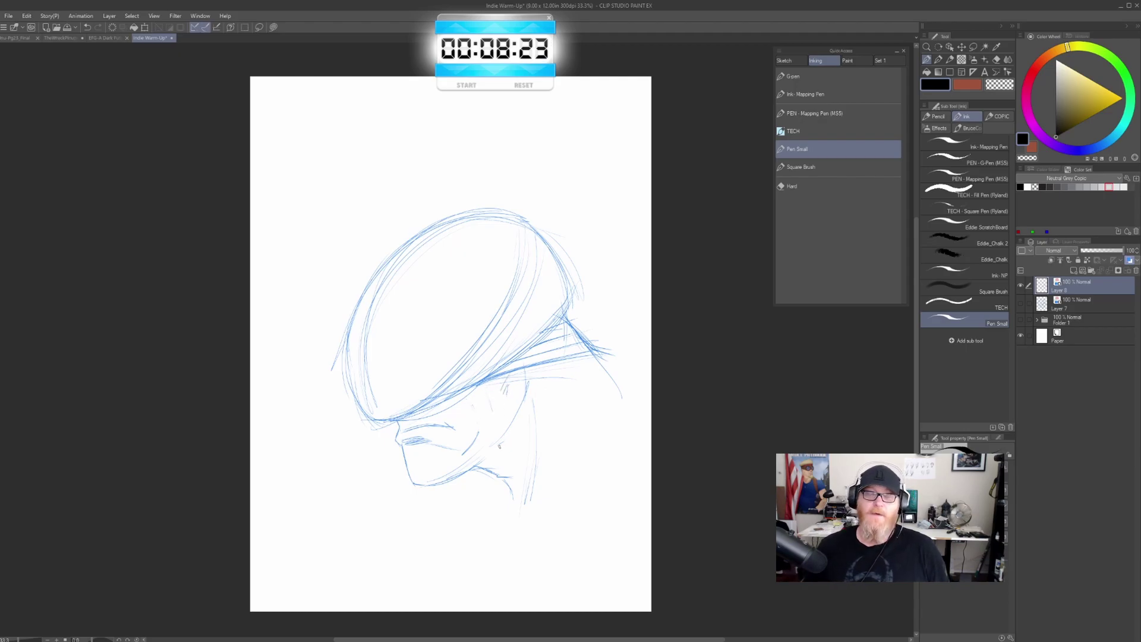
{"action": "left_click_drag", "start_coordinate": [533, 399], "coordinate": [522, 429]}
{"action": "left_click_drag", "start_coordinate": [530, 423], "coordinate": [529, 511]}
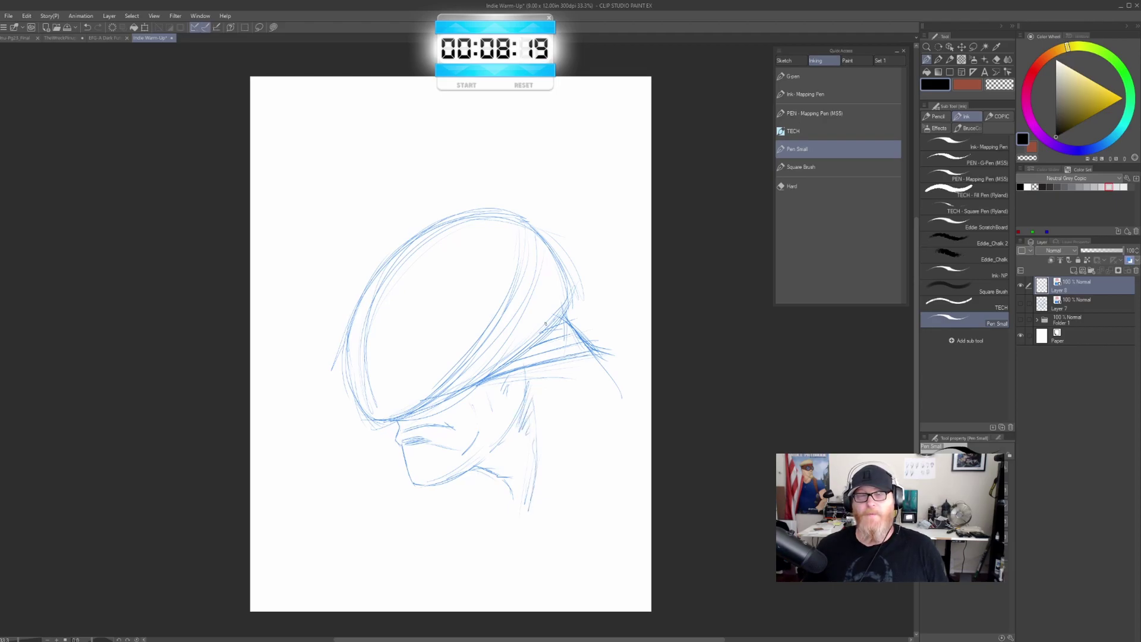
{"action": "mouse_move", "coordinate": [510, 300]}
{"action": "left_mouse_down"}
{"action": "mouse_move", "coordinate": [526, 244]}
{"action": "mouse_move", "coordinate": [509, 214]}
{"action": "mouse_move", "coordinate": [343, 330]}
{"action": "left_mouse_up"}
{"action": "left_click_drag", "start_coordinate": [515, 212], "coordinate": [556, 241]}
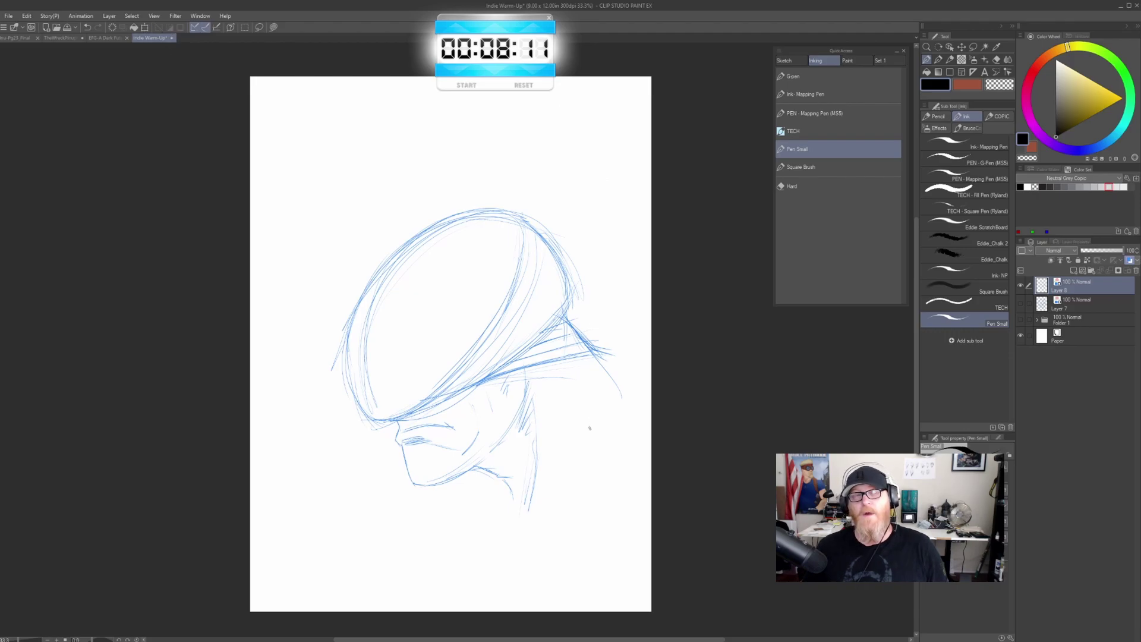
Move the whole head sketch slightly up and toward the page's left edge with a free transform
{"action": "key", "text": "ctrl+t"}
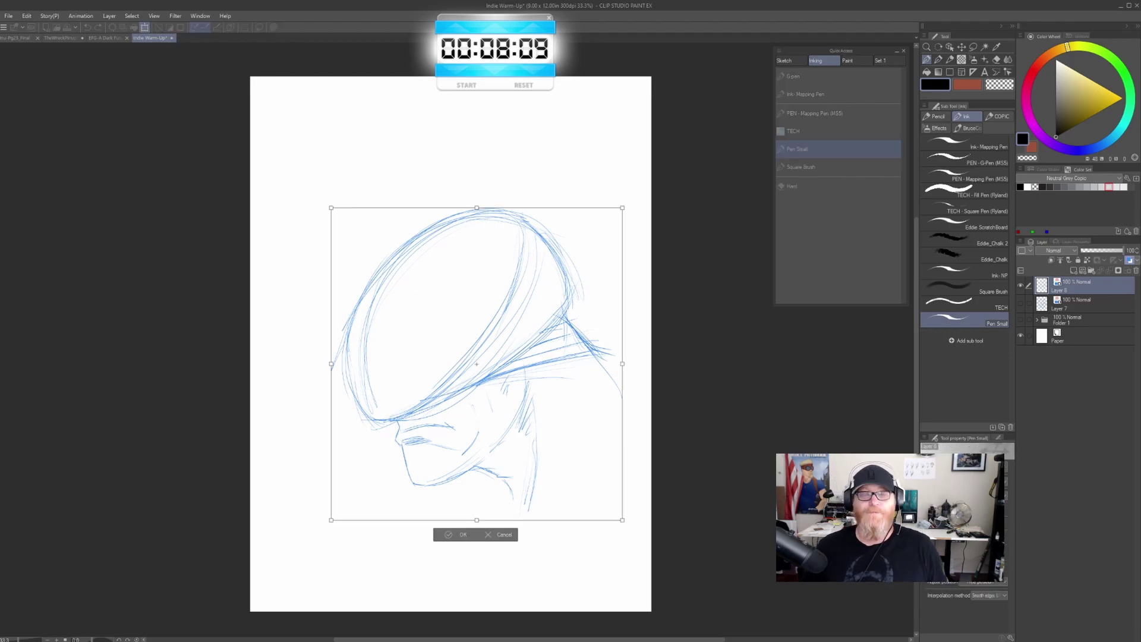
{"action": "left_click_drag", "start_coordinate": [446, 320], "coordinate": [443, 329]}
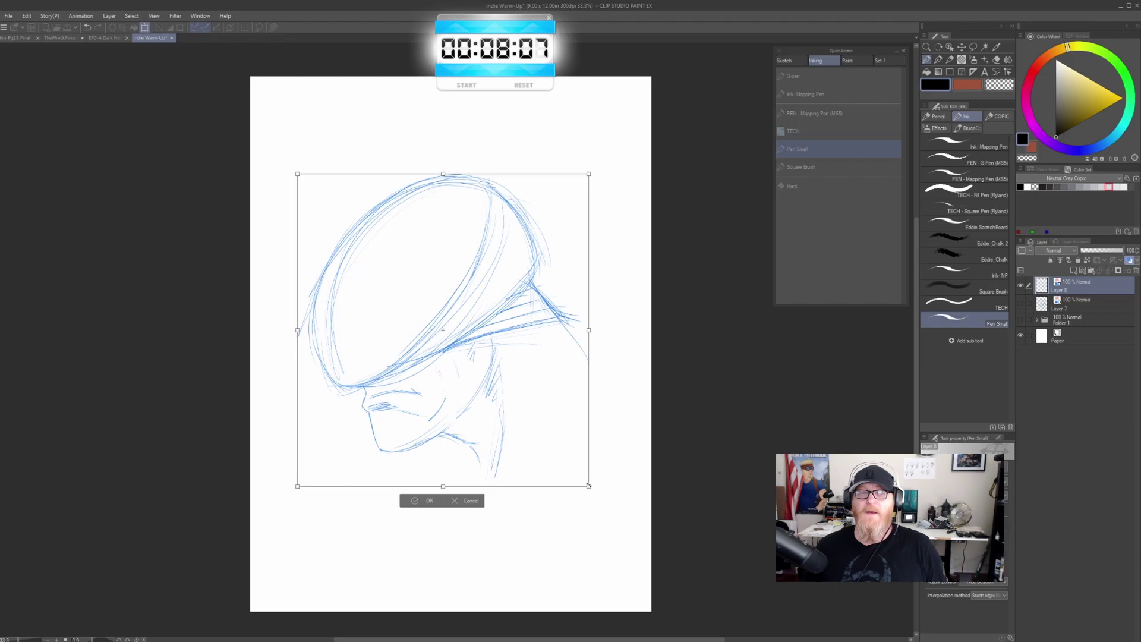
{"action": "left_click_drag", "start_coordinate": [574, 464], "coordinate": [564, 480]}
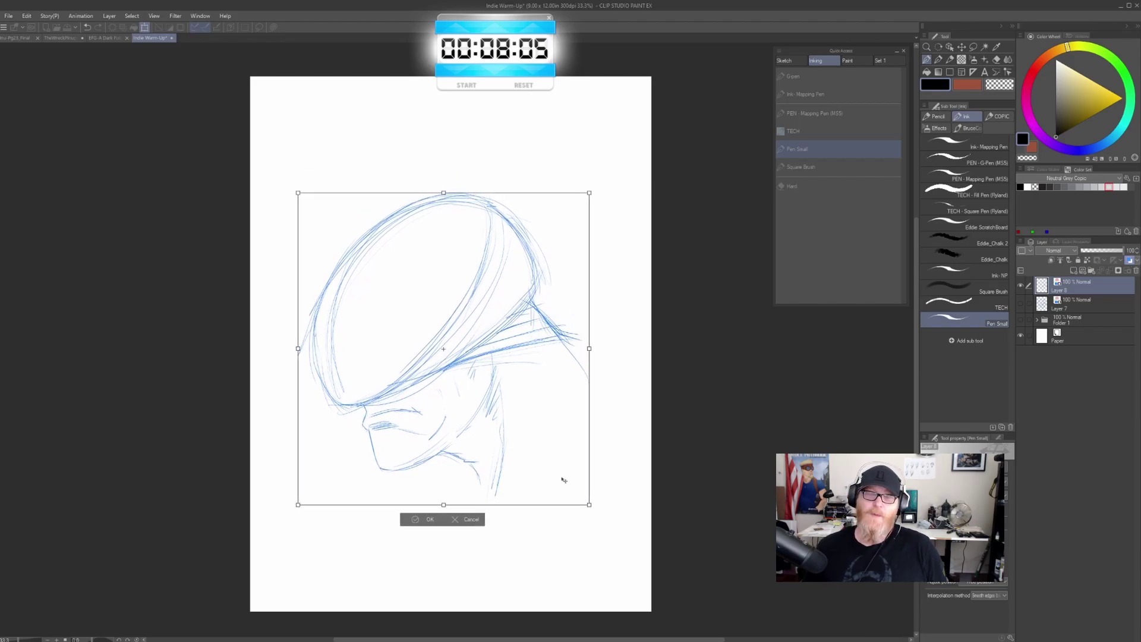
{"action": "left_click", "coordinate": [424, 519]}
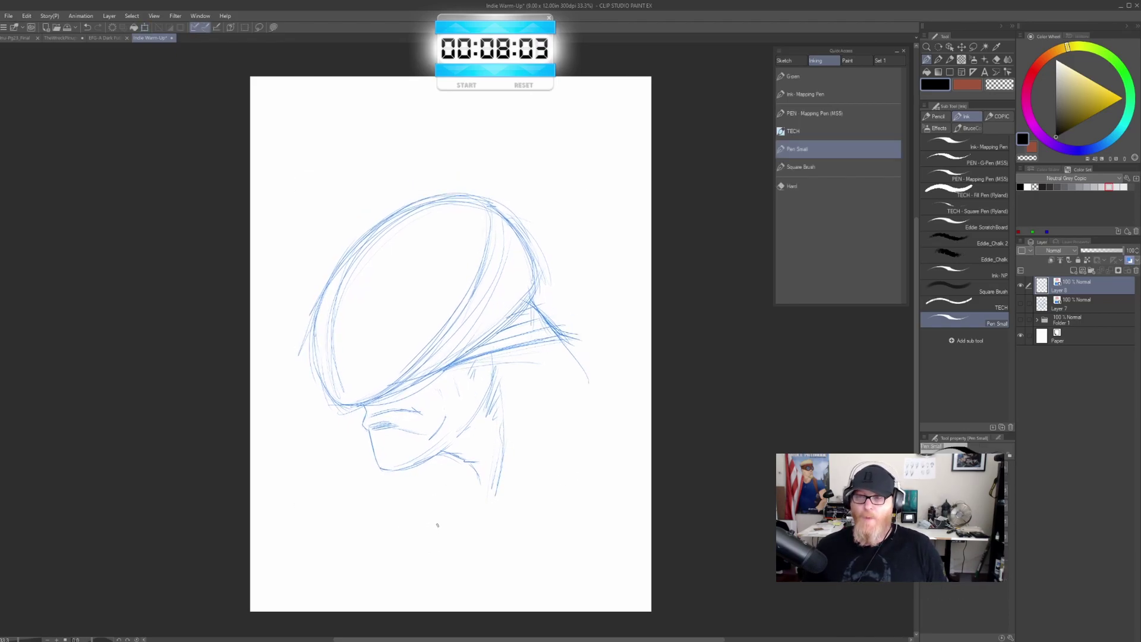
Mirror the canvas view horizontally to check the head's proportions and restore the normal orientation
{"action": "key", "text": "h"}
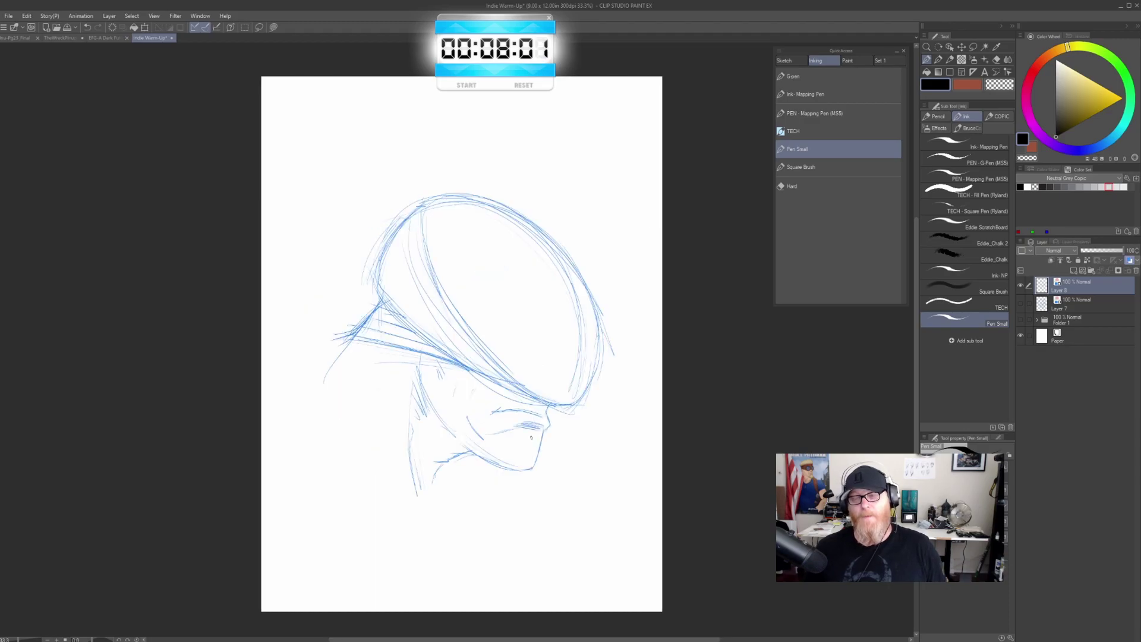
{"action": "key", "text": "h"}
{"action": "key", "text": "h"}
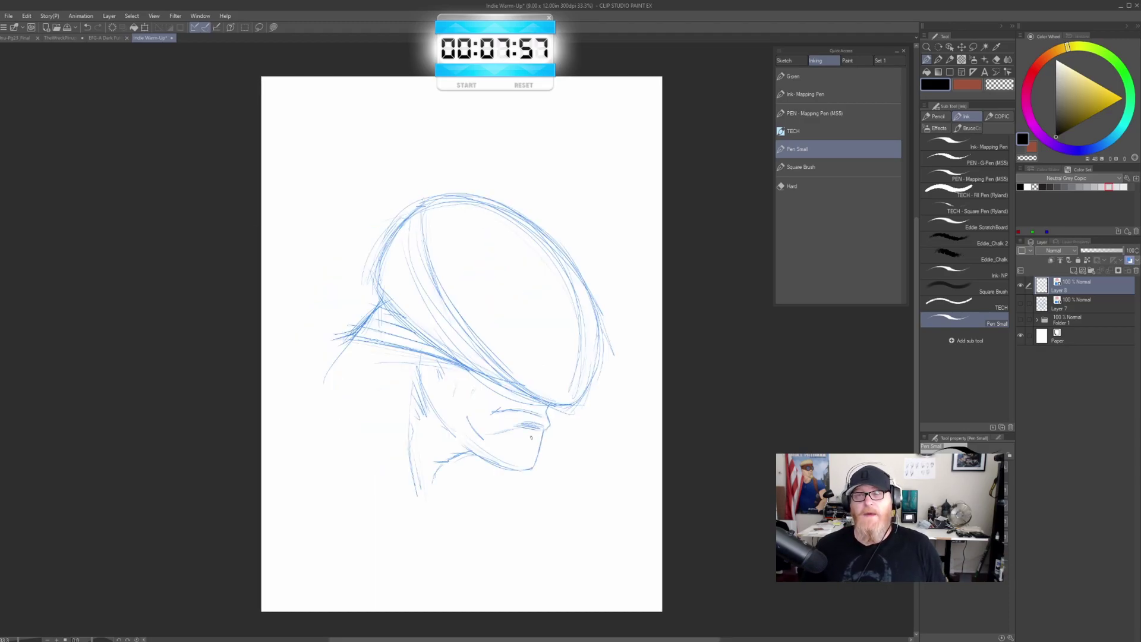
{"action": "key", "text": "h"}
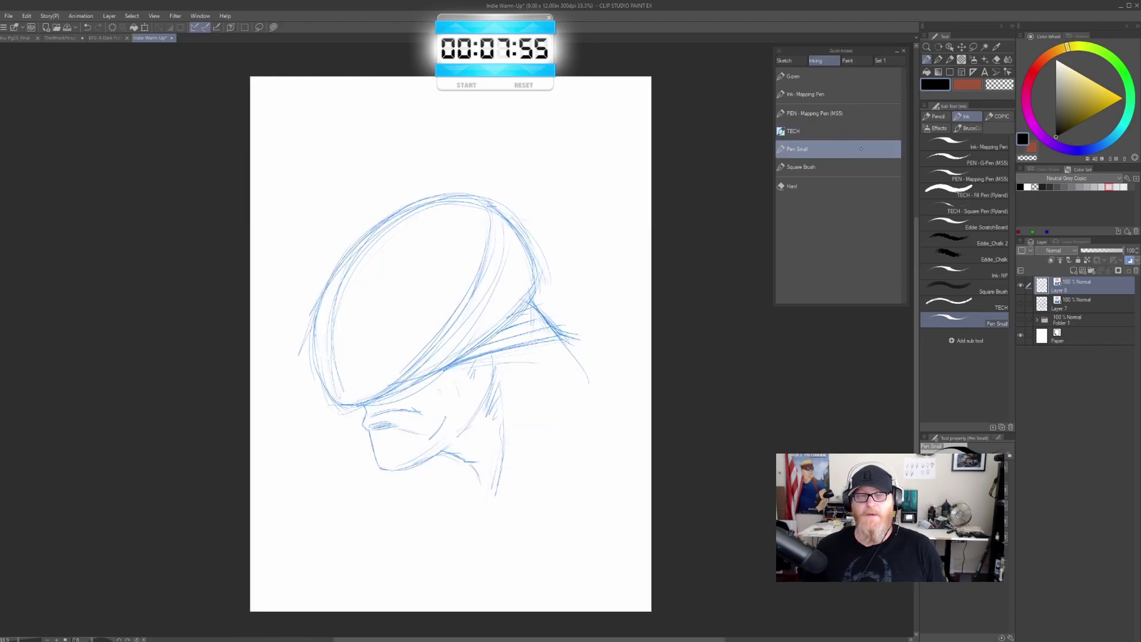
Sketch the curved shoulder and collar contours behind the neck, with a notched detail and light hatching between them
{"action": "left_click_drag", "start_coordinate": [547, 337], "coordinate": [603, 343]}
{"action": "left_click_drag", "start_coordinate": [531, 446], "coordinate": [617, 346]}
{"action": "left_click_drag", "start_coordinate": [551, 416], "coordinate": [638, 328]}
{"action": "left_click_drag", "start_coordinate": [528, 449], "coordinate": [611, 346]}
{"action": "mouse_move", "coordinate": [535, 444]}
{"action": "left_mouse_down"}
{"action": "mouse_move", "coordinate": [608, 350]}
{"action": "mouse_move", "coordinate": [554, 405]}
{"action": "mouse_move", "coordinate": [618, 345]}
{"action": "left_mouse_up"}
{"action": "mouse_move", "coordinate": [568, 391]}
{"action": "left_mouse_down"}
{"action": "mouse_move", "coordinate": [529, 447]}
{"action": "mouse_move", "coordinate": [538, 468]}
{"action": "mouse_move", "coordinate": [558, 441]}
{"action": "mouse_move", "coordinate": [569, 449]}
{"action": "left_mouse_up"}
{"action": "mouse_move", "coordinate": [510, 482]}
{"action": "left_mouse_down"}
{"action": "mouse_move", "coordinate": [475, 543]}
{"action": "mouse_move", "coordinate": [521, 473]}
{"action": "mouse_move", "coordinate": [528, 505]}
{"action": "mouse_move", "coordinate": [557, 479]}
{"action": "mouse_move", "coordinate": [536, 490]}
{"action": "left_mouse_up"}
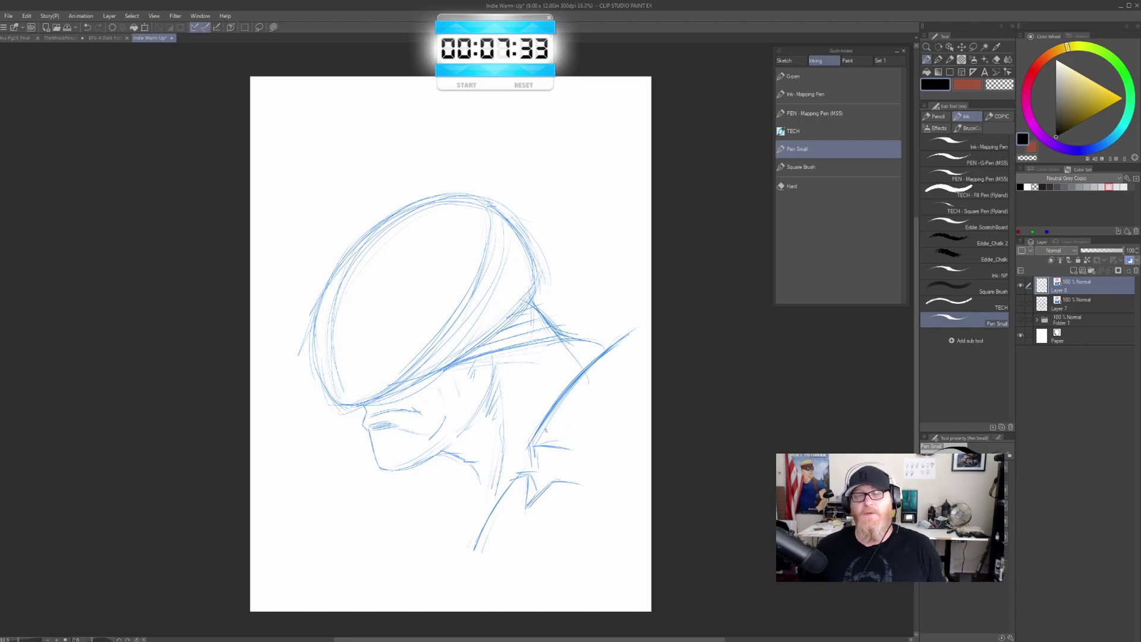
{"action": "left_click_drag", "start_coordinate": [534, 445], "coordinate": [553, 470]}
{"action": "left_click_drag", "start_coordinate": [550, 449], "coordinate": [562, 477]}
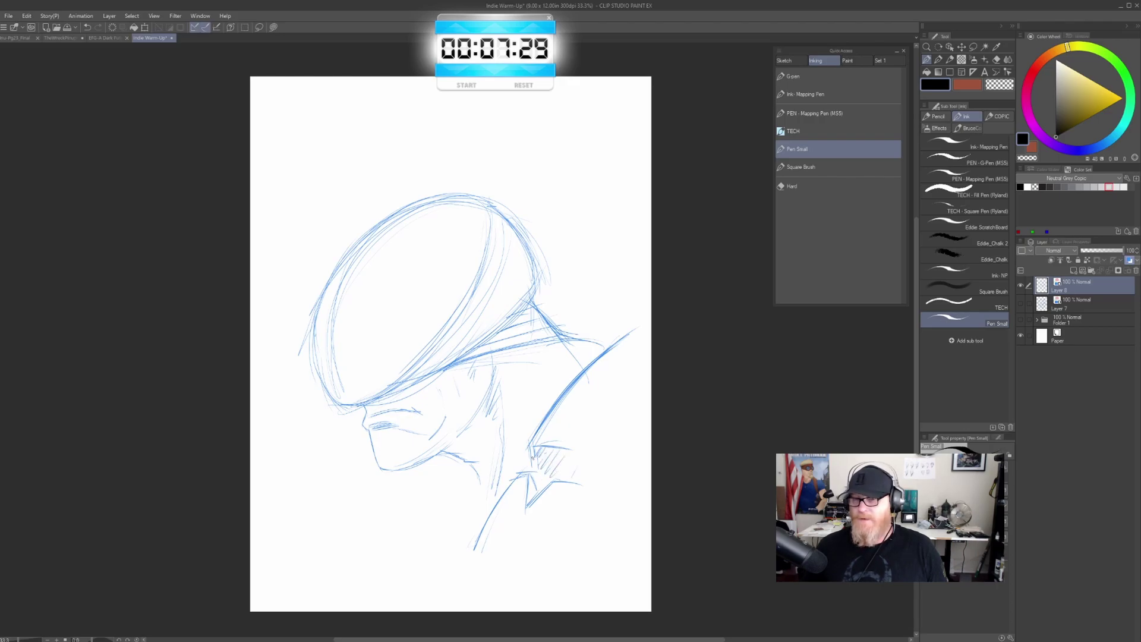
Sketch the front of the collar with long lines running down from below the chin
{"action": "left_click_drag", "start_coordinate": [457, 525], "coordinate": [461, 497]}
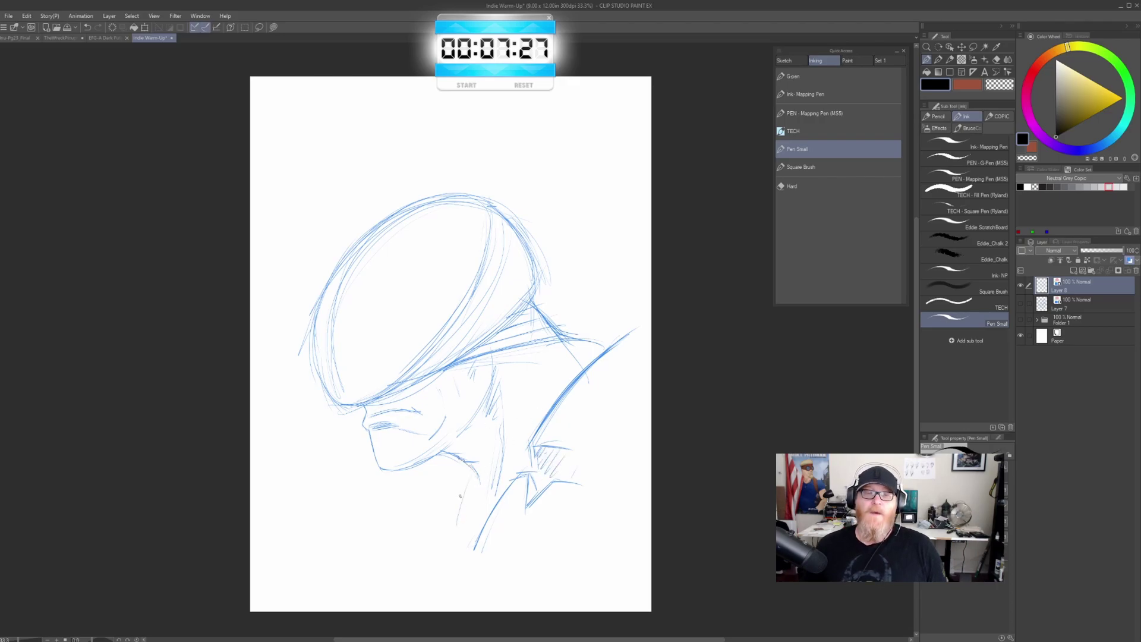
{"action": "left_click_drag", "start_coordinate": [438, 552], "coordinate": [449, 502]}
{"action": "left_click_drag", "start_coordinate": [437, 551], "coordinate": [451, 491]}
{"action": "mouse_move", "coordinate": [428, 557]}
{"action": "left_mouse_down"}
{"action": "mouse_move", "coordinate": [445, 498]}
{"action": "mouse_move", "coordinate": [473, 491]}
{"action": "mouse_move", "coordinate": [443, 479]}
{"action": "left_mouse_up"}
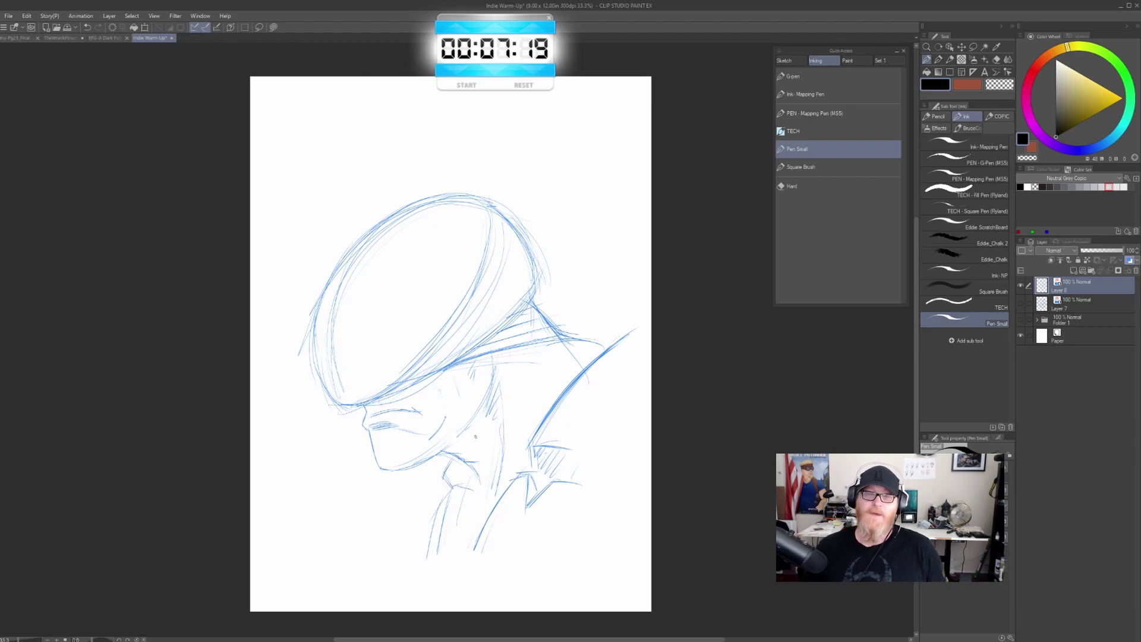
Draw the outer and inner arcs of a thick hose looping from the helmet's back down toward the shoulder
{"action": "left_click_drag", "start_coordinate": [542, 203], "coordinate": [605, 215]}
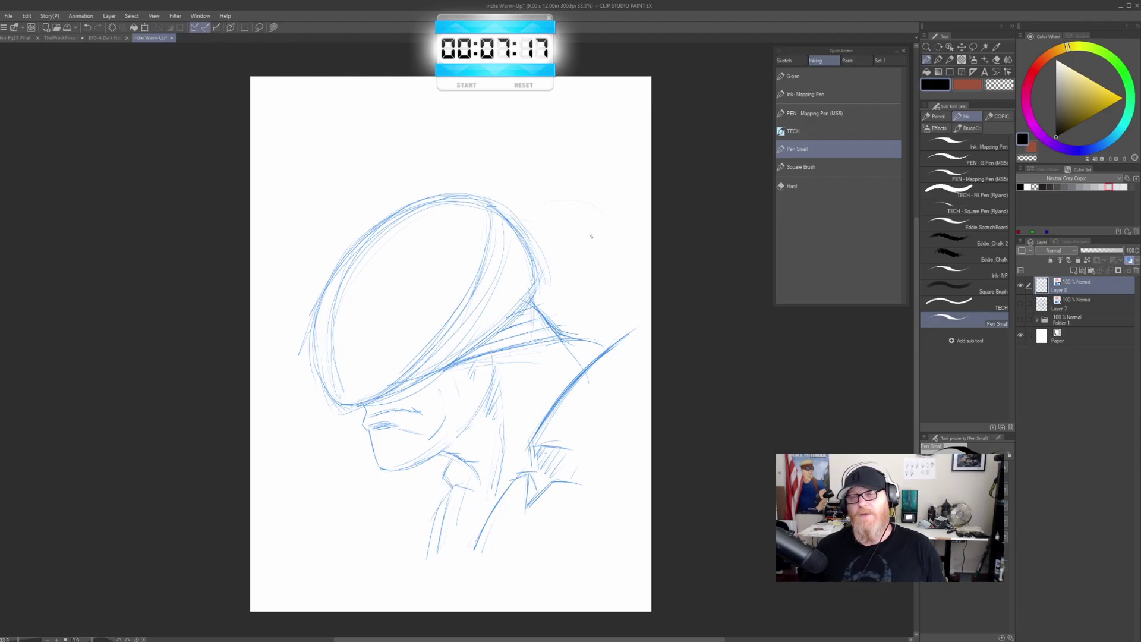
{"action": "mouse_move", "coordinate": [511, 220]}
{"action": "left_mouse_down"}
{"action": "mouse_move", "coordinate": [538, 203]}
{"action": "mouse_move", "coordinate": [624, 324]}
{"action": "mouse_move", "coordinate": [614, 302]}
{"action": "left_mouse_up"}
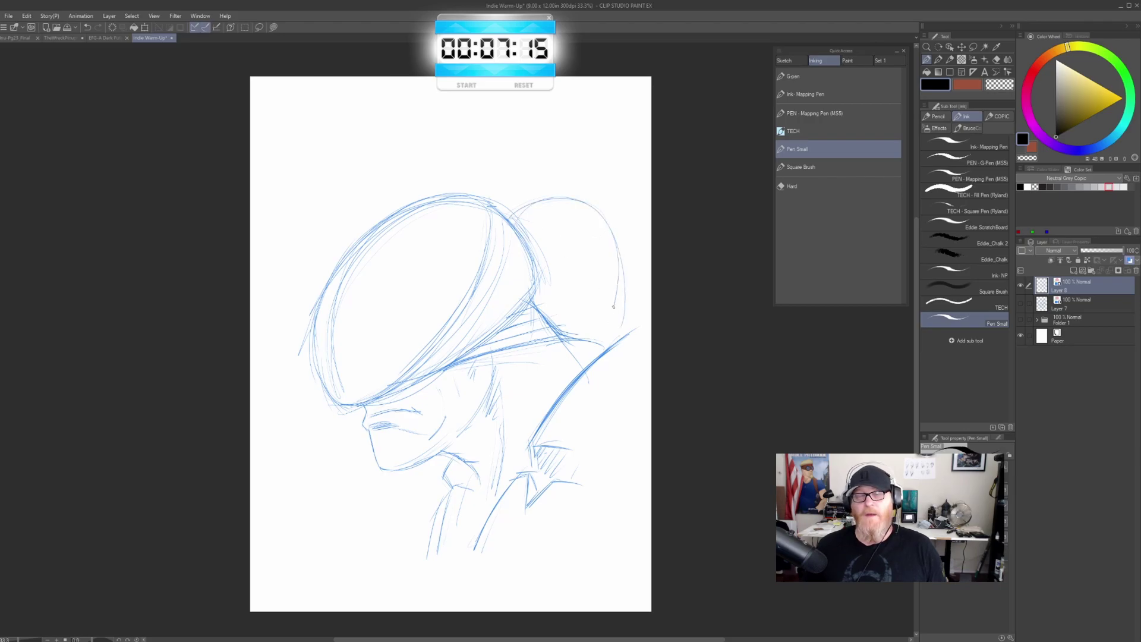
{"action": "mouse_move", "coordinate": [546, 244]}
{"action": "left_mouse_down"}
{"action": "mouse_move", "coordinate": [584, 248]}
{"action": "mouse_move", "coordinate": [600, 266]}
{"action": "mouse_move", "coordinate": [569, 240]}
{"action": "mouse_move", "coordinate": [579, 338]}
{"action": "mouse_move", "coordinate": [616, 289]}
{"action": "left_mouse_up"}
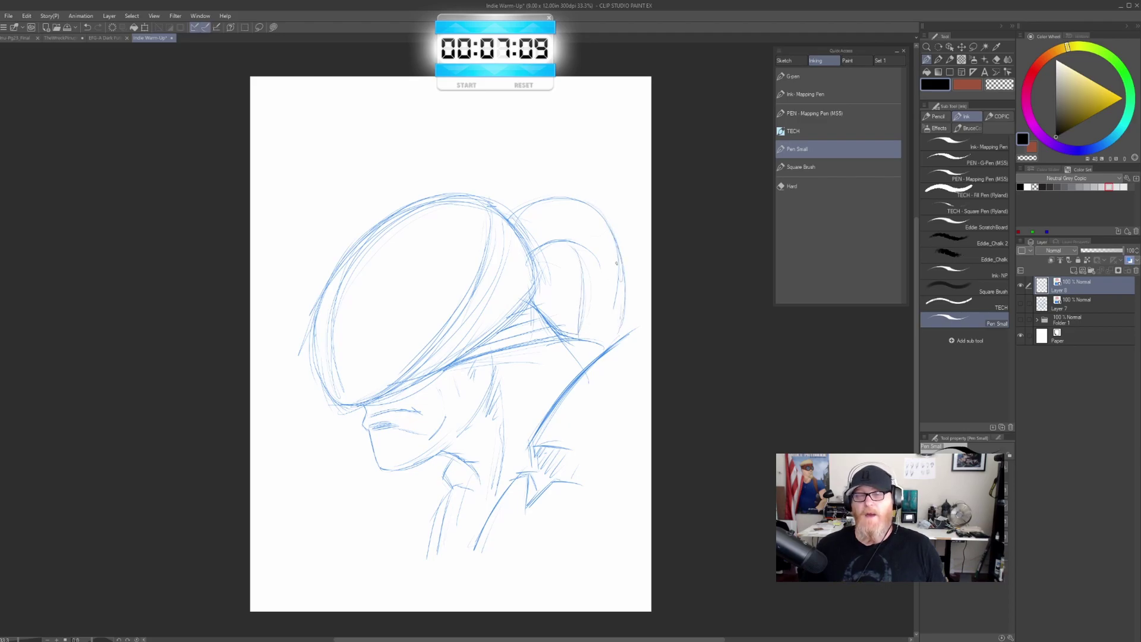
Add curved rib lines across the looping hose behind the helmet
{"action": "mouse_move", "coordinate": [522, 212]}
{"action": "left_mouse_down"}
{"action": "mouse_move", "coordinate": [541, 244]}
{"action": "mouse_move", "coordinate": [567, 234]}
{"action": "left_mouse_up"}
{"action": "left_click_drag", "start_coordinate": [573, 199], "coordinate": [576, 228]}
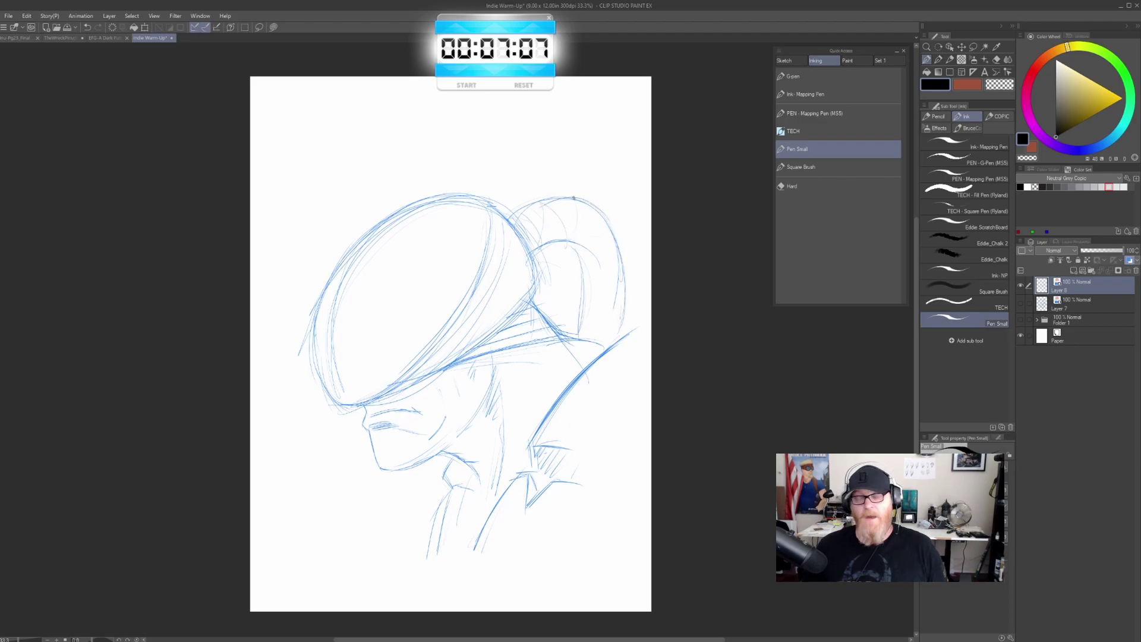
{"action": "left_click_drag", "start_coordinate": [608, 274], "coordinate": [583, 281]}
{"action": "left_click_drag", "start_coordinate": [572, 200], "coordinate": [588, 209]}
{"action": "left_click_drag", "start_coordinate": [631, 285], "coordinate": [584, 278]}
{"action": "left_click_drag", "start_coordinate": [619, 321], "coordinate": [606, 305]}
Sketch reflection shapes and diagonal hatching across the visor, and add short shading strokes beneath the helmet's rim
{"action": "left_click_drag", "start_coordinate": [438, 305], "coordinate": [439, 316]}
{"action": "mouse_move", "coordinate": [337, 285]}
{"action": "left_mouse_down"}
{"action": "mouse_move", "coordinate": [327, 364]}
{"action": "mouse_move", "coordinate": [329, 319]}
{"action": "left_mouse_up"}
{"action": "mouse_move", "coordinate": [342, 283]}
{"action": "left_mouse_down"}
{"action": "mouse_move", "coordinate": [332, 312]}
{"action": "mouse_move", "coordinate": [389, 267]}
{"action": "left_mouse_up"}
{"action": "mouse_move", "coordinate": [442, 221]}
{"action": "left_mouse_down"}
{"action": "mouse_move", "coordinate": [407, 218]}
{"action": "mouse_move", "coordinate": [357, 275]}
{"action": "left_mouse_up"}
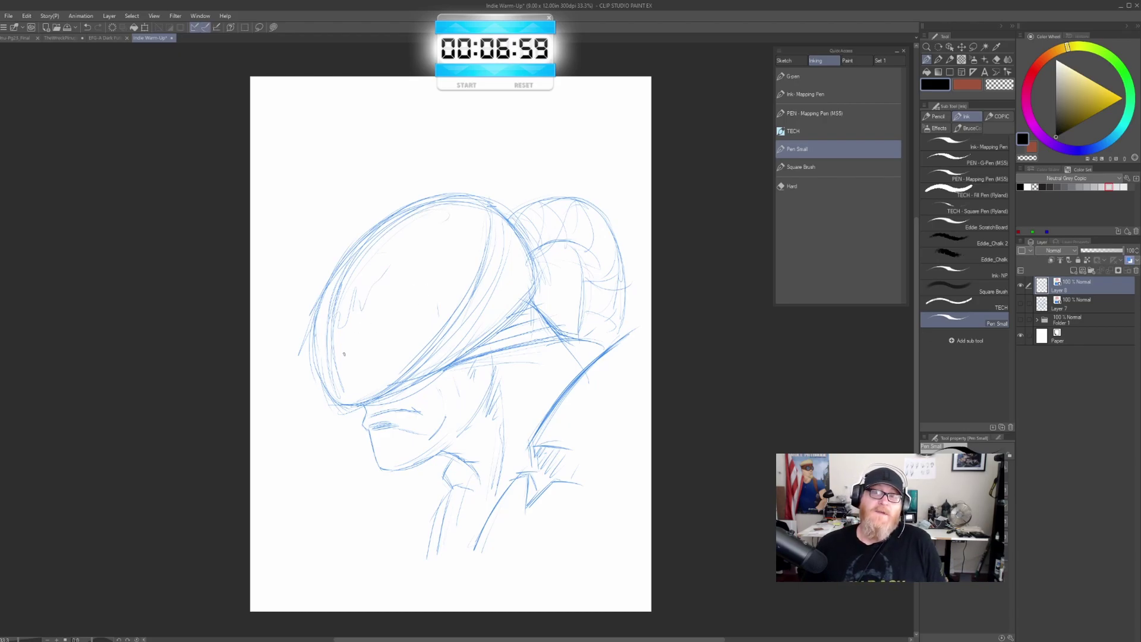
{"action": "left_click_drag", "start_coordinate": [439, 269], "coordinate": [346, 331]}
{"action": "mouse_move", "coordinate": [397, 271]}
{"action": "left_mouse_down"}
{"action": "mouse_move", "coordinate": [331, 369]}
{"action": "mouse_move", "coordinate": [330, 406]}
{"action": "left_mouse_up"}
{"action": "left_click_drag", "start_coordinate": [437, 280], "coordinate": [375, 389]}
{"action": "left_click_drag", "start_coordinate": [447, 307], "coordinate": [436, 334]}
{"action": "left_click_drag", "start_coordinate": [438, 226], "coordinate": [408, 241]}
{"action": "left_click_drag", "start_coordinate": [459, 213], "coordinate": [429, 229]}
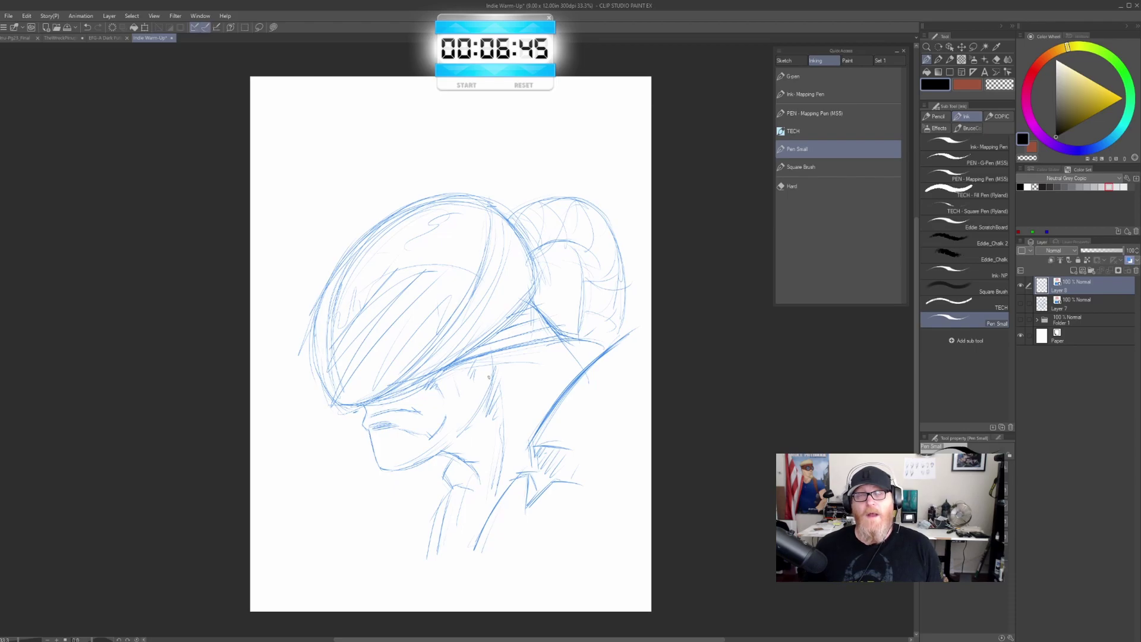
{"action": "left_click_drag", "start_coordinate": [491, 354], "coordinate": [488, 399]}
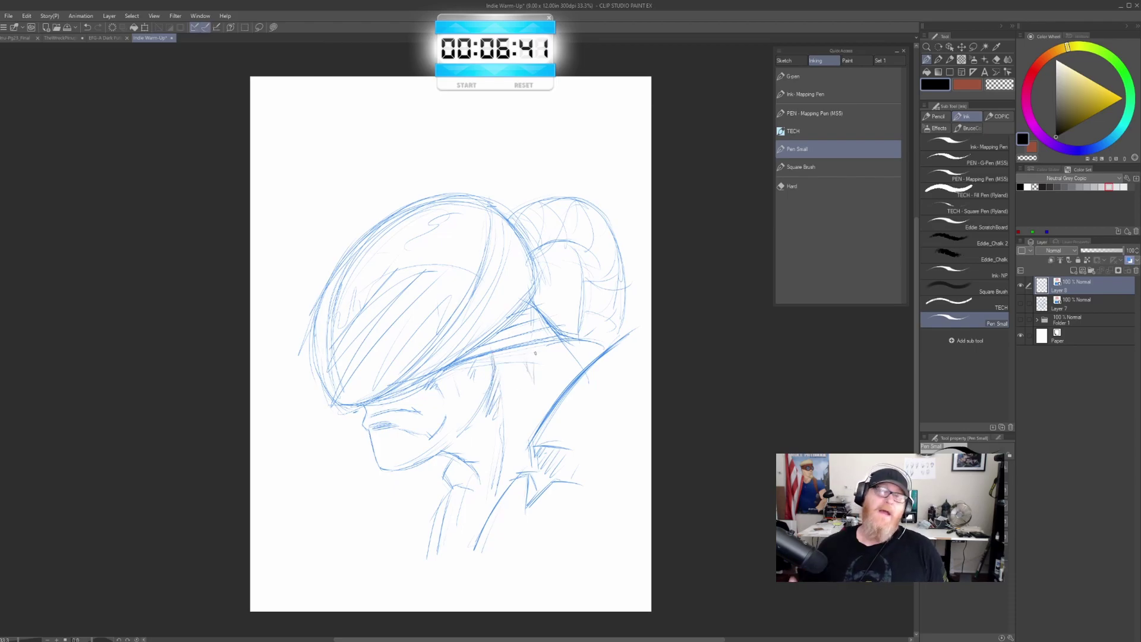
Add a short stroke inside the collar behind the neck and create a new empty layer above the sketch layer
{"action": "left_click_drag", "start_coordinate": [536, 394], "coordinate": [545, 397]}
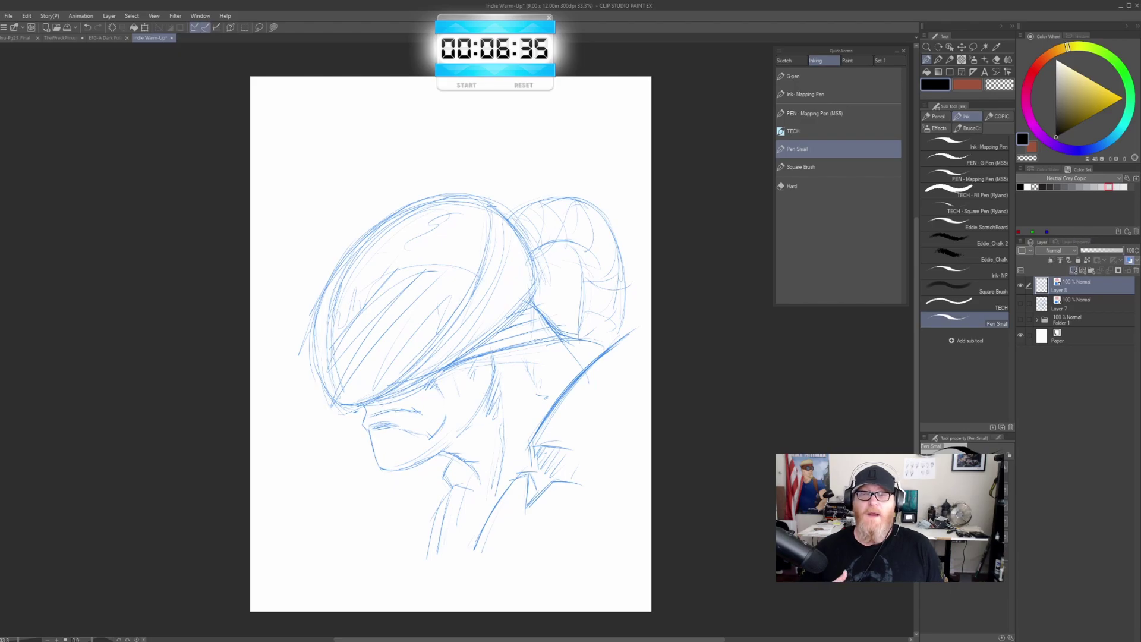
{"action": "key", "text": "ctrl+shift+n"}
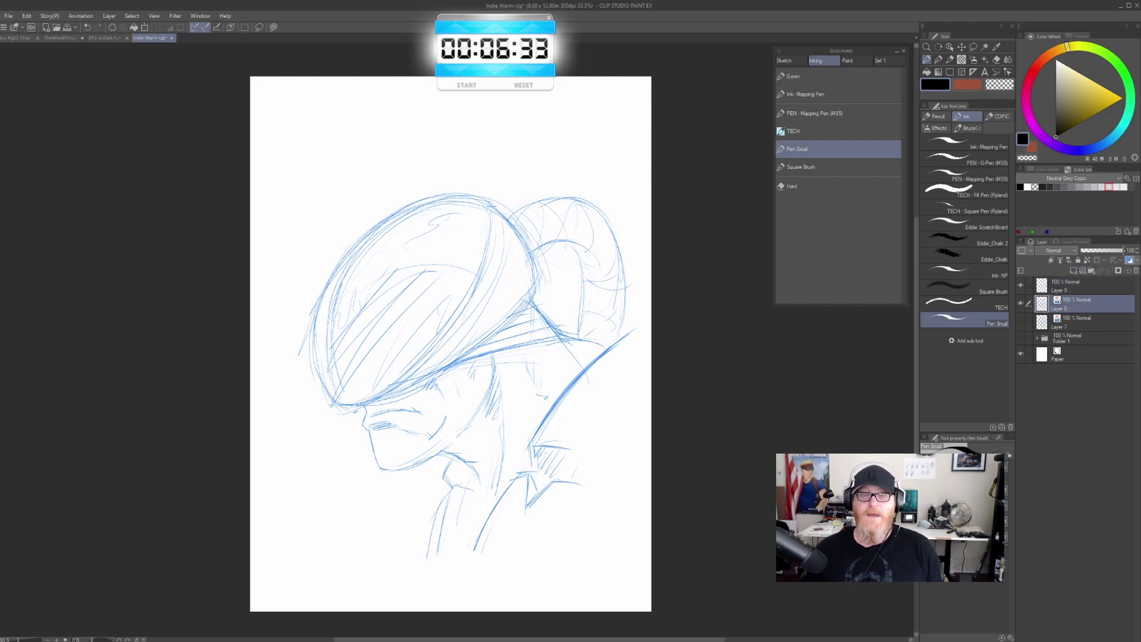
{"action": "mouse_move", "coordinate": [1120, 250]}
{"action": "left_mouse_down"}
{"action": "mouse_move", "coordinate": [1109, 250]}
{"action": "mouse_move", "coordinate": [1124, 250]}
{"action": "left_mouse_up"}
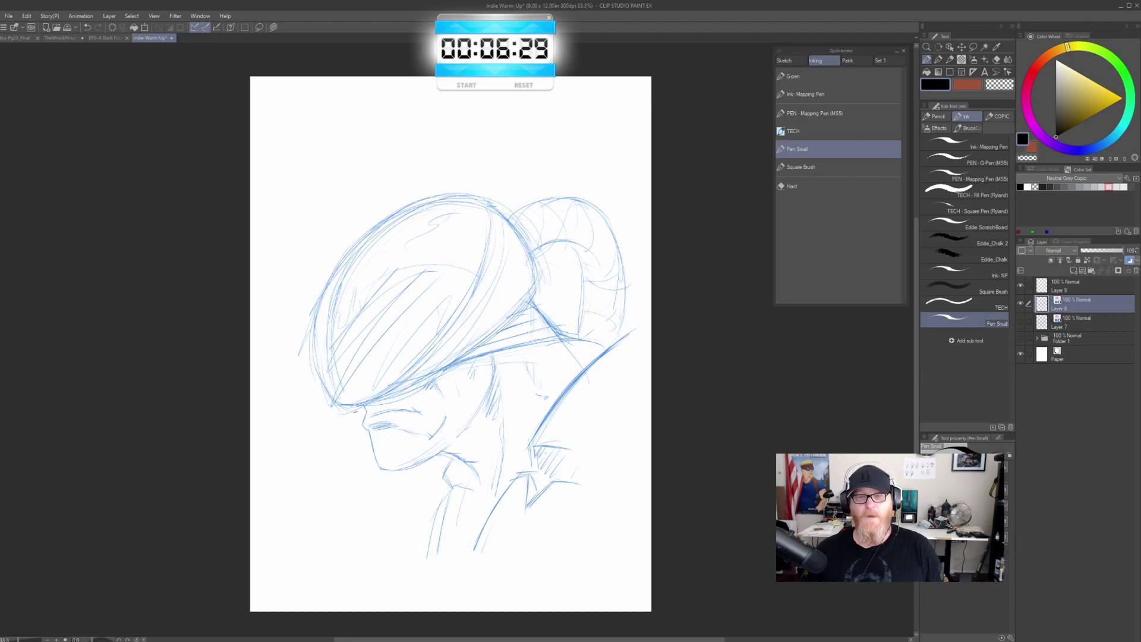
Check the sketch's proportions by mirroring the canvas view back and forth and slightly rotating and straightening it
{"action": "key", "text": "h"}
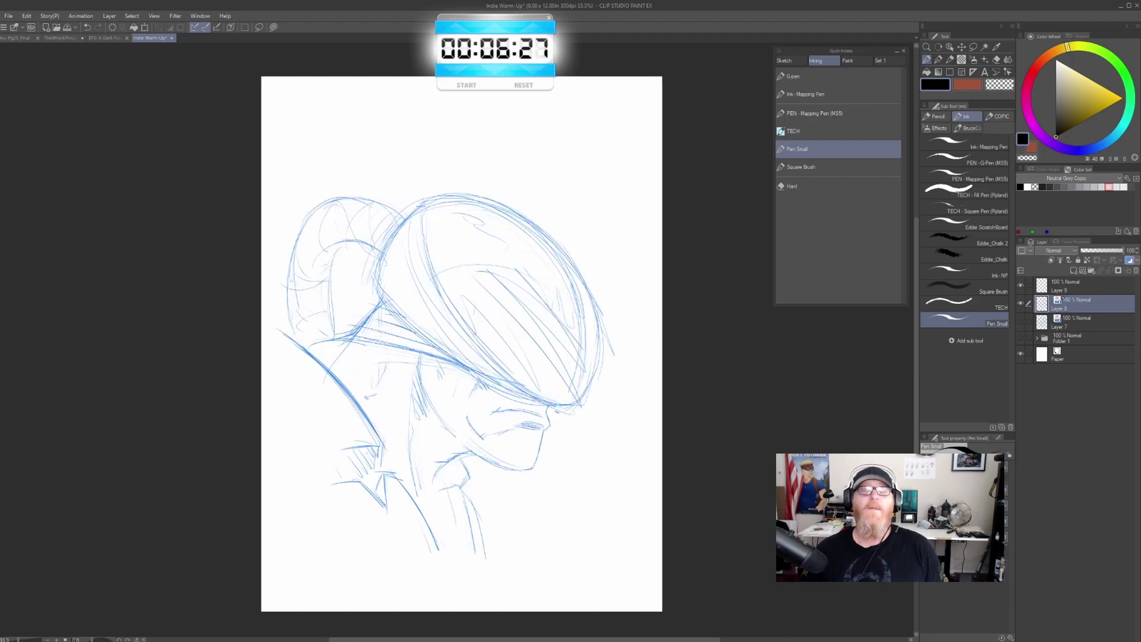
{"action": "key", "text": "h"}
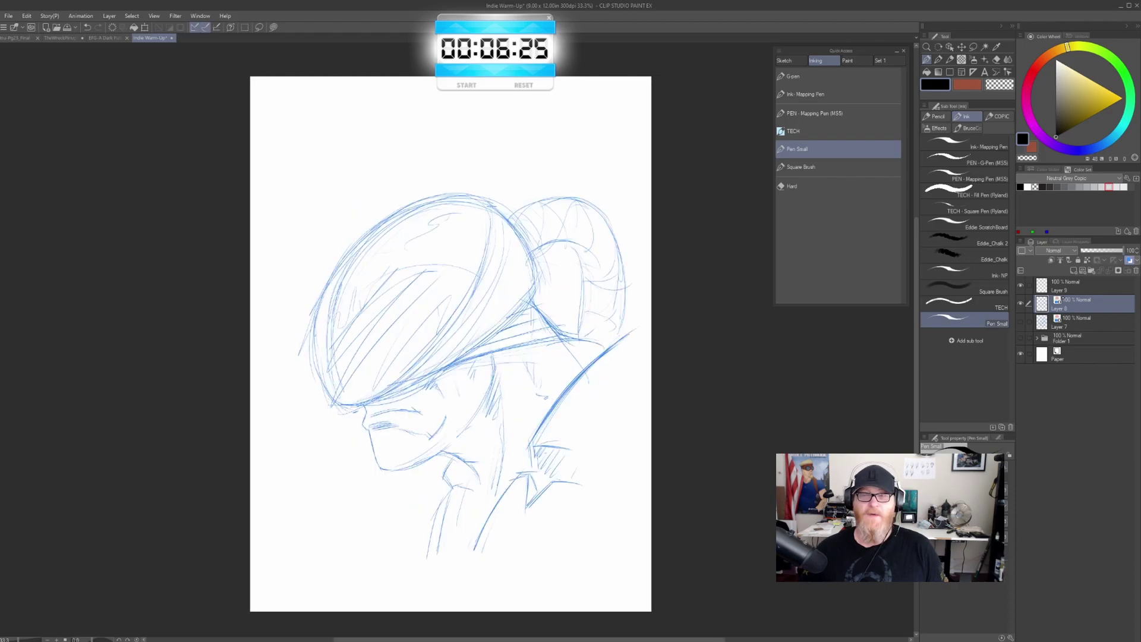
{"action": "key", "text": "h"}
{"action": "key", "text": "h"}
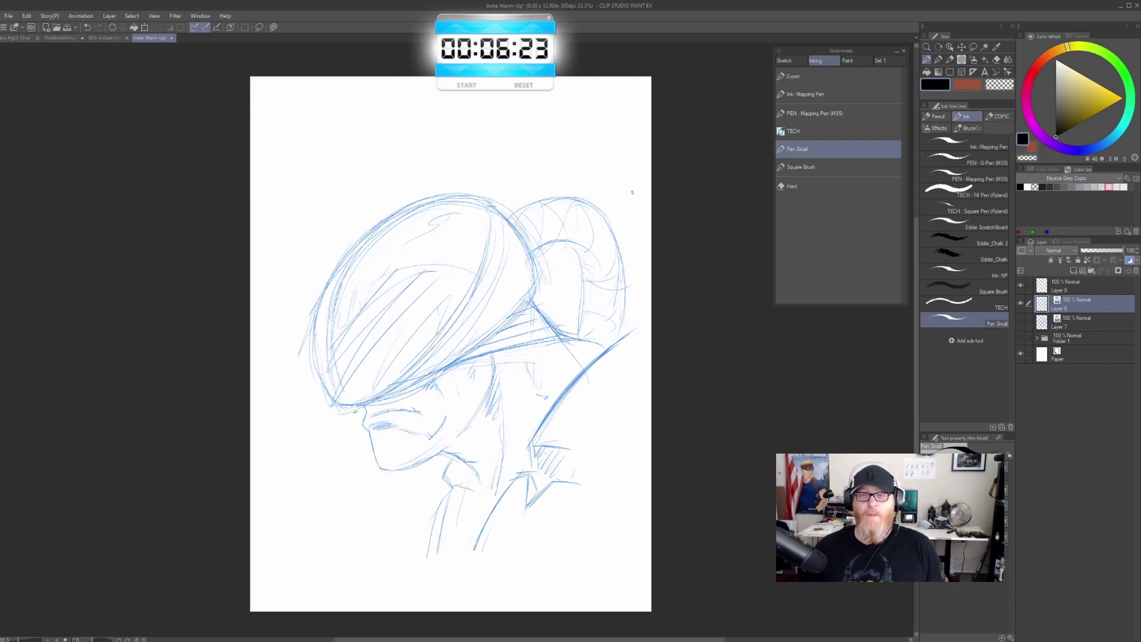
{"action": "key", "text": "r"}
{"action": "mouse_move", "coordinate": [513, 472]}
{"action": "left_mouse_down"}
{"action": "mouse_move", "coordinate": [602, 286]}
{"action": "mouse_move", "coordinate": [583, 249]}
{"action": "mouse_move", "coordinate": [596, 275]}
{"action": "mouse_move", "coordinate": [466, 199]}
{"action": "mouse_move", "coordinate": [413, 205]}
{"action": "mouse_move", "coordinate": [596, 374]}
{"action": "mouse_move", "coordinate": [540, 454]}
{"action": "mouse_move", "coordinate": [511, 471]}
{"action": "left_mouse_up"}
{"action": "key", "text": "p"}
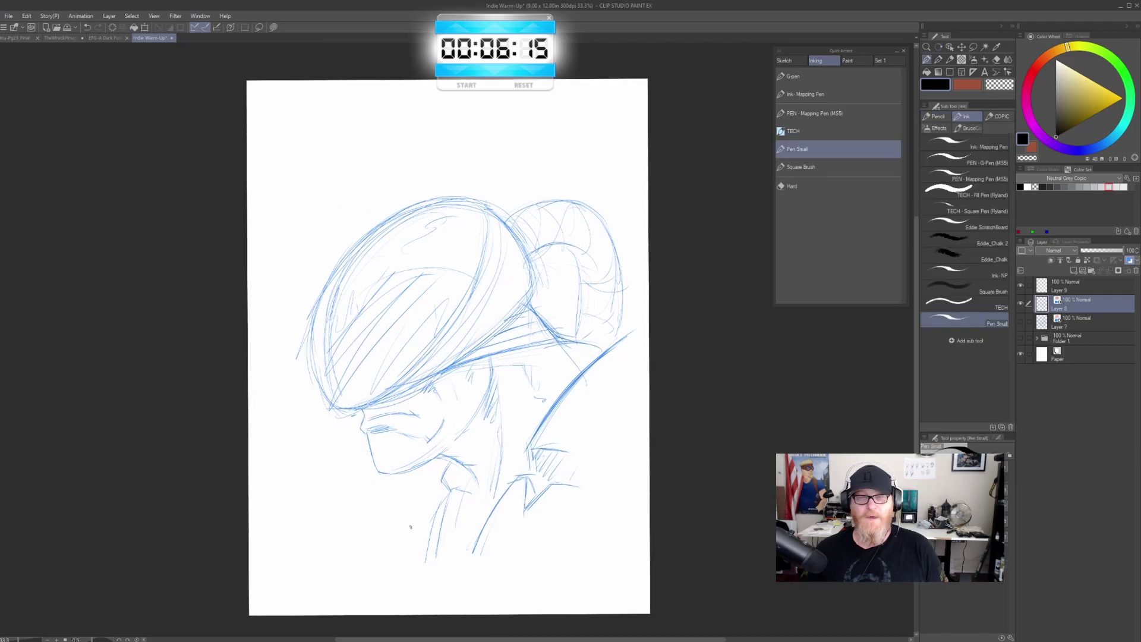
{"action": "left_click", "coordinate": [137, 639]}
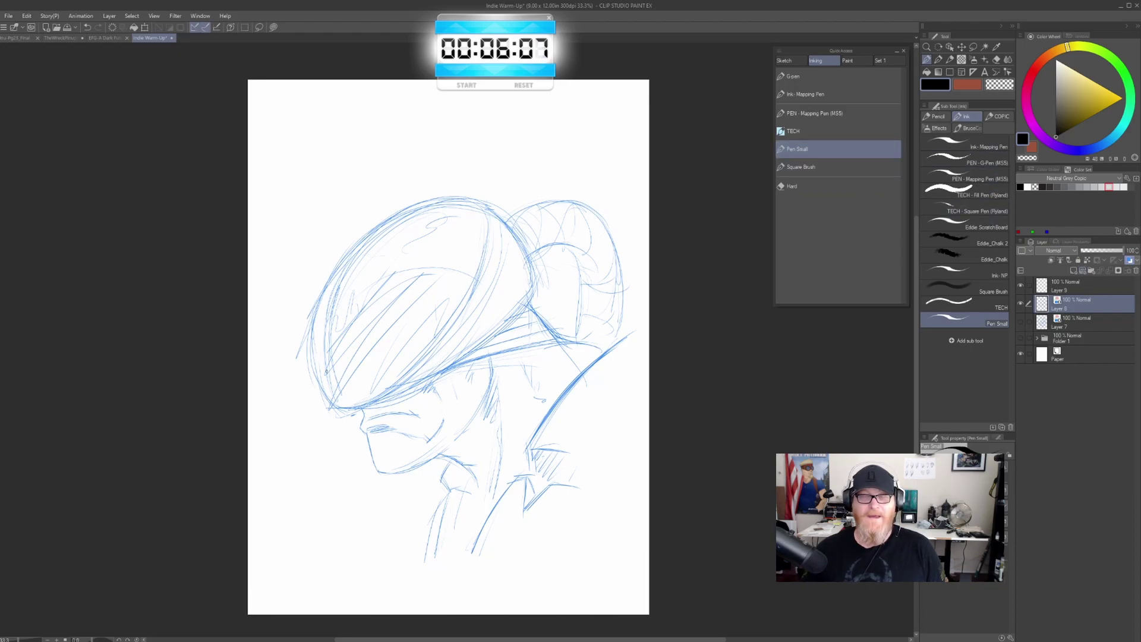
Darken the visor's oval outline with heavier strokes around its front, lower tip, crown and rear edge
{"action": "mouse_move", "coordinate": [325, 285]}
{"action": "left_mouse_down"}
{"action": "mouse_move", "coordinate": [312, 342]}
{"action": "mouse_move", "coordinate": [329, 405]}
{"action": "left_mouse_up"}
{"action": "mouse_move", "coordinate": [337, 269]}
{"action": "left_mouse_down"}
{"action": "mouse_move", "coordinate": [311, 368]}
{"action": "mouse_move", "coordinate": [321, 309]}
{"action": "mouse_move", "coordinate": [338, 406]}
{"action": "mouse_move", "coordinate": [392, 390]}
{"action": "mouse_move", "coordinate": [364, 406]}
{"action": "mouse_move", "coordinate": [435, 346]}
{"action": "left_mouse_up"}
{"action": "left_click_drag", "start_coordinate": [386, 396], "coordinate": [459, 324]}
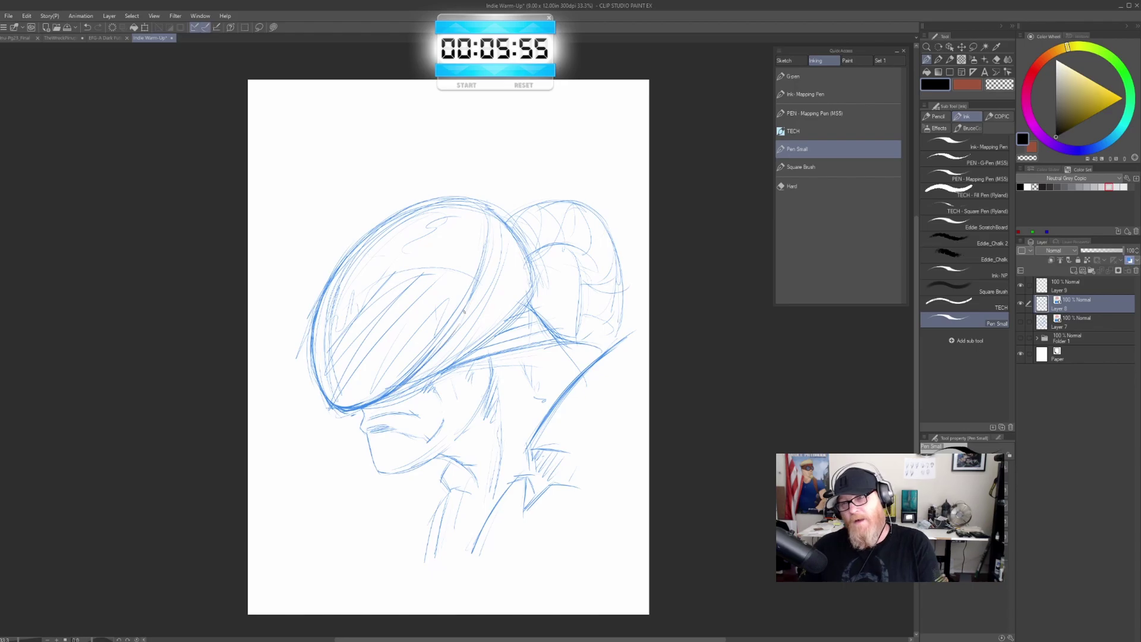
{"action": "left_click_drag", "start_coordinate": [413, 371], "coordinate": [455, 320]}
{"action": "mouse_move", "coordinate": [321, 307]}
{"action": "left_mouse_down"}
{"action": "mouse_move", "coordinate": [408, 211]}
{"action": "mouse_move", "coordinate": [371, 231]}
{"action": "left_mouse_up"}
{"action": "left_click_drag", "start_coordinate": [388, 218], "coordinate": [440, 193]}
{"action": "mouse_move", "coordinate": [355, 249]}
{"action": "left_mouse_down"}
{"action": "mouse_move", "coordinate": [420, 206]}
{"action": "mouse_move", "coordinate": [476, 200]}
{"action": "mouse_move", "coordinate": [481, 265]}
{"action": "left_mouse_up"}
{"action": "left_click_drag", "start_coordinate": [484, 212], "coordinate": [463, 306]}
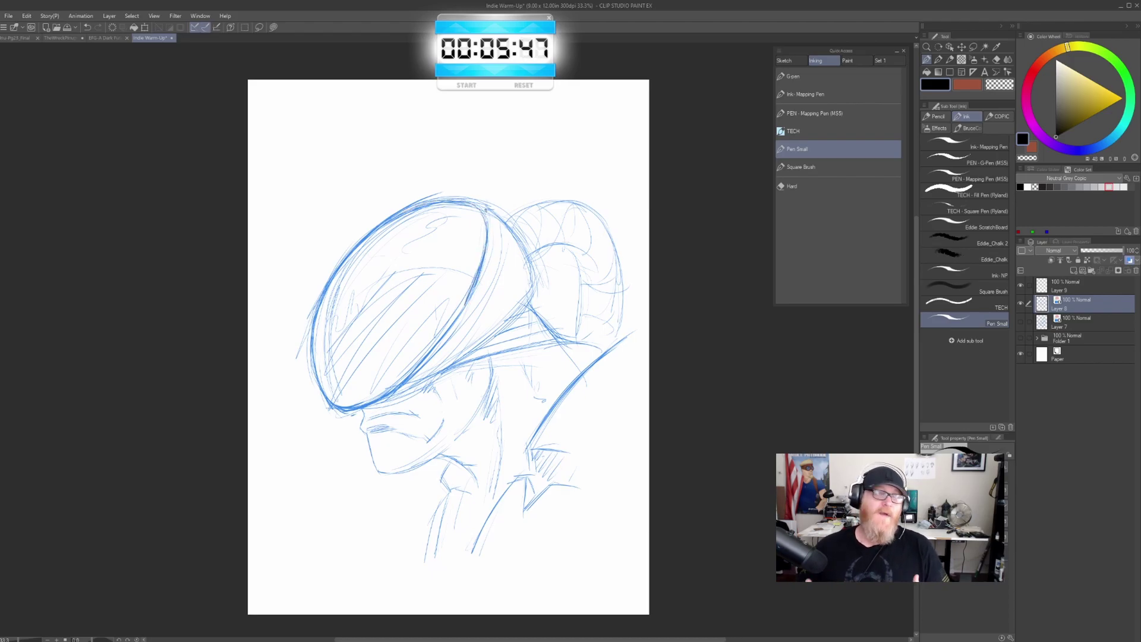
Darken the helmet shell's back curve and its lower rim running from the nape to the visor
{"action": "mouse_move", "coordinate": [467, 208]}
{"action": "left_mouse_down"}
{"action": "mouse_move", "coordinate": [488, 201]}
{"action": "mouse_move", "coordinate": [523, 258]}
{"action": "left_mouse_up"}
{"action": "left_click_drag", "start_coordinate": [500, 217], "coordinate": [516, 234]}
{"action": "left_click_drag", "start_coordinate": [522, 245], "coordinate": [528, 299]}
{"action": "left_click_drag", "start_coordinate": [390, 400], "coordinate": [439, 375]}
{"action": "mouse_move", "coordinate": [383, 400]}
{"action": "left_mouse_down"}
{"action": "mouse_move", "coordinate": [519, 312]}
{"action": "mouse_move", "coordinate": [456, 365]}
{"action": "mouse_move", "coordinate": [524, 309]}
{"action": "mouse_move", "coordinate": [414, 387]}
{"action": "left_mouse_up"}
{"action": "left_click_drag", "start_coordinate": [480, 350], "coordinate": [430, 385]}
{"action": "left_click_drag", "start_coordinate": [469, 290], "coordinate": [436, 338]}
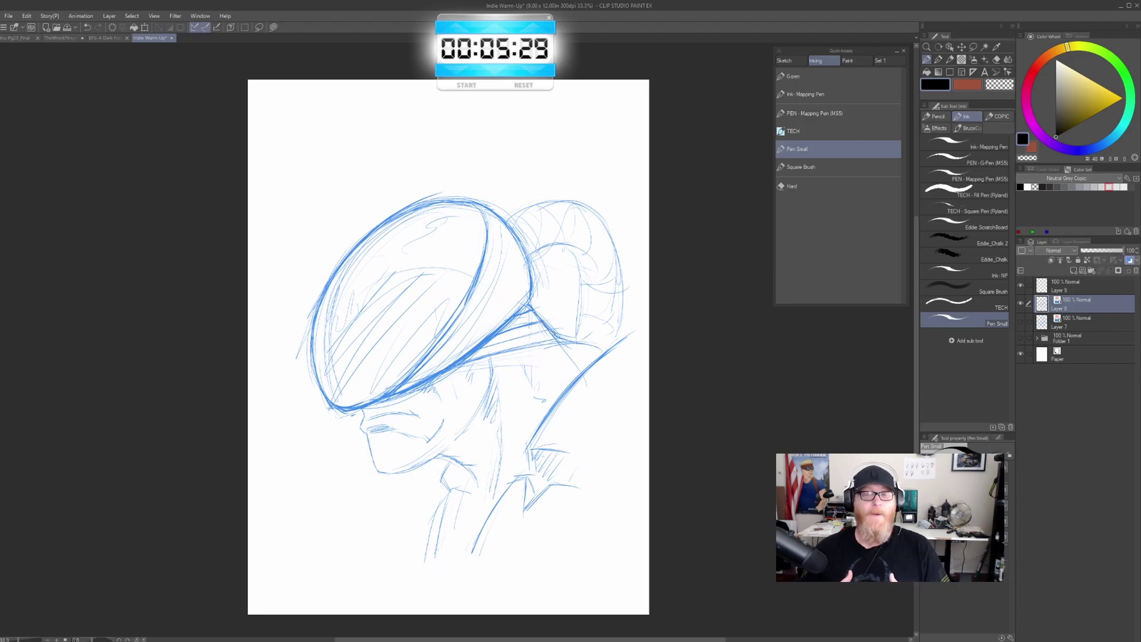
Reinforce the long lines running from beneath the helmet's rear rim back to the top of the collar
{"action": "mouse_move", "coordinate": [487, 349]}
{"action": "left_mouse_down"}
{"action": "mouse_move", "coordinate": [556, 331]}
{"action": "mouse_move", "coordinate": [482, 357]}
{"action": "left_mouse_up"}
{"action": "left_click_drag", "start_coordinate": [483, 357], "coordinate": [580, 340]}
{"action": "mouse_move", "coordinate": [487, 357]}
{"action": "left_mouse_down"}
{"action": "mouse_move", "coordinate": [569, 338]}
{"action": "mouse_move", "coordinate": [606, 353]}
{"action": "left_mouse_up"}
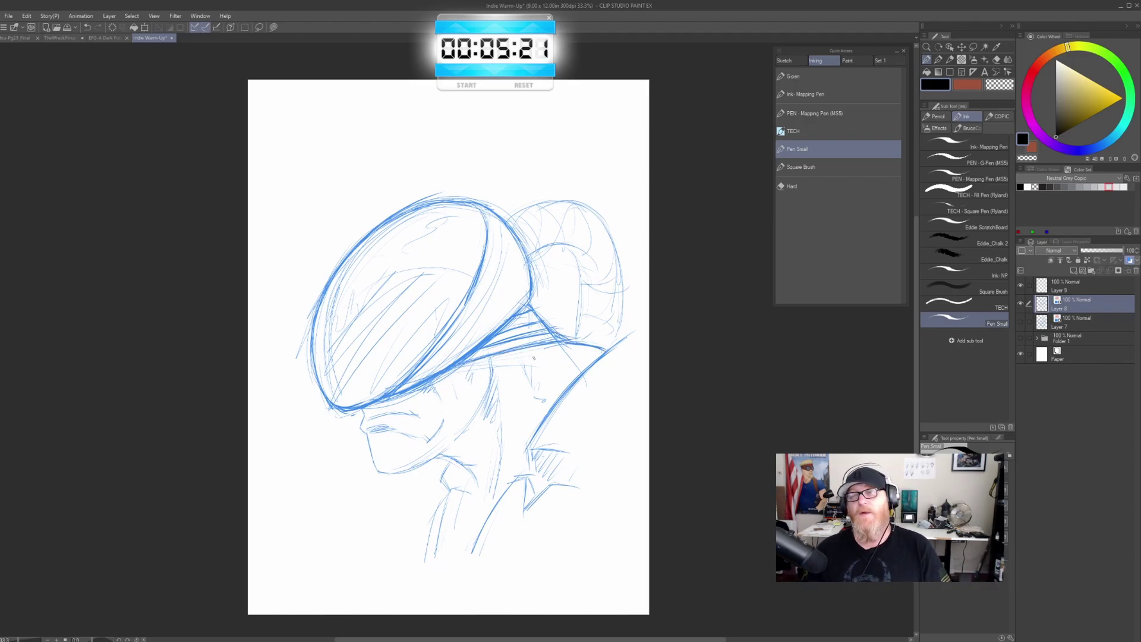
Shade the neck behind the jaw and hatch the shadow area under the chin
{"action": "mouse_move", "coordinate": [492, 367]}
{"action": "left_mouse_down"}
{"action": "mouse_move", "coordinate": [480, 410]}
{"action": "mouse_move", "coordinate": [489, 399]}
{"action": "mouse_move", "coordinate": [489, 411]}
{"action": "left_mouse_up"}
{"action": "mouse_move", "coordinate": [494, 402]}
{"action": "left_mouse_down"}
{"action": "mouse_move", "coordinate": [489, 413]}
{"action": "mouse_move", "coordinate": [491, 404]}
{"action": "left_mouse_up"}
{"action": "left_click_drag", "start_coordinate": [498, 394], "coordinate": [495, 417]}
{"action": "left_click_drag", "start_coordinate": [501, 406], "coordinate": [476, 425]}
{"action": "mouse_move", "coordinate": [484, 407]}
{"action": "left_mouse_down"}
{"action": "mouse_move", "coordinate": [461, 440]}
{"action": "mouse_move", "coordinate": [498, 458]}
{"action": "mouse_move", "coordinate": [495, 486]}
{"action": "mouse_move", "coordinate": [438, 467]}
{"action": "mouse_move", "coordinate": [462, 467]}
{"action": "mouse_move", "coordinate": [481, 495]}
{"action": "mouse_move", "coordinate": [444, 472]}
{"action": "mouse_move", "coordinate": [454, 489]}
{"action": "left_mouse_up"}
{"action": "left_click_drag", "start_coordinate": [470, 470], "coordinate": [463, 491]}
{"action": "mouse_move", "coordinate": [473, 479]}
{"action": "left_mouse_down"}
{"action": "mouse_move", "coordinate": [470, 507]}
{"action": "mouse_move", "coordinate": [474, 495]}
{"action": "mouse_move", "coordinate": [440, 518]}
{"action": "mouse_move", "coordinate": [444, 506]}
{"action": "left_mouse_up"}
Strengthen the long lines of the front collar running down below the chin and add hatching between them
{"action": "left_click_drag", "start_coordinate": [461, 482], "coordinate": [425, 565]}
{"action": "mouse_move", "coordinate": [453, 505]}
{"action": "left_mouse_down"}
{"action": "mouse_move", "coordinate": [439, 565]}
{"action": "mouse_move", "coordinate": [439, 553]}
{"action": "left_mouse_up"}
{"action": "left_click_drag", "start_coordinate": [454, 488], "coordinate": [443, 553]}
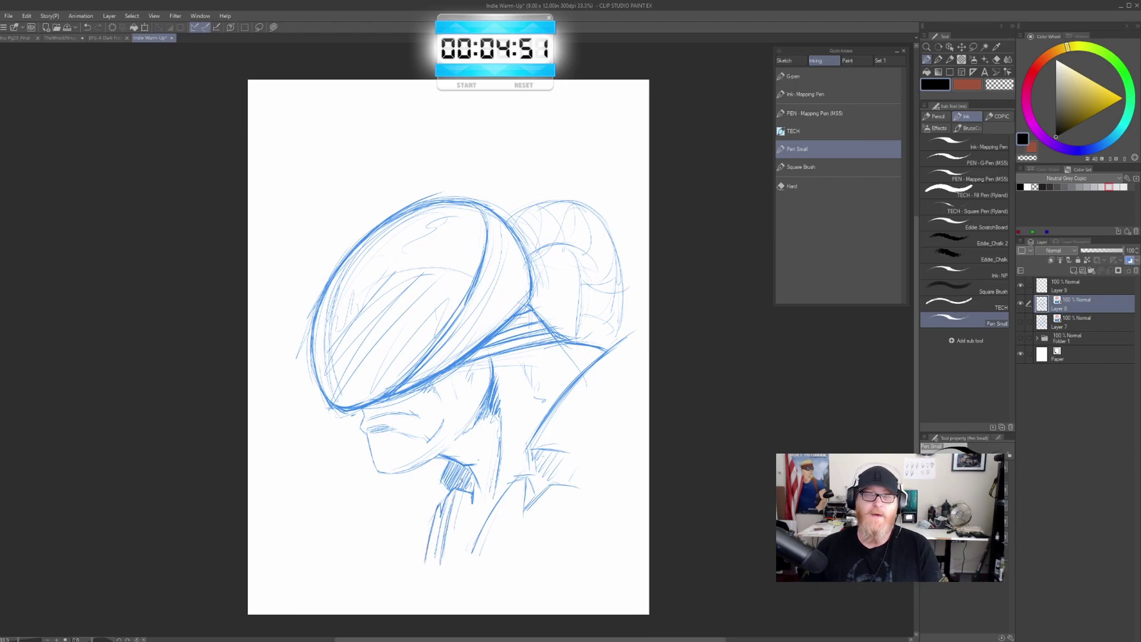
{"action": "left_click_drag", "start_coordinate": [442, 504], "coordinate": [436, 569]}
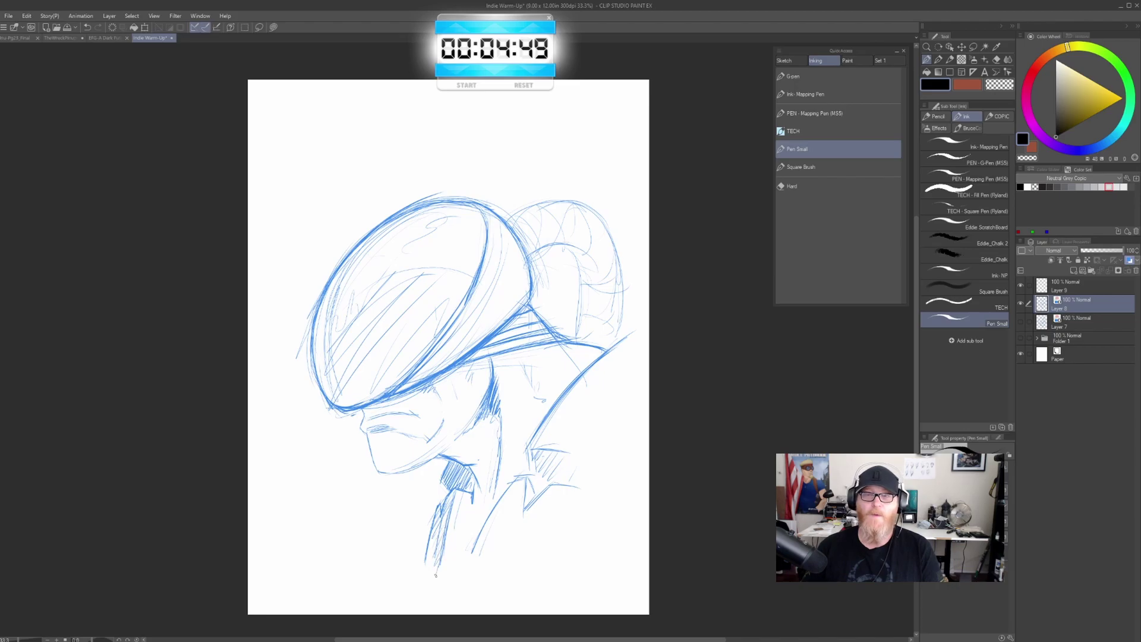
Darken the rear collar's edges and notch, fill its patch with dense hatching, and add short strokes inside the collar
{"action": "left_click_drag", "start_coordinate": [486, 510], "coordinate": [498, 498]}
{"action": "left_click_drag", "start_coordinate": [527, 447], "coordinate": [529, 475]}
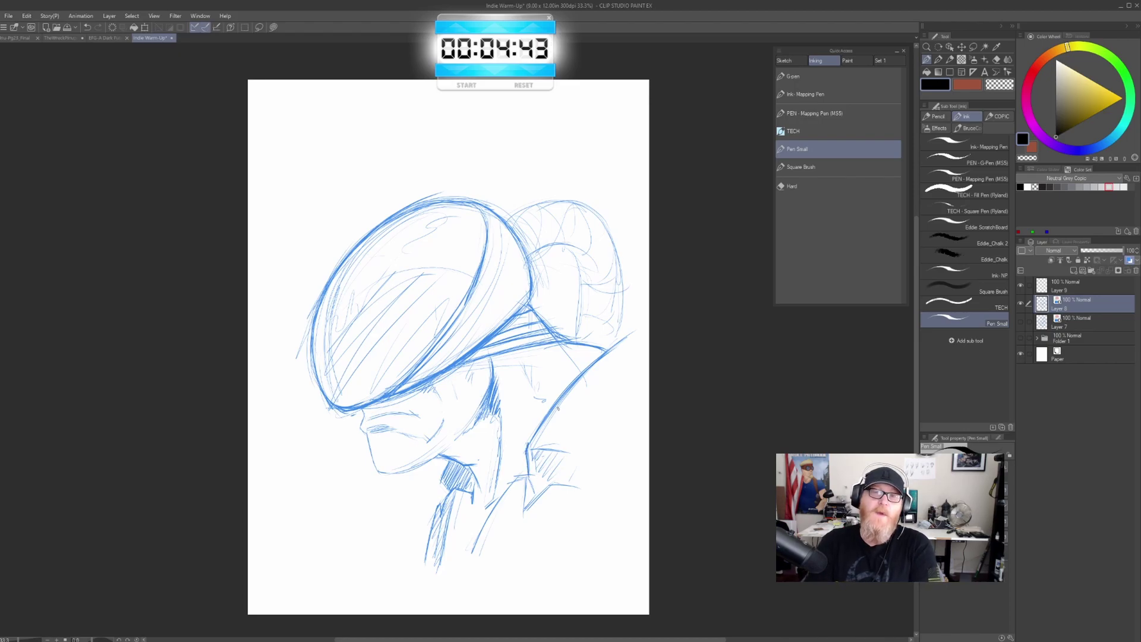
{"action": "mouse_move", "coordinate": [623, 337]}
{"action": "left_mouse_down"}
{"action": "mouse_move", "coordinate": [547, 419]}
{"action": "mouse_move", "coordinate": [604, 355]}
{"action": "left_mouse_up"}
{"action": "mouse_move", "coordinate": [517, 479]}
{"action": "left_mouse_down"}
{"action": "mouse_move", "coordinate": [465, 564]}
{"action": "mouse_move", "coordinate": [485, 525]}
{"action": "left_mouse_up"}
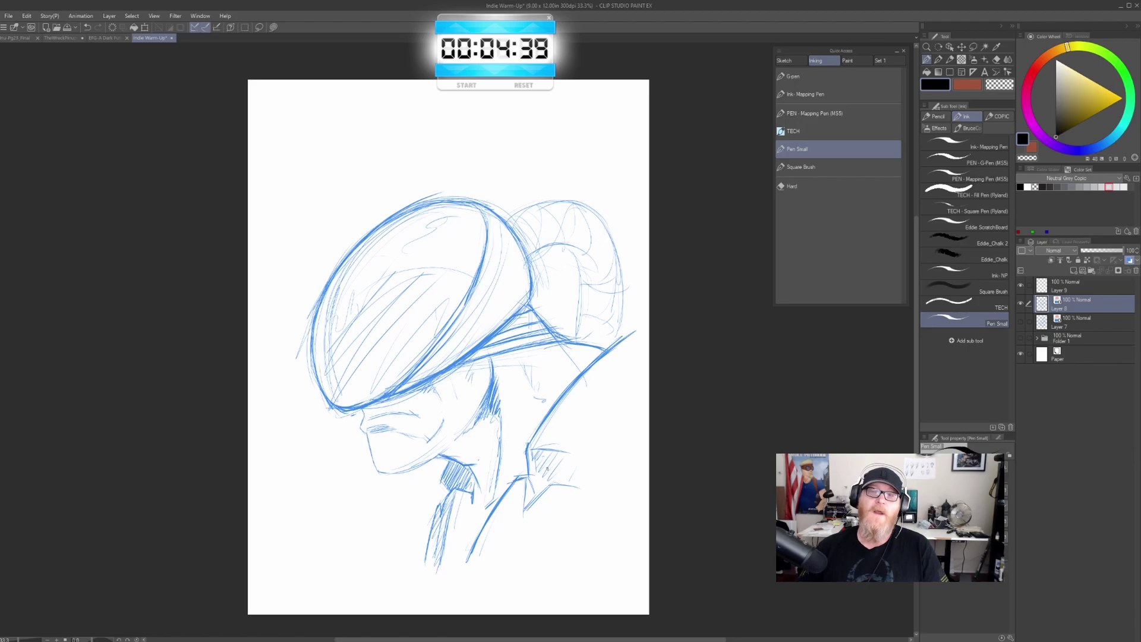
{"action": "mouse_move", "coordinate": [526, 486]}
{"action": "left_mouse_down"}
{"action": "mouse_move", "coordinate": [582, 469]}
{"action": "mouse_move", "coordinate": [551, 485]}
{"action": "mouse_move", "coordinate": [587, 486]}
{"action": "left_mouse_up"}
{"action": "mouse_move", "coordinate": [534, 449]}
{"action": "left_mouse_down"}
{"action": "mouse_move", "coordinate": [530, 463]}
{"action": "mouse_move", "coordinate": [581, 454]}
{"action": "mouse_move", "coordinate": [539, 495]}
{"action": "left_mouse_up"}
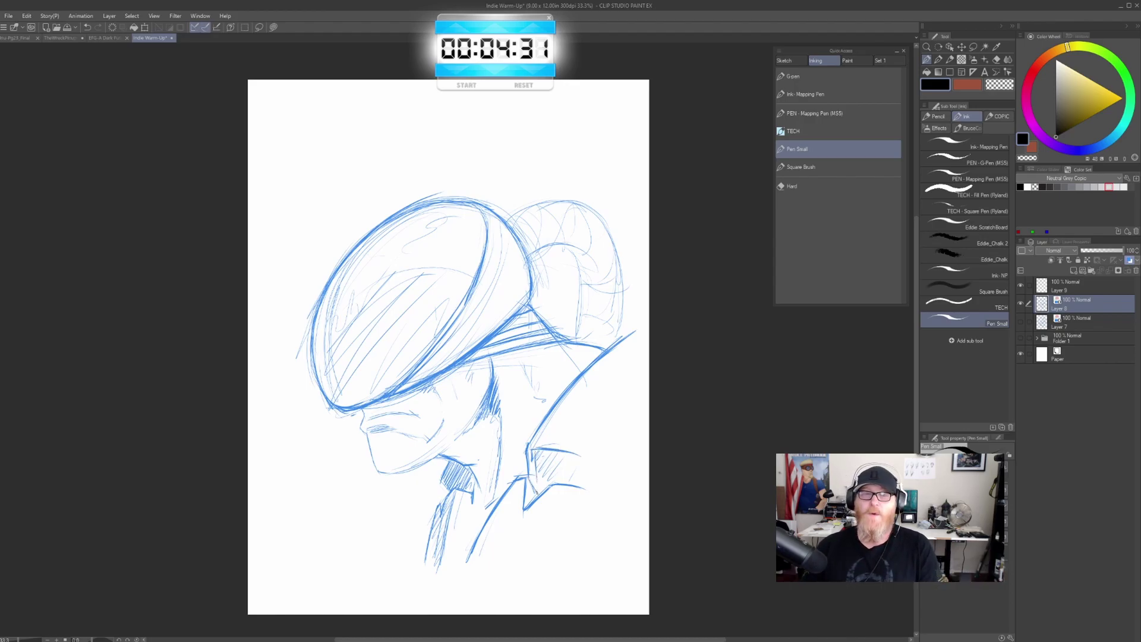
{"action": "mouse_move", "coordinate": [535, 455]}
{"action": "left_mouse_down"}
{"action": "mouse_move", "coordinate": [543, 493]}
{"action": "mouse_move", "coordinate": [582, 477]}
{"action": "mouse_move", "coordinate": [535, 459]}
{"action": "mouse_move", "coordinate": [538, 478]}
{"action": "mouse_move", "coordinate": [560, 474]}
{"action": "mouse_move", "coordinate": [537, 496]}
{"action": "left_mouse_up"}
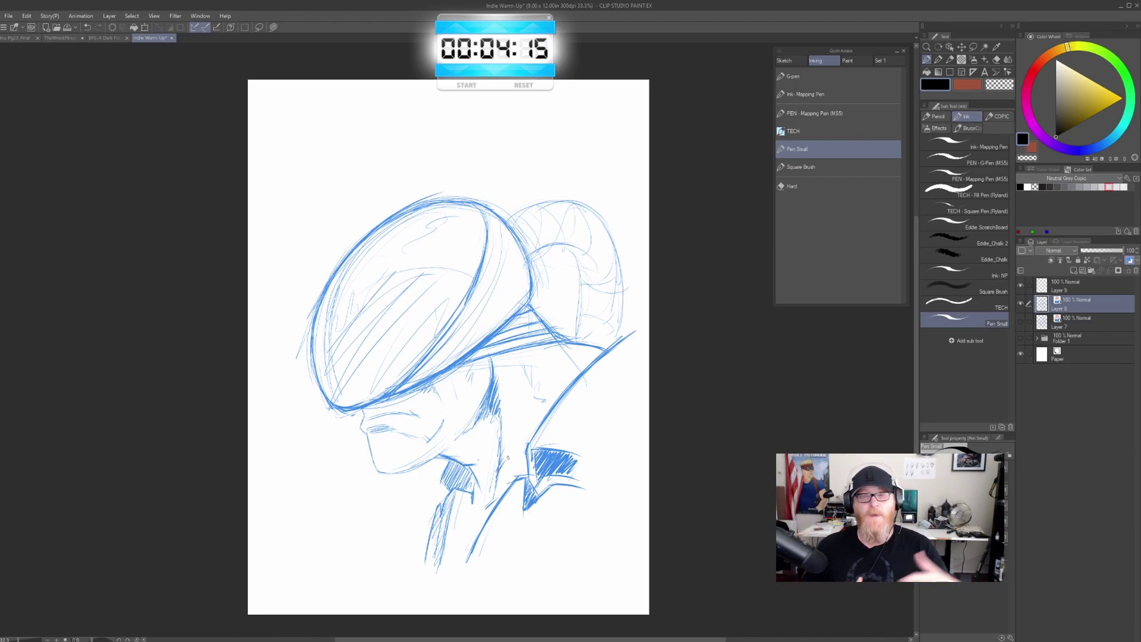
{"action": "left_click_drag", "start_coordinate": [536, 372], "coordinate": [539, 397]}
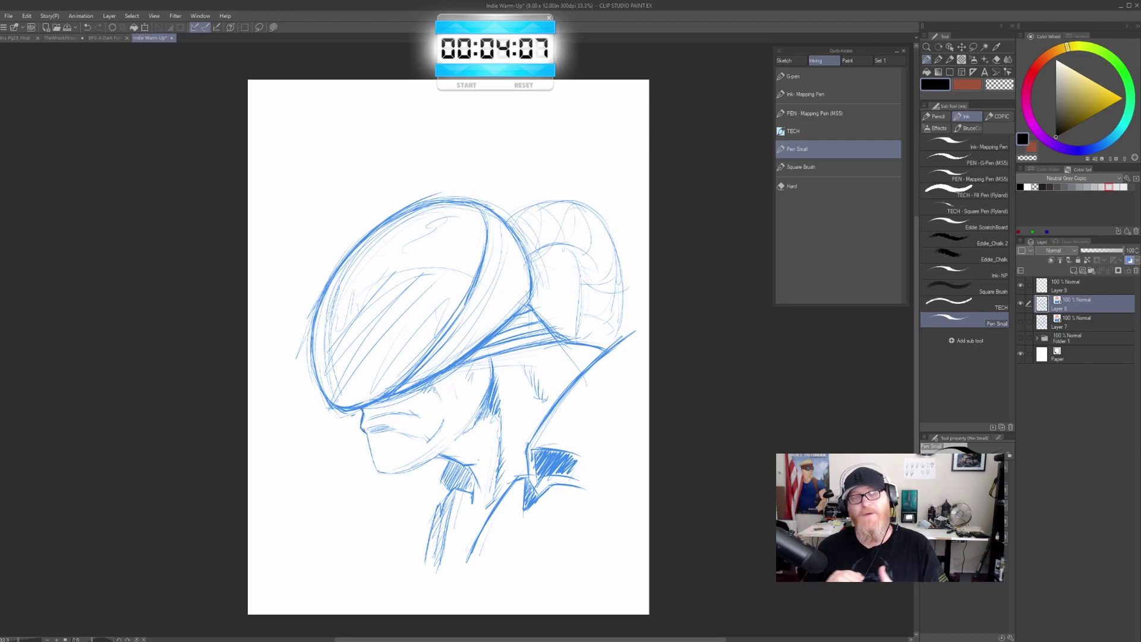
Darken the chin and jaw outline, and redraw the mouth line and the crease above it with heavier strokes
{"action": "mouse_move", "coordinate": [368, 438]}
{"action": "left_mouse_down"}
{"action": "mouse_move", "coordinate": [377, 472]}
{"action": "mouse_move", "coordinate": [401, 473]}
{"action": "mouse_move", "coordinate": [450, 444]}
{"action": "mouse_move", "coordinate": [445, 456]}
{"action": "left_mouse_up"}
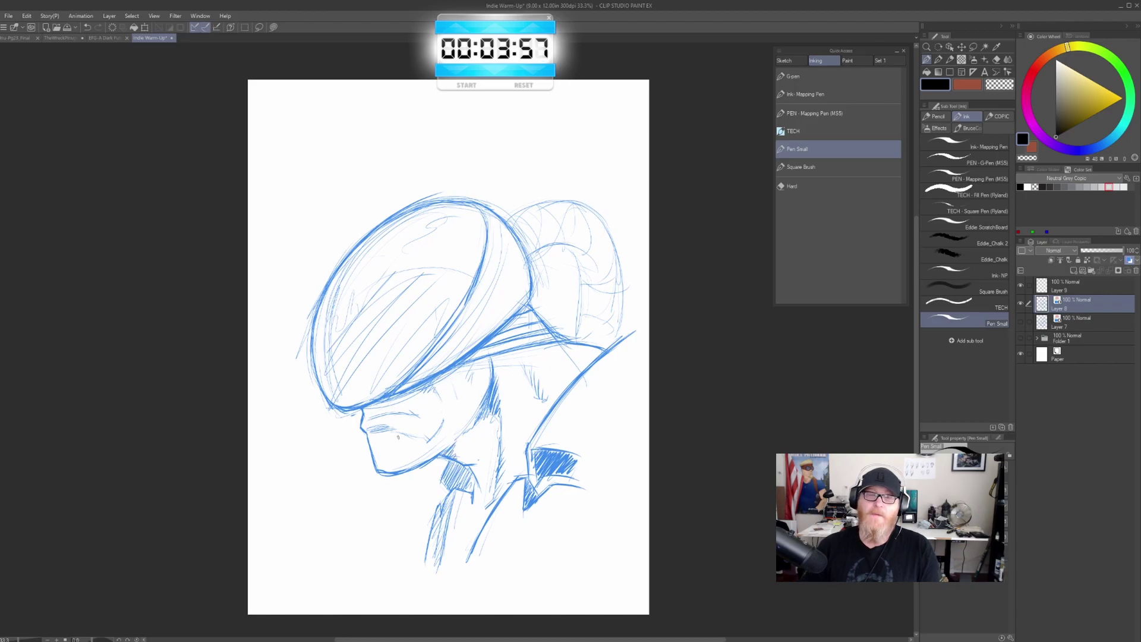
{"action": "left_click_drag", "start_coordinate": [368, 429], "coordinate": [391, 427]}
{"action": "left_click_drag", "start_coordinate": [372, 432], "coordinate": [432, 438]}
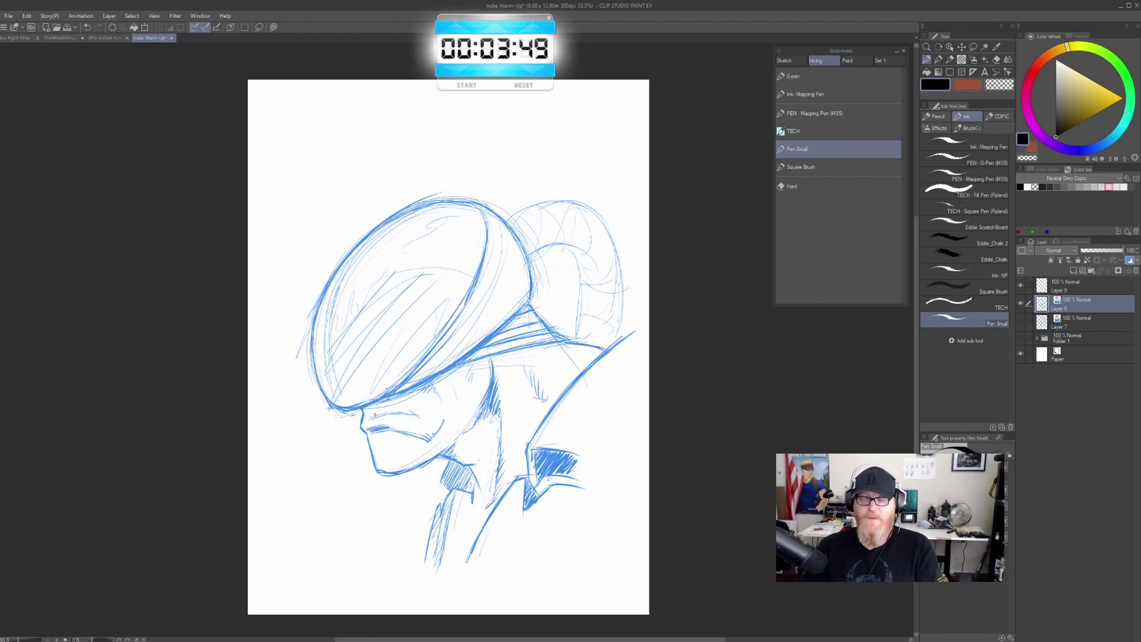
{"action": "left_click_drag", "start_coordinate": [365, 419], "coordinate": [385, 413]}
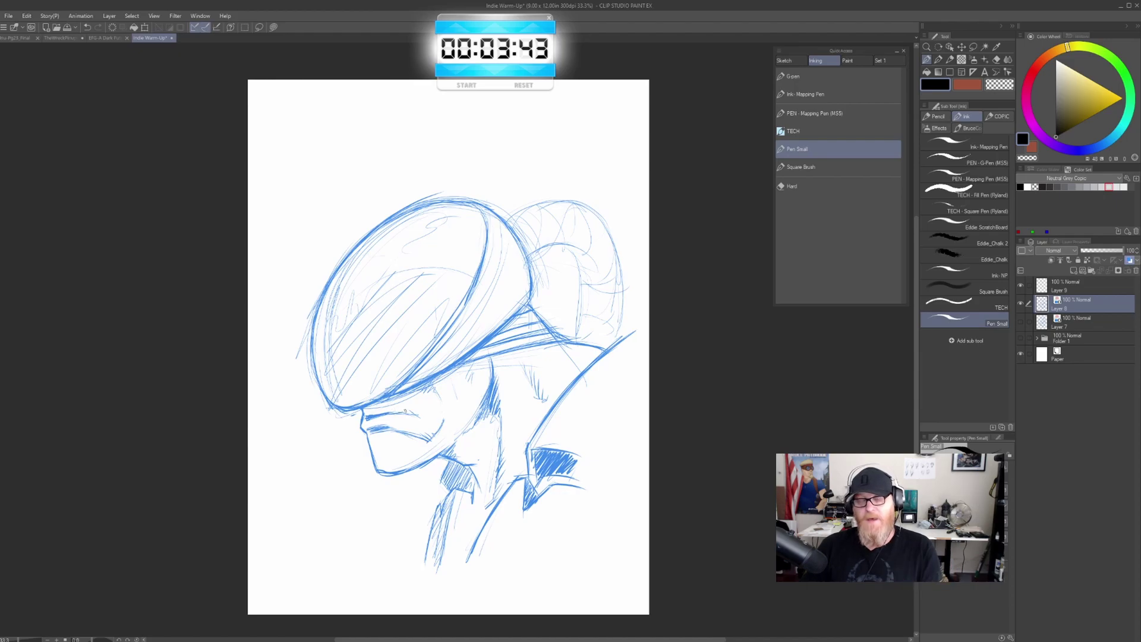
{"action": "left_click_drag", "start_coordinate": [392, 412], "coordinate": [423, 417]}
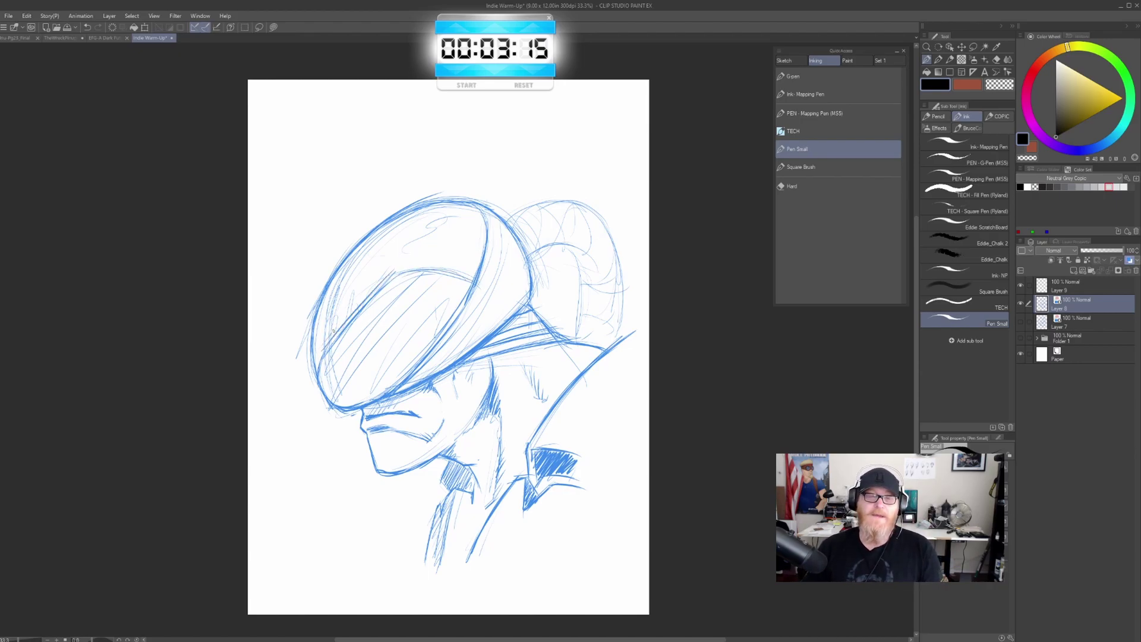
Fill the dark reflection area in the visor's lower part with closely spaced diagonal hatching
{"action": "left_click_drag", "start_coordinate": [323, 340], "coordinate": [376, 273]}
{"action": "left_click_drag", "start_coordinate": [327, 326], "coordinate": [338, 307]}
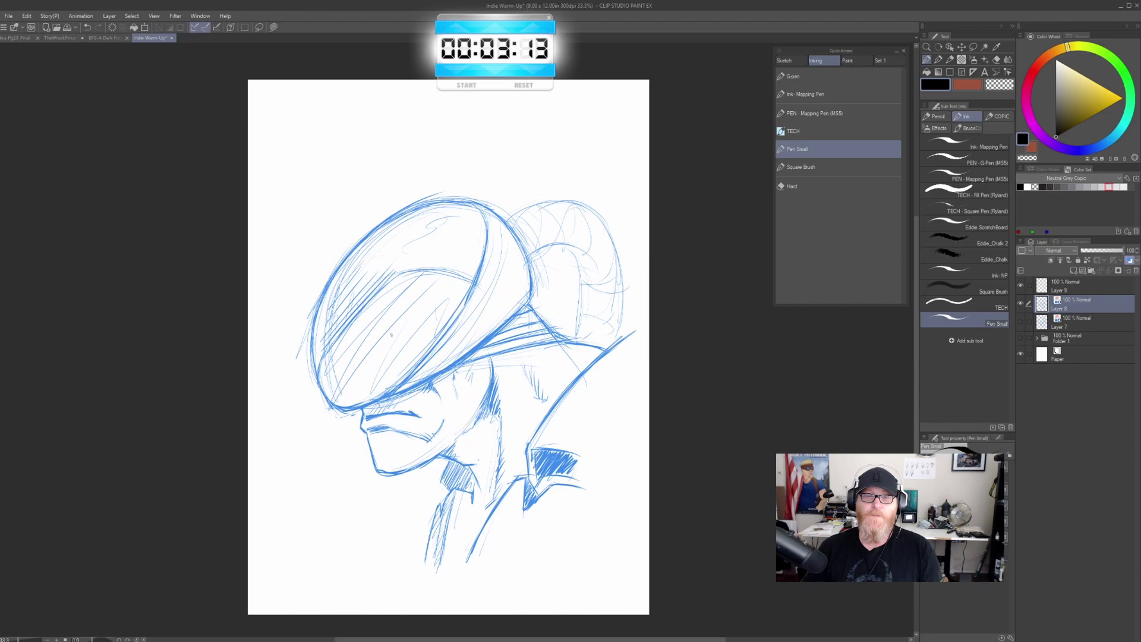
{"action": "left_click_drag", "start_coordinate": [324, 362], "coordinate": [321, 380]}
{"action": "left_click_drag", "start_coordinate": [337, 342], "coordinate": [325, 390]}
{"action": "left_click_drag", "start_coordinate": [340, 343], "coordinate": [329, 397]}
{"action": "left_click_drag", "start_coordinate": [347, 332], "coordinate": [339, 404]}
{"action": "mouse_move", "coordinate": [362, 314]}
{"action": "left_mouse_down"}
{"action": "mouse_move", "coordinate": [346, 378]}
{"action": "mouse_move", "coordinate": [355, 405]}
{"action": "left_mouse_up"}
{"action": "left_click_drag", "start_coordinate": [389, 287], "coordinate": [365, 405]}
{"action": "left_click_drag", "start_coordinate": [386, 339], "coordinate": [373, 400]}
{"action": "mouse_move", "coordinate": [408, 277]}
{"action": "left_mouse_down"}
{"action": "mouse_move", "coordinate": [376, 394]}
{"action": "mouse_move", "coordinate": [389, 364]}
{"action": "left_mouse_up"}
{"action": "mouse_move", "coordinate": [414, 278]}
{"action": "left_mouse_down"}
{"action": "mouse_move", "coordinate": [392, 390]}
{"action": "mouse_move", "coordinate": [392, 367]}
{"action": "left_mouse_up"}
{"action": "left_click_drag", "start_coordinate": [430, 273], "coordinate": [404, 348]}
{"action": "left_click_drag", "start_coordinate": [421, 302], "coordinate": [406, 366]}
{"action": "mouse_move", "coordinate": [433, 282]}
{"action": "left_mouse_down"}
{"action": "mouse_move", "coordinate": [412, 362]}
{"action": "mouse_move", "coordinate": [428, 342]}
{"action": "left_mouse_up"}
{"action": "mouse_move", "coordinate": [454, 278]}
{"action": "left_mouse_down"}
{"action": "mouse_move", "coordinate": [436, 337]}
{"action": "mouse_move", "coordinate": [448, 318]}
{"action": "left_mouse_up"}
{"action": "left_click_drag", "start_coordinate": [447, 305], "coordinate": [440, 330]}
{"action": "left_click_drag", "start_coordinate": [469, 282], "coordinate": [451, 312]}
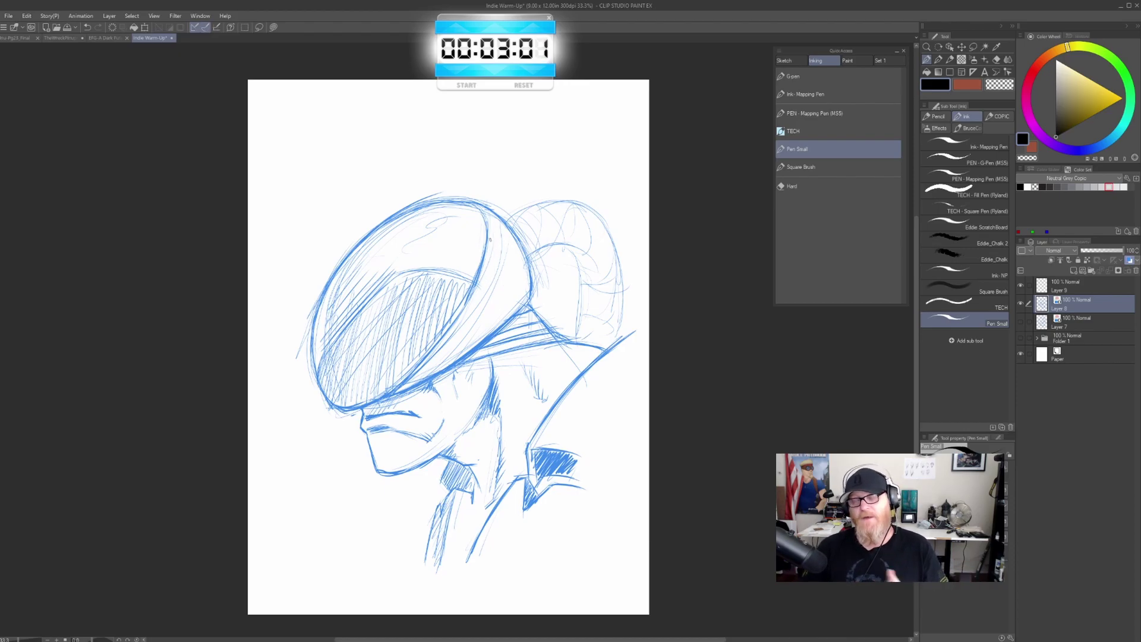
Add hatching to the helmet's side band behind the visor and along the jaw and cheek
{"action": "left_click_drag", "start_coordinate": [488, 238], "coordinate": [522, 303]}
{"action": "left_click_drag", "start_coordinate": [490, 238], "coordinate": [489, 257]}
{"action": "mouse_move", "coordinate": [492, 245]}
{"action": "left_mouse_down"}
{"action": "mouse_move", "coordinate": [495, 269]}
{"action": "mouse_move", "coordinate": [522, 301]}
{"action": "mouse_move", "coordinate": [486, 296]}
{"action": "left_mouse_up"}
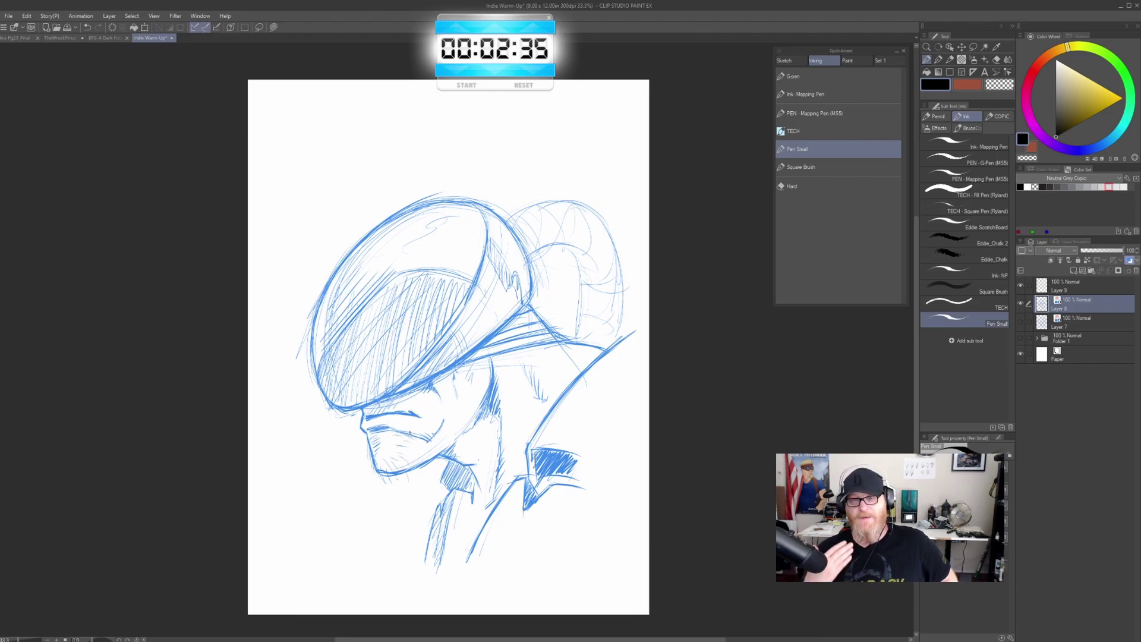
{"action": "left_click_drag", "start_coordinate": [418, 440], "coordinate": [434, 458]}
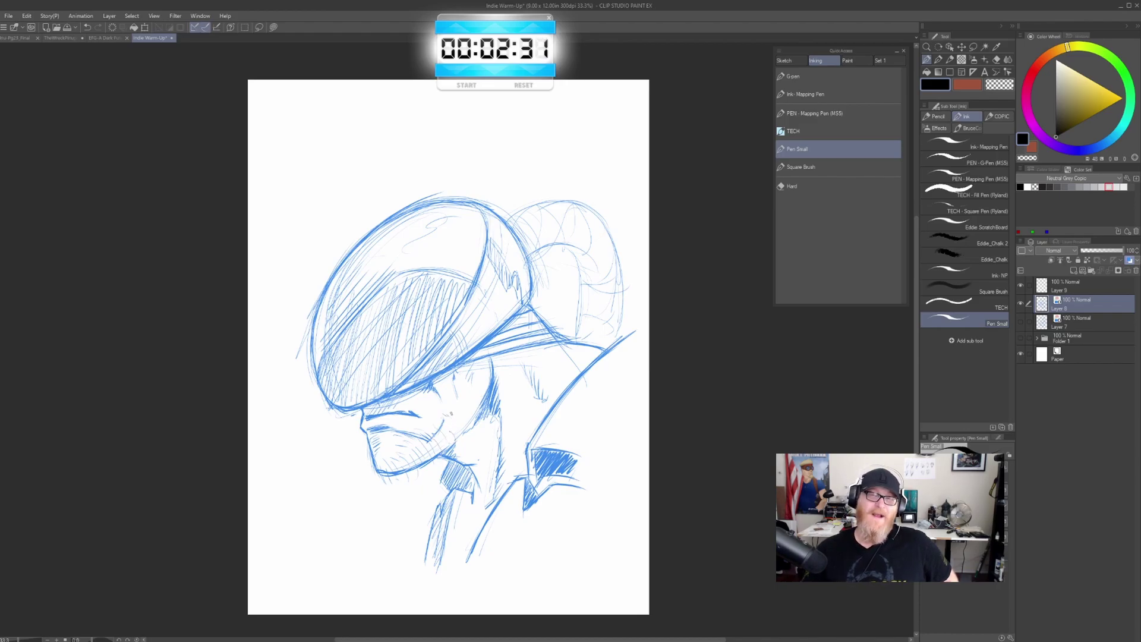
{"action": "mouse_move", "coordinate": [451, 421]}
{"action": "left_mouse_down"}
{"action": "mouse_move", "coordinate": [463, 438]}
{"action": "mouse_move", "coordinate": [441, 480]}
{"action": "left_mouse_up"}
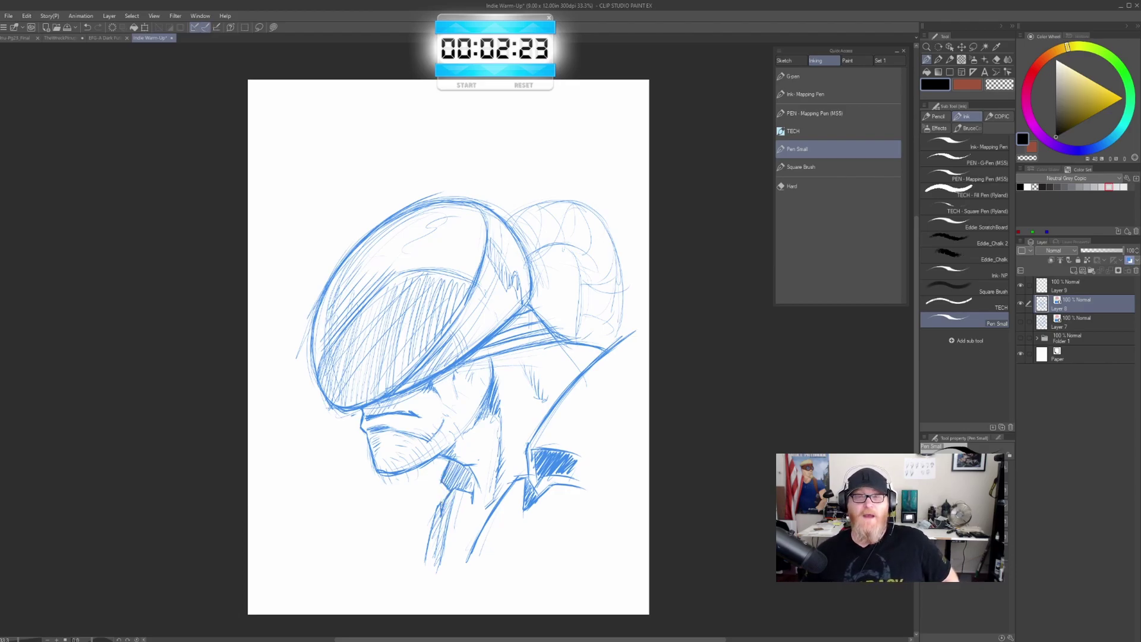
Reinforce the front collar's edges below the chin with another pass of heavier strokes
{"action": "left_click_drag", "start_coordinate": [436, 518], "coordinate": [427, 542]}
{"action": "left_click_drag", "start_coordinate": [437, 510], "coordinate": [424, 564]}
{"action": "left_click_drag", "start_coordinate": [457, 488], "coordinate": [444, 556]}
{"action": "left_click_drag", "start_coordinate": [454, 500], "coordinate": [440, 561]}
{"action": "left_click_drag", "start_coordinate": [474, 480], "coordinate": [474, 493]}
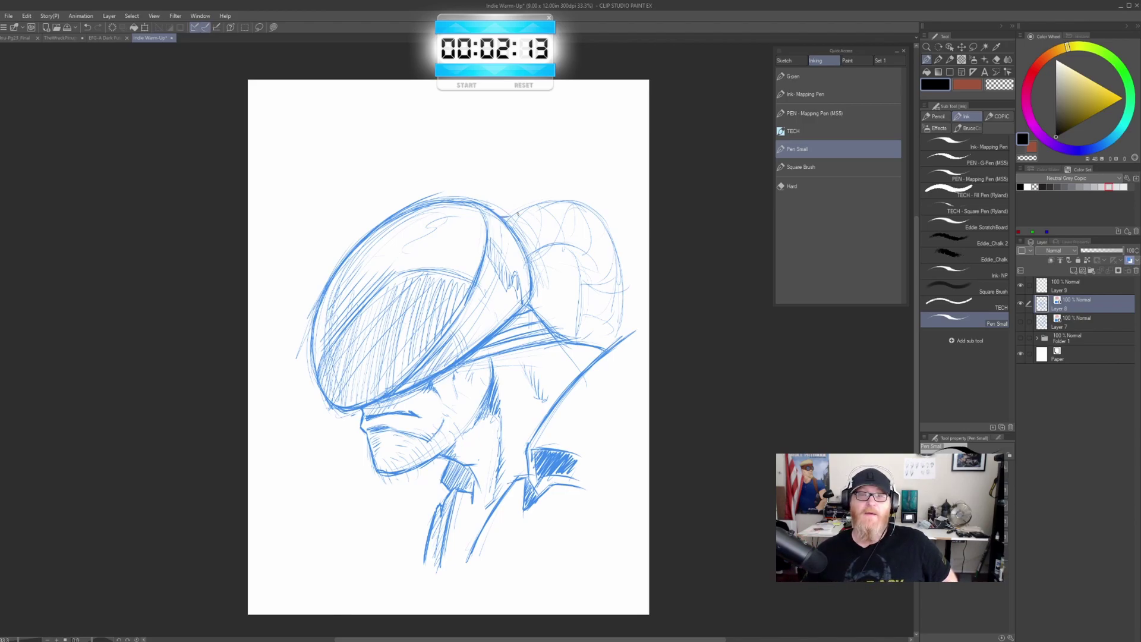
Darken the outer and inner arcs of the hose looping from the back of the helmet to the collar
{"action": "left_click_drag", "start_coordinate": [508, 217], "coordinate": [531, 268]}
{"action": "mouse_move", "coordinate": [512, 219]}
{"action": "left_mouse_down"}
{"action": "mouse_move", "coordinate": [577, 200]}
{"action": "mouse_move", "coordinate": [622, 252]}
{"action": "mouse_move", "coordinate": [624, 303]}
{"action": "left_mouse_up"}
{"action": "left_click_drag", "start_coordinate": [611, 233], "coordinate": [614, 344]}
{"action": "mouse_move", "coordinate": [528, 255]}
{"action": "left_mouse_down"}
{"action": "mouse_move", "coordinate": [570, 242]}
{"action": "mouse_move", "coordinate": [592, 254]}
{"action": "mouse_move", "coordinate": [568, 240]}
{"action": "mouse_move", "coordinate": [587, 258]}
{"action": "mouse_move", "coordinate": [584, 309]}
{"action": "left_mouse_up"}
{"action": "left_click_drag", "start_coordinate": [580, 261], "coordinate": [579, 333]}
{"action": "left_click_drag", "start_coordinate": [582, 285], "coordinate": [577, 340]}
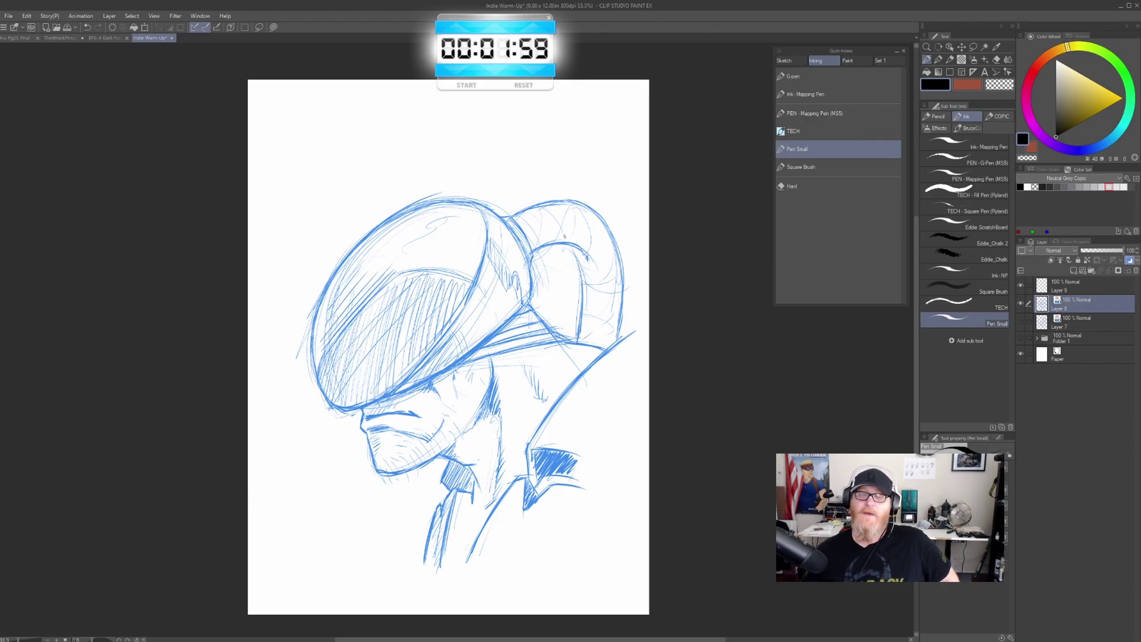
Redraw the curved rib lines across the hose from the helmet down to the collar with heavier strokes
{"action": "mouse_move", "coordinate": [526, 217]}
{"action": "left_mouse_down"}
{"action": "mouse_move", "coordinate": [538, 239]}
{"action": "mouse_move", "coordinate": [521, 212]}
{"action": "mouse_move", "coordinate": [537, 244]}
{"action": "mouse_move", "coordinate": [524, 216]}
{"action": "mouse_move", "coordinate": [558, 222]}
{"action": "mouse_move", "coordinate": [559, 209]}
{"action": "mouse_move", "coordinate": [564, 242]}
{"action": "left_mouse_up"}
{"action": "mouse_move", "coordinate": [559, 202]}
{"action": "left_mouse_down"}
{"action": "mouse_move", "coordinate": [585, 235]}
{"action": "mouse_move", "coordinate": [587, 210]}
{"action": "mouse_move", "coordinate": [583, 225]}
{"action": "mouse_move", "coordinate": [612, 242]}
{"action": "mouse_move", "coordinate": [583, 260]}
{"action": "mouse_move", "coordinate": [614, 240]}
{"action": "left_mouse_up"}
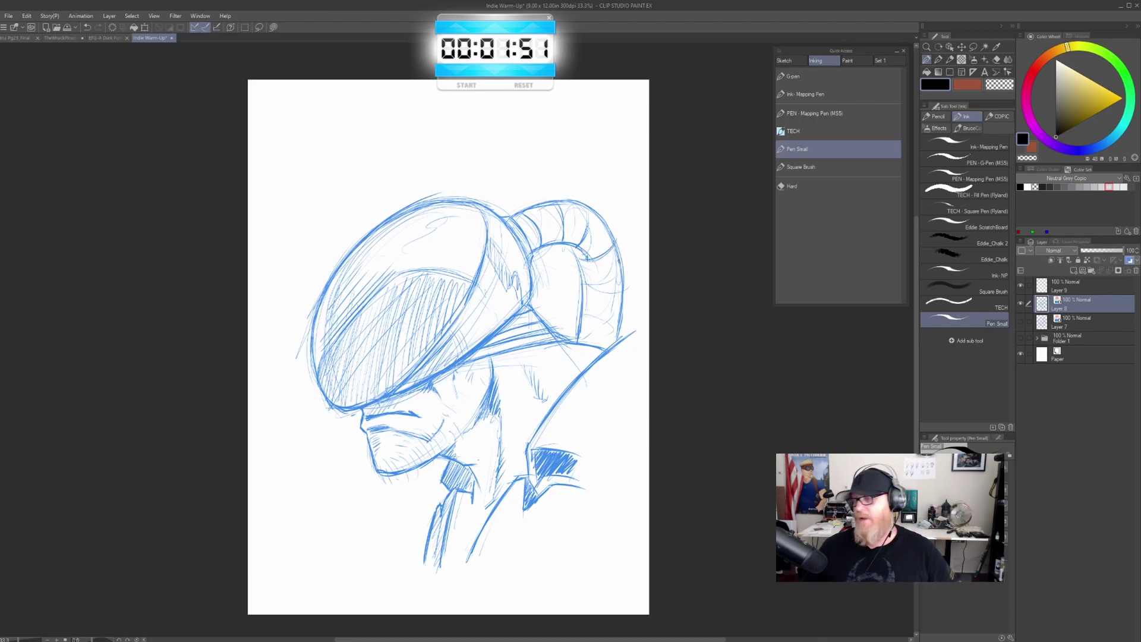
{"action": "left_click_drag", "start_coordinate": [582, 284], "coordinate": [622, 276]}
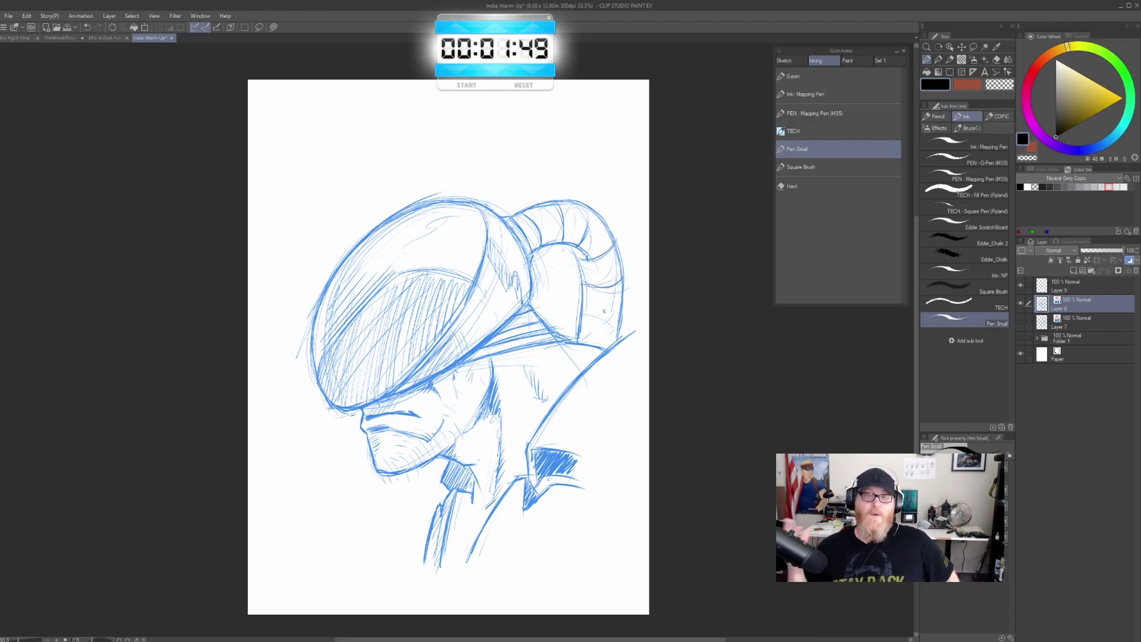
{"action": "mouse_move", "coordinate": [584, 310]}
{"action": "left_mouse_down"}
{"action": "mouse_move", "coordinate": [622, 319]}
{"action": "mouse_move", "coordinate": [608, 340]}
{"action": "left_mouse_up"}
{"action": "mouse_move", "coordinate": [570, 248]}
{"action": "left_mouse_down"}
{"action": "mouse_move", "coordinate": [584, 287]}
{"action": "mouse_move", "coordinate": [582, 277]}
{"action": "left_mouse_up"}
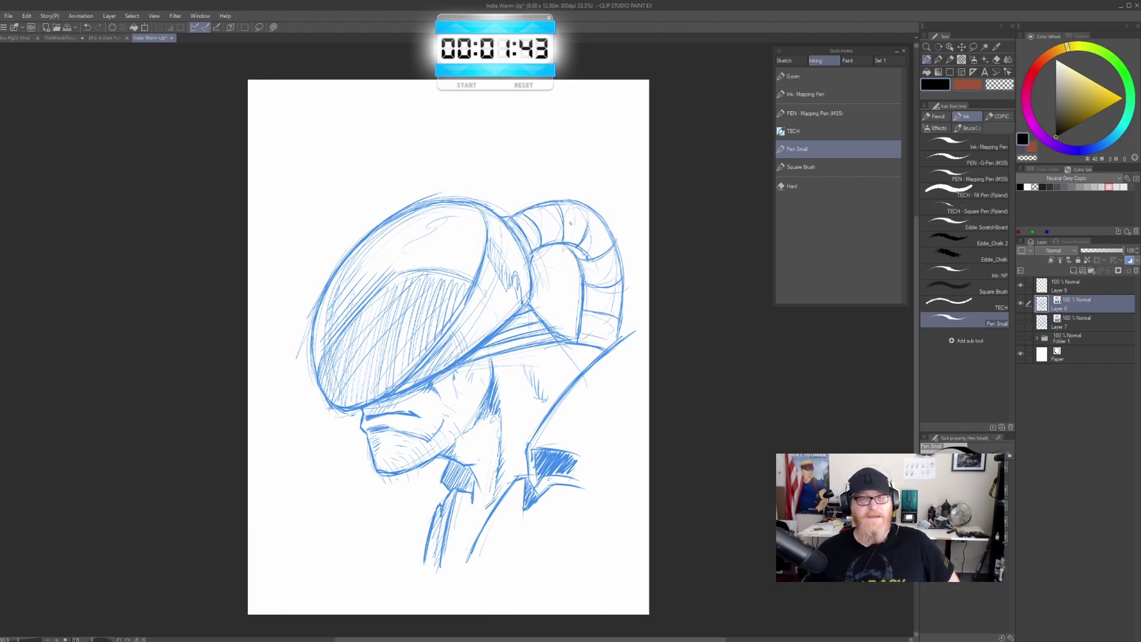
Add shading strokes along the inner side of the ribbed hose
{"action": "mouse_move", "coordinate": [557, 234]}
{"action": "left_mouse_down"}
{"action": "mouse_move", "coordinate": [577, 236]}
{"action": "mouse_move", "coordinate": [561, 231]}
{"action": "left_mouse_up"}
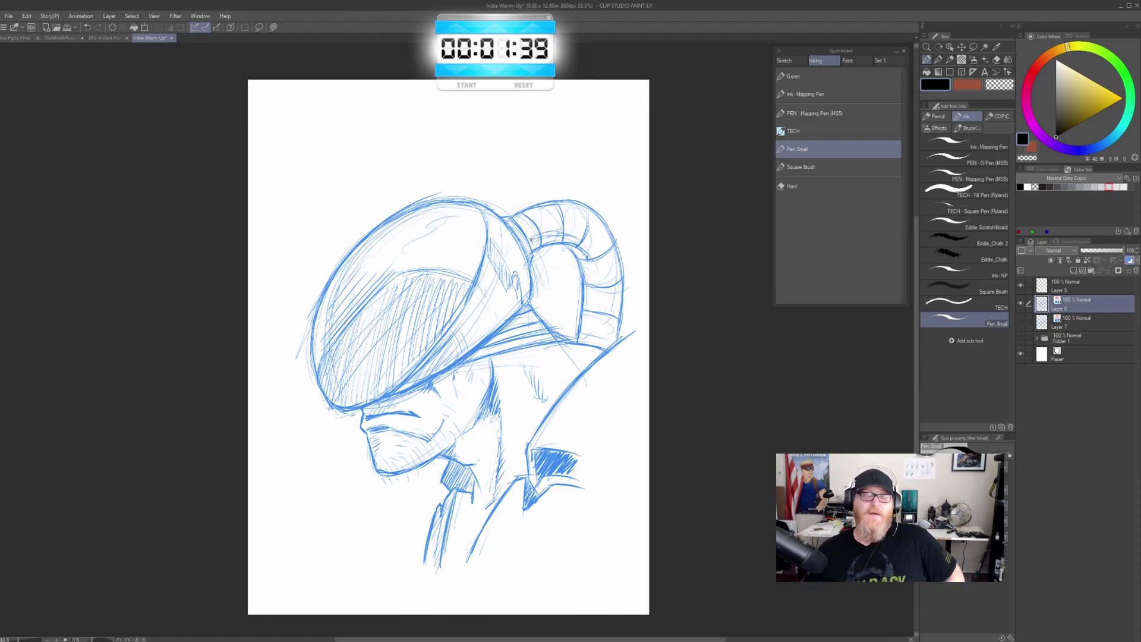
{"action": "mouse_move", "coordinate": [580, 242]}
{"action": "left_mouse_down"}
{"action": "mouse_move", "coordinate": [597, 274]}
{"action": "mouse_move", "coordinate": [591, 315]}
{"action": "mouse_move", "coordinate": [587, 273]}
{"action": "mouse_move", "coordinate": [587, 340]}
{"action": "left_mouse_up"}
{"action": "left_click_drag", "start_coordinate": [592, 321], "coordinate": [595, 343]}
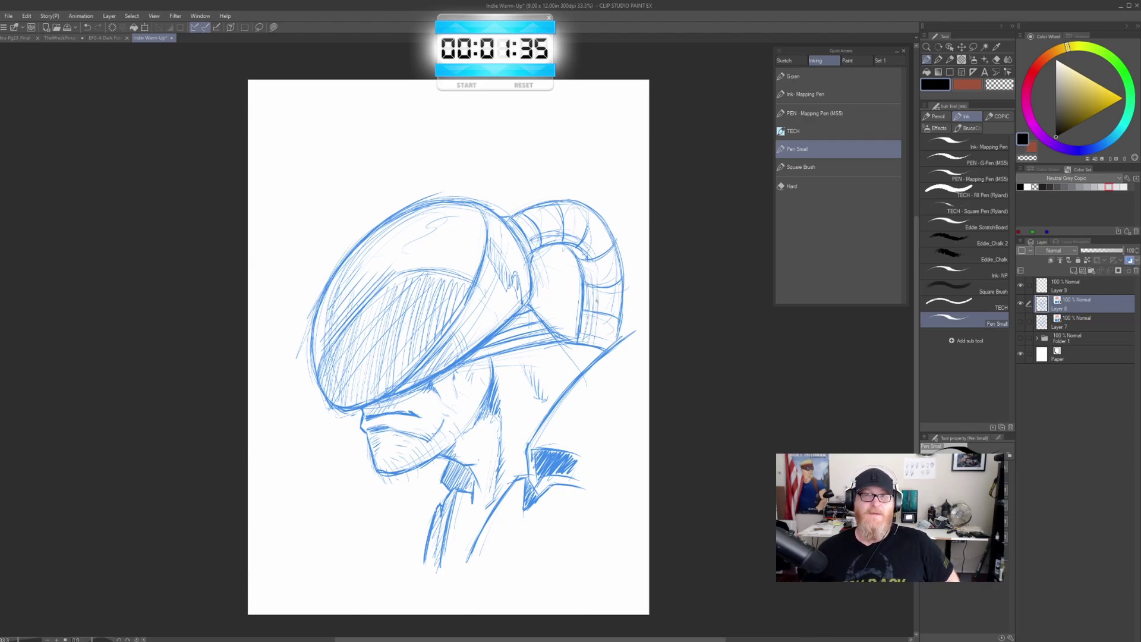
Extend the hatching on the hose's inner rib segments down to the collar and clean up its base with transparent colour
{"action": "left_click_drag", "start_coordinate": [588, 270], "coordinate": [592, 283]}
{"action": "mouse_move", "coordinate": [564, 232]}
{"action": "left_mouse_down"}
{"action": "mouse_move", "coordinate": [586, 240]}
{"action": "mouse_move", "coordinate": [552, 237]}
{"action": "left_mouse_up"}
{"action": "mouse_move", "coordinate": [595, 288]}
{"action": "left_mouse_down"}
{"action": "mouse_move", "coordinate": [596, 306]}
{"action": "mouse_move", "coordinate": [593, 291]}
{"action": "left_mouse_up"}
{"action": "left_click_drag", "start_coordinate": [593, 315], "coordinate": [595, 343]}
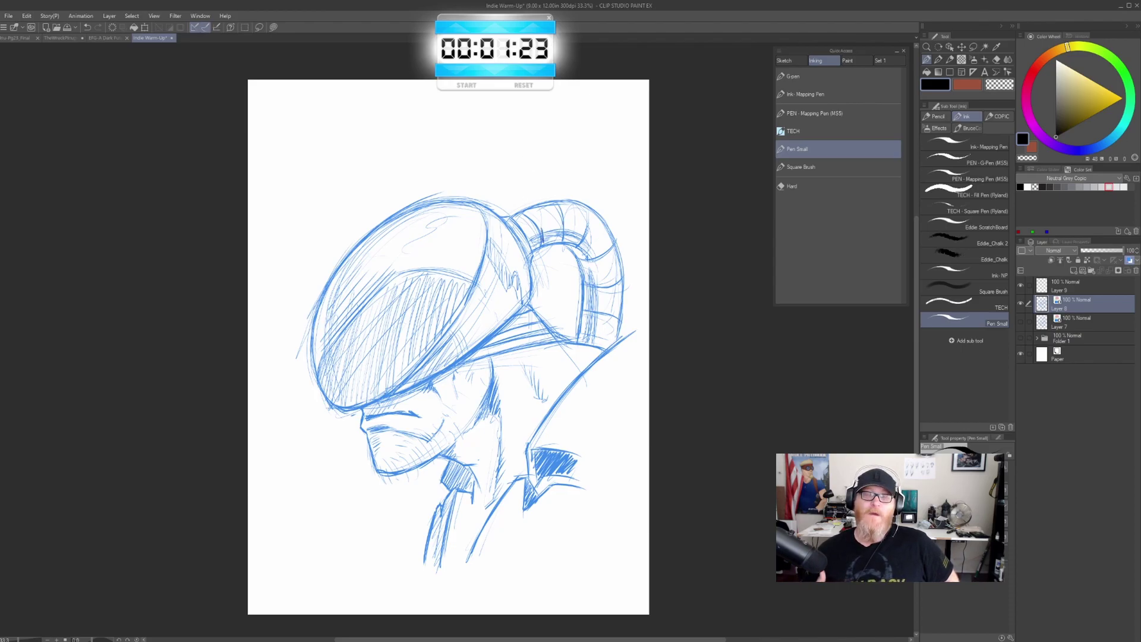
{"action": "key", "text": "c"}
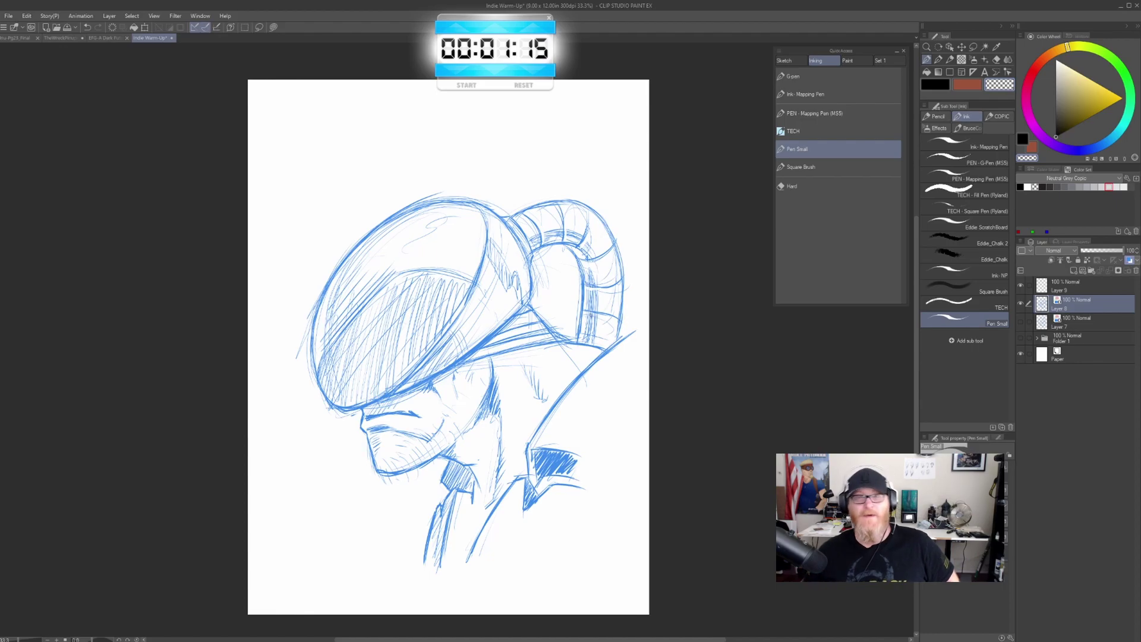
{"action": "mouse_move", "coordinate": [593, 341]}
{"action": "left_mouse_down"}
{"action": "mouse_move", "coordinate": [584, 338]}
{"action": "mouse_move", "coordinate": [595, 342]}
{"action": "left_mouse_up"}
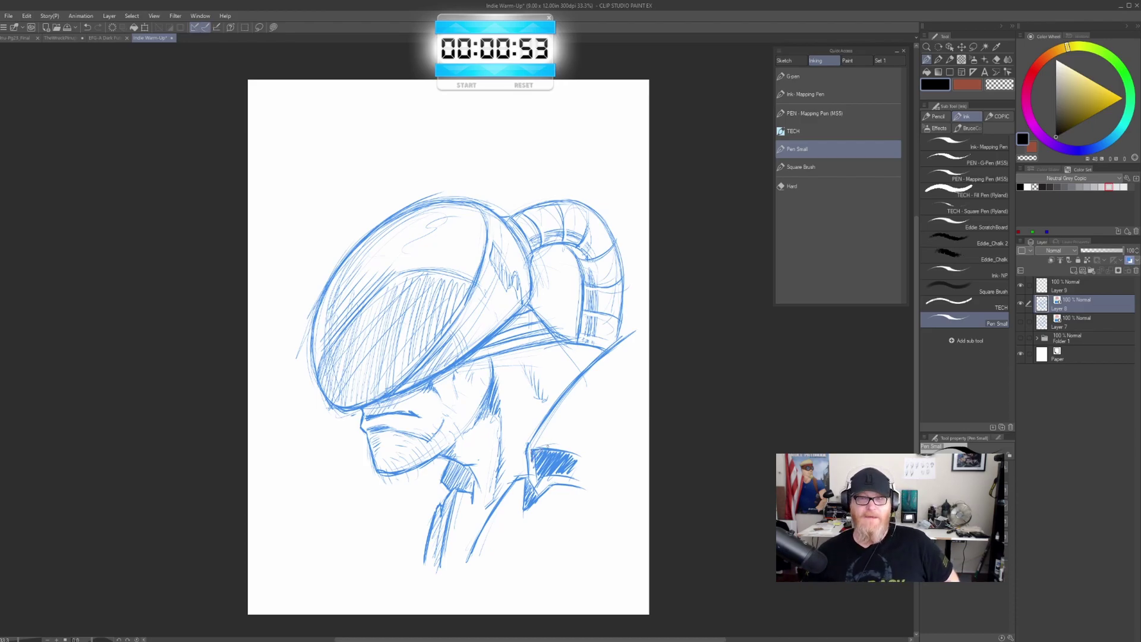
Touch up the collar with strokes along its back flap, lower front edge and long rising edge
{"action": "left_click_drag", "start_coordinate": [545, 448], "coordinate": [582, 457]}
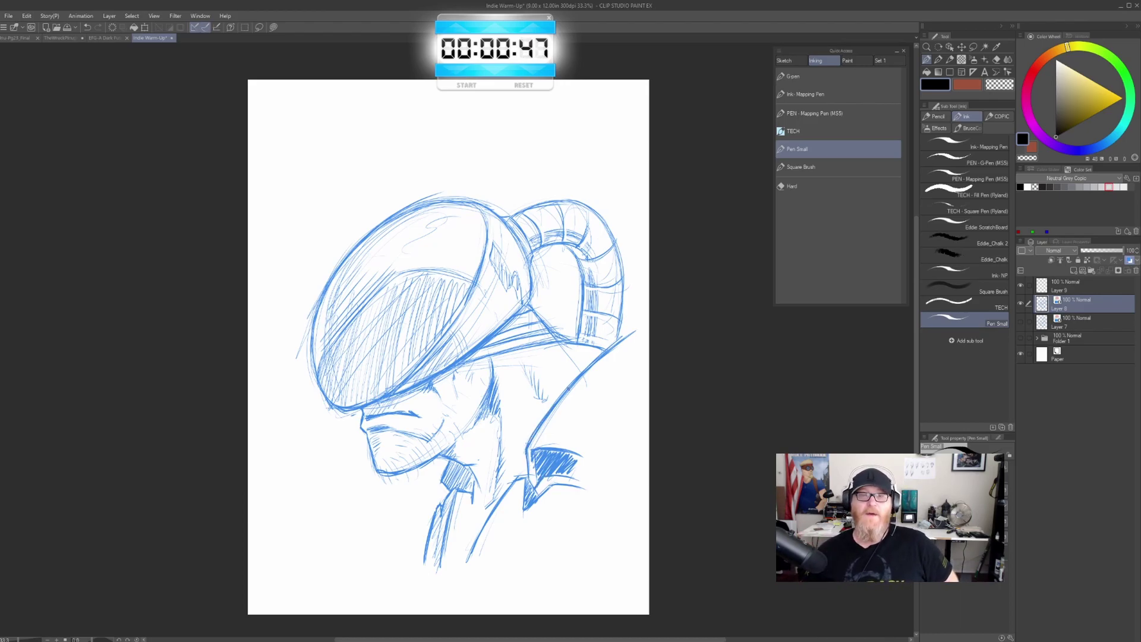
{"action": "mouse_move", "coordinate": [499, 516]}
{"action": "left_mouse_down"}
{"action": "mouse_move", "coordinate": [474, 562]}
{"action": "mouse_move", "coordinate": [484, 543]}
{"action": "left_mouse_up"}
{"action": "left_click_drag", "start_coordinate": [551, 426], "coordinate": [592, 372]}
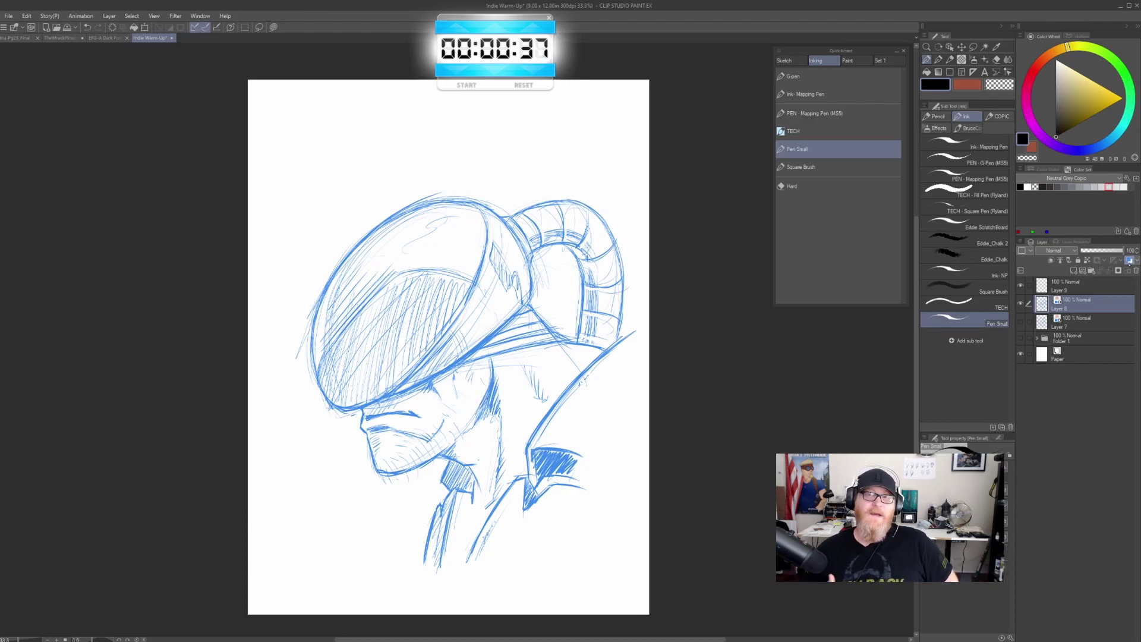
Compare the sketch in black and in blue by switching its layer colour off and on
{"action": "left_click", "coordinate": [1129, 260]}
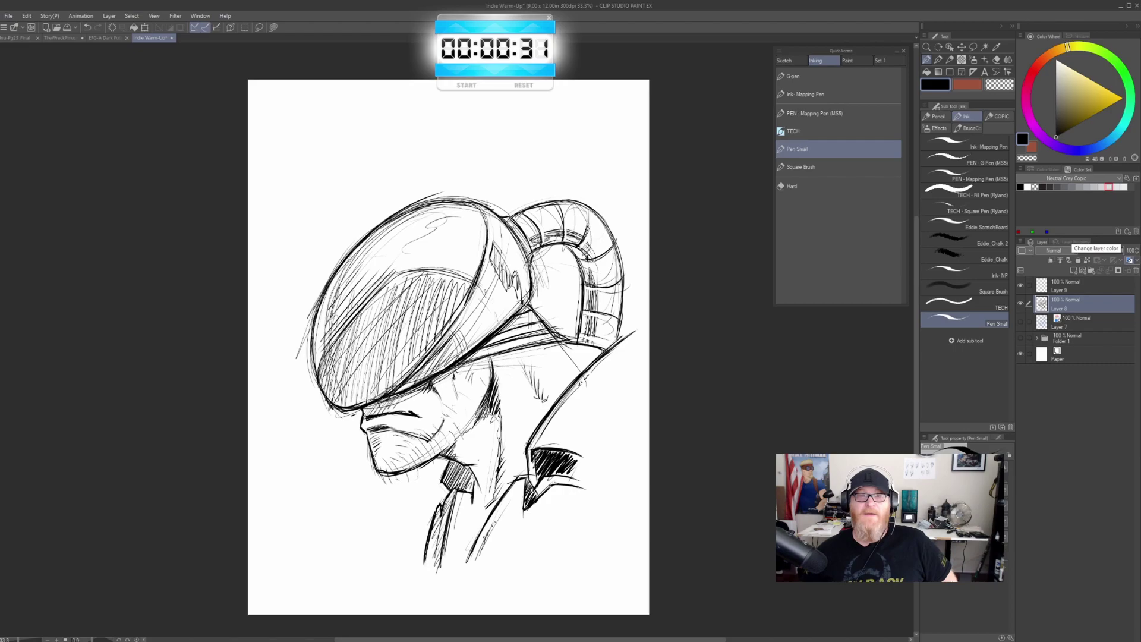
{"action": "left_click", "coordinate": [1129, 260]}
{"action": "left_click", "coordinate": [1129, 260]}
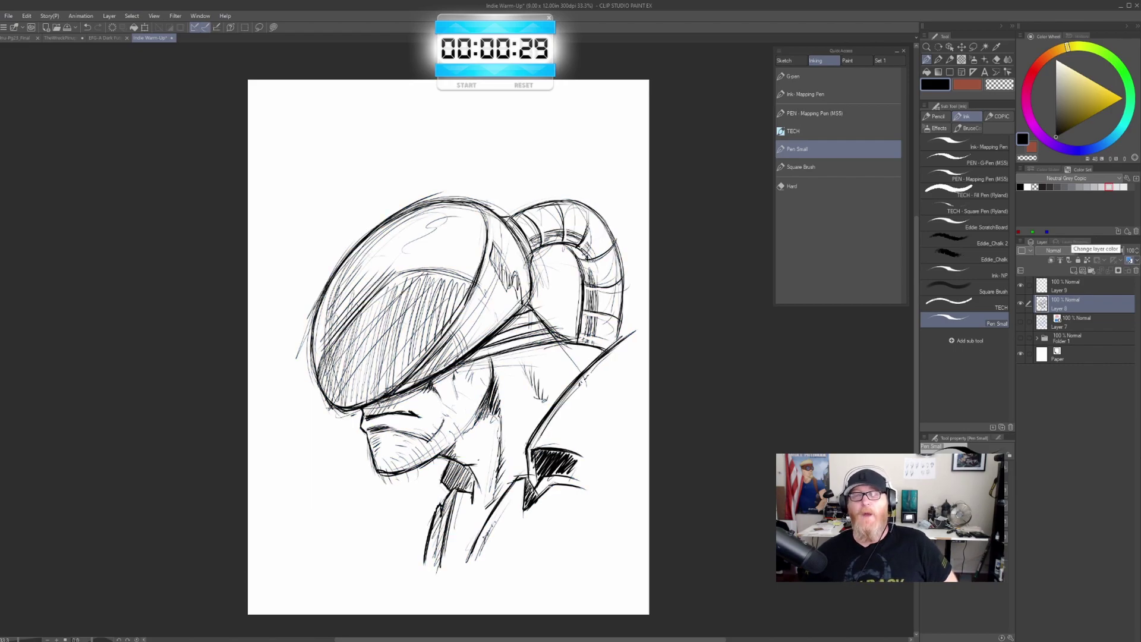
{"action": "left_click", "coordinate": [1129, 260]}
{"action": "left_click", "coordinate": [1129, 260]}
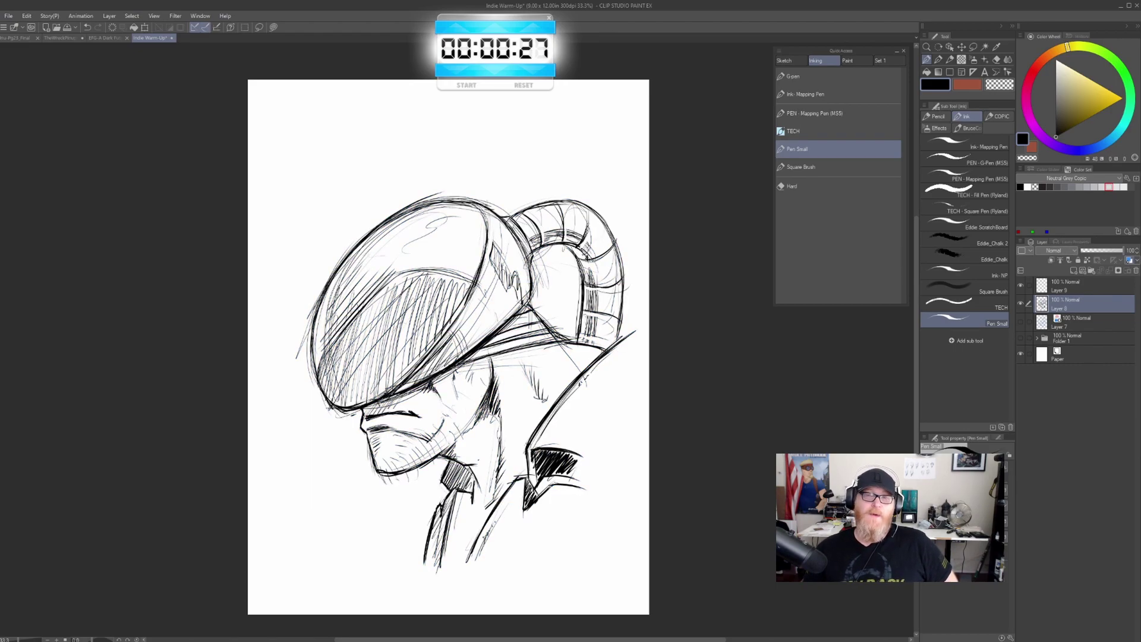
{"action": "left_click", "coordinate": [1129, 260]}
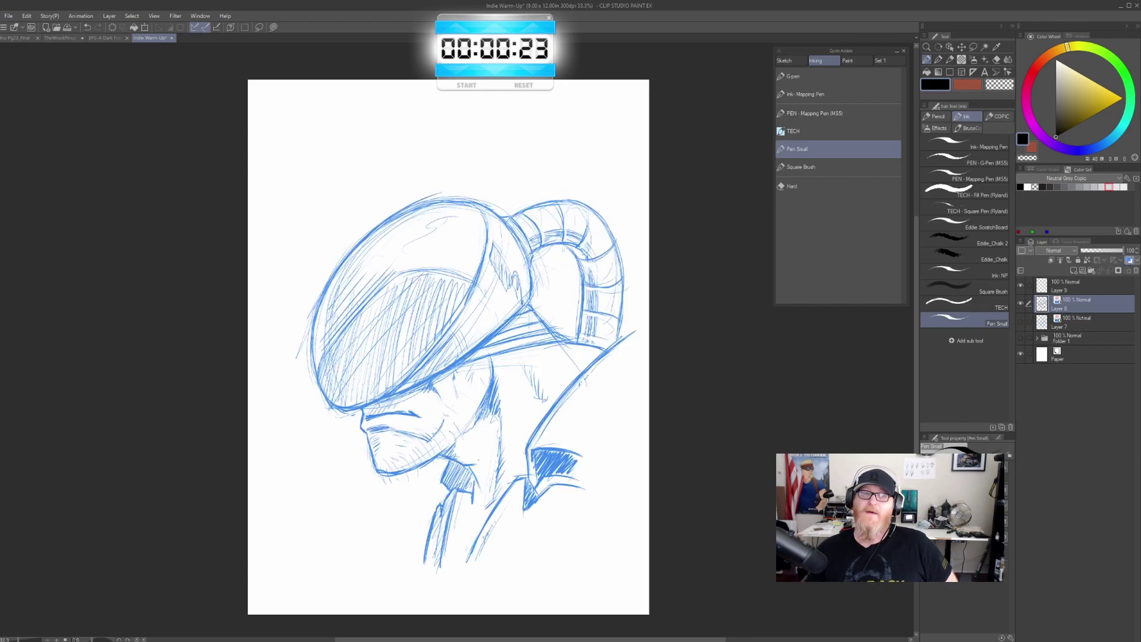
Add a new layer beneath the sketch layer, turn off the sketch's blue layer colour, and make the new layer active
{"action": "left_click", "coordinate": [1087, 321]}
{"action": "left_click", "coordinate": [1074, 270]}
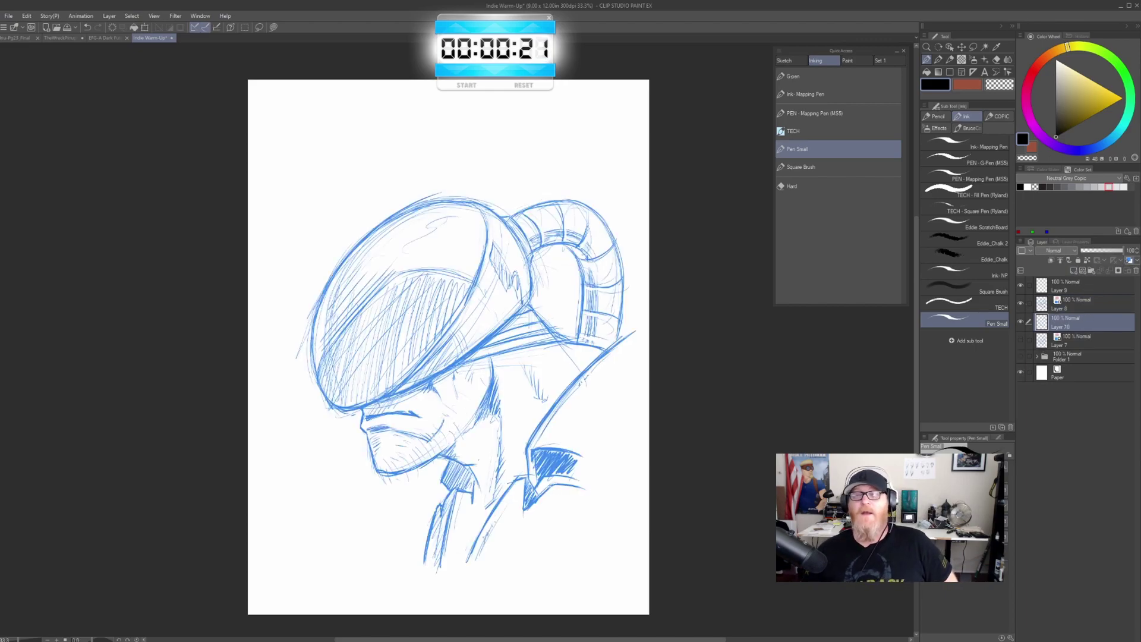
{"action": "left_click", "coordinate": [1095, 302]}
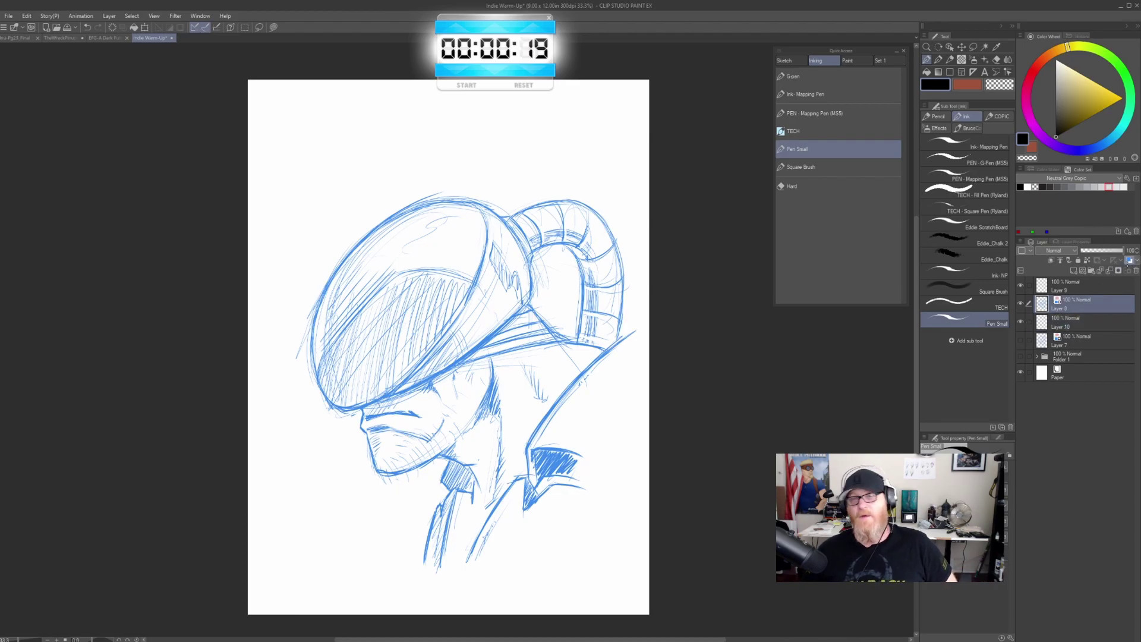
{"action": "left_click", "coordinate": [1129, 261]}
{"action": "left_click", "coordinate": [1079, 323]}
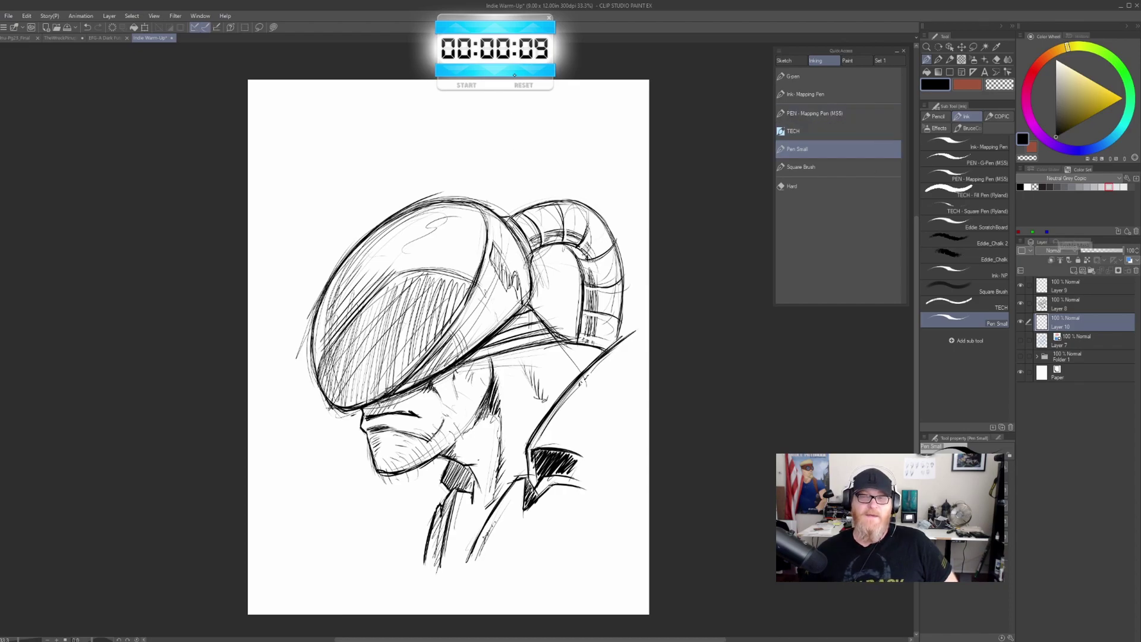
Hand-letter the title "H.I.R.O." above the helmet and underline it with one long sweeping stroke
{"action": "mouse_move", "coordinate": [339, 124]}
{"action": "left_mouse_down"}
{"action": "mouse_move", "coordinate": [331, 170]}
{"action": "mouse_move", "coordinate": [350, 157]}
{"action": "mouse_move", "coordinate": [348, 140]}
{"action": "mouse_move", "coordinate": [390, 148]}
{"action": "left_mouse_up"}
{"action": "left_click", "coordinate": [359, 152]}
{"action": "left_click", "coordinate": [374, 152]}
{"action": "mouse_move", "coordinate": [373, 113]}
{"action": "left_mouse_down"}
{"action": "mouse_move", "coordinate": [394, 103]}
{"action": "mouse_move", "coordinate": [404, 143]}
{"action": "left_mouse_up"}
{"action": "left_click_drag", "start_coordinate": [419, 102], "coordinate": [418, 106]}
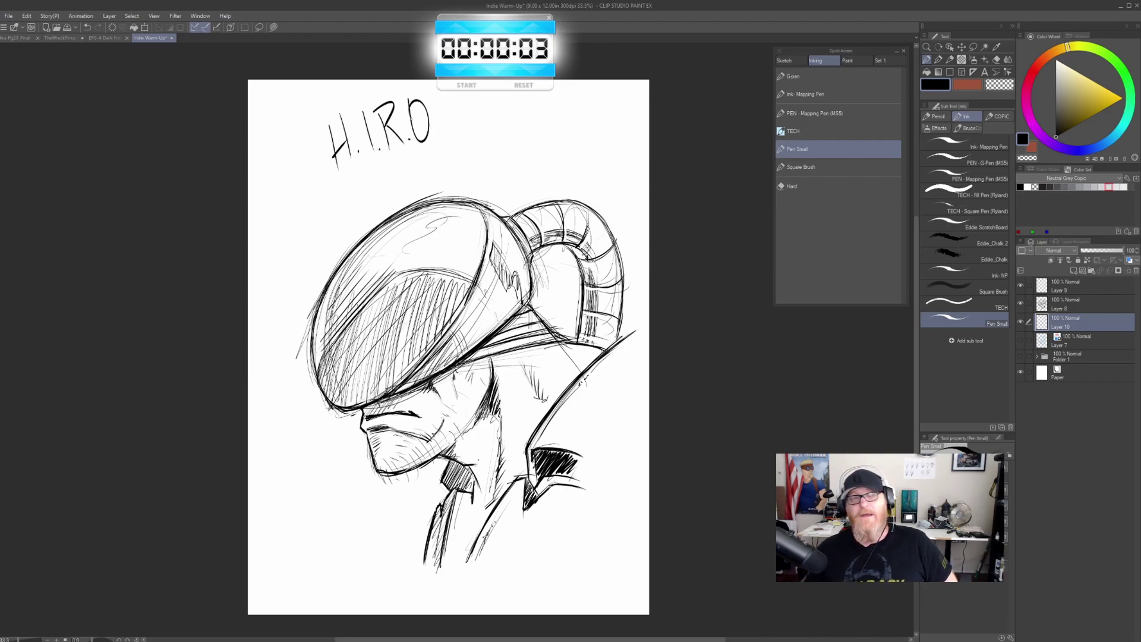
{"action": "left_click", "coordinate": [444, 127]}
{"action": "left_click_drag", "start_coordinate": [323, 198], "coordinate": [484, 135]}
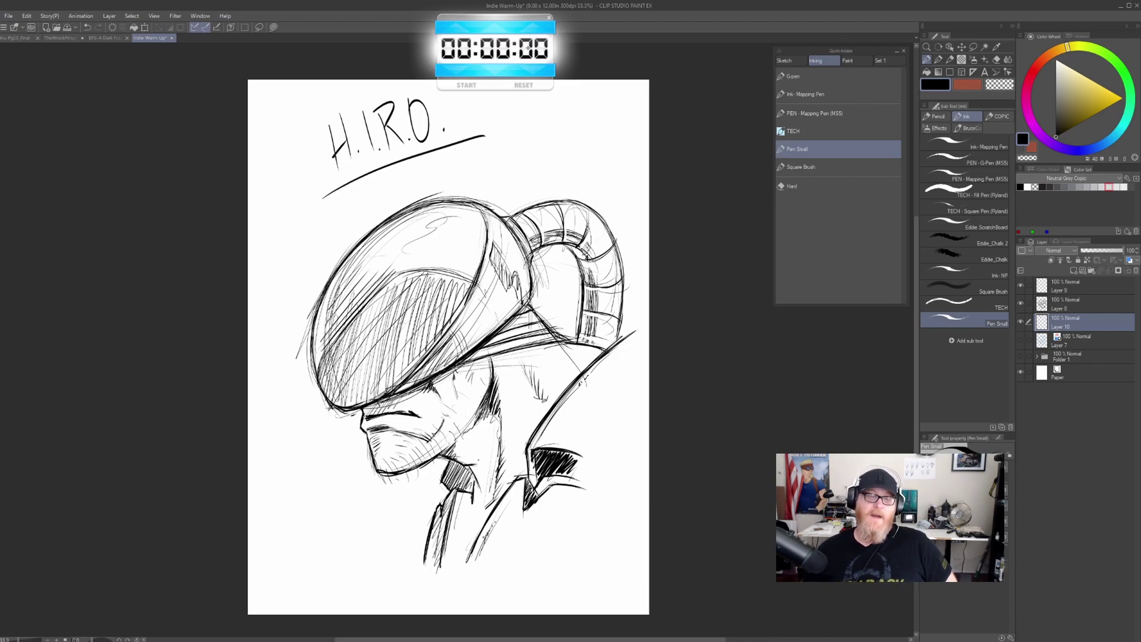
Hand-letter a small note beside the title, starting with "STICK AROUND" and continuing on the lines beneath
{"action": "left_click", "coordinate": [535, 81]}
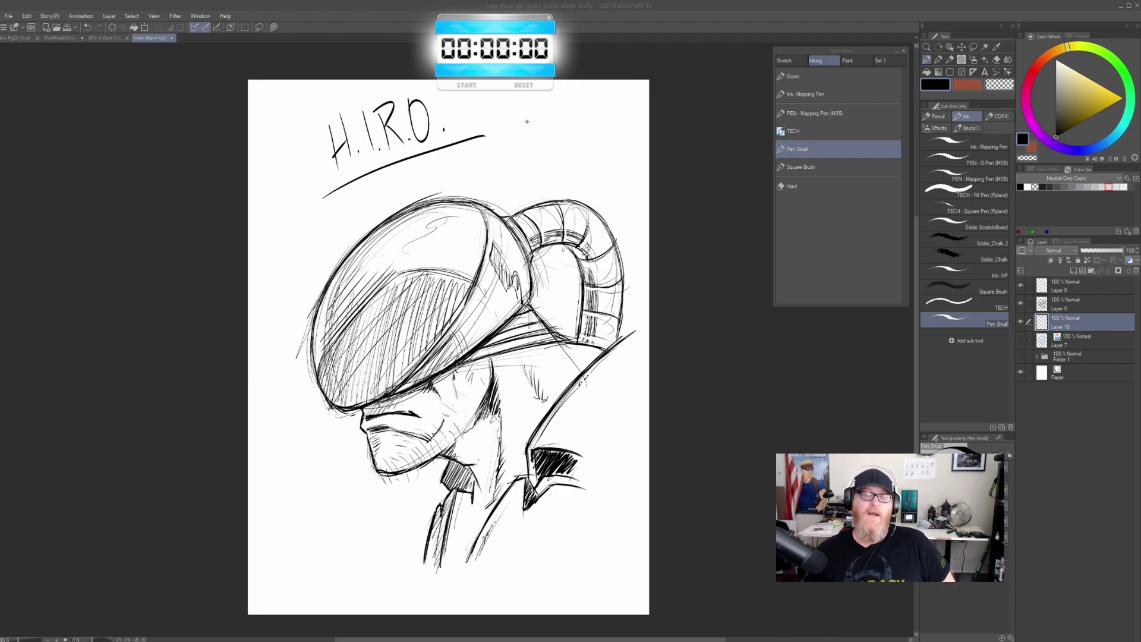
{"action": "left_click_drag", "start_coordinate": [525, 118], "coordinate": [539, 126]}
{"action": "mouse_move", "coordinate": [542, 112]}
{"action": "left_mouse_down"}
{"action": "mouse_move", "coordinate": [545, 123]}
{"action": "mouse_move", "coordinate": [582, 104]}
{"action": "left_mouse_up"}
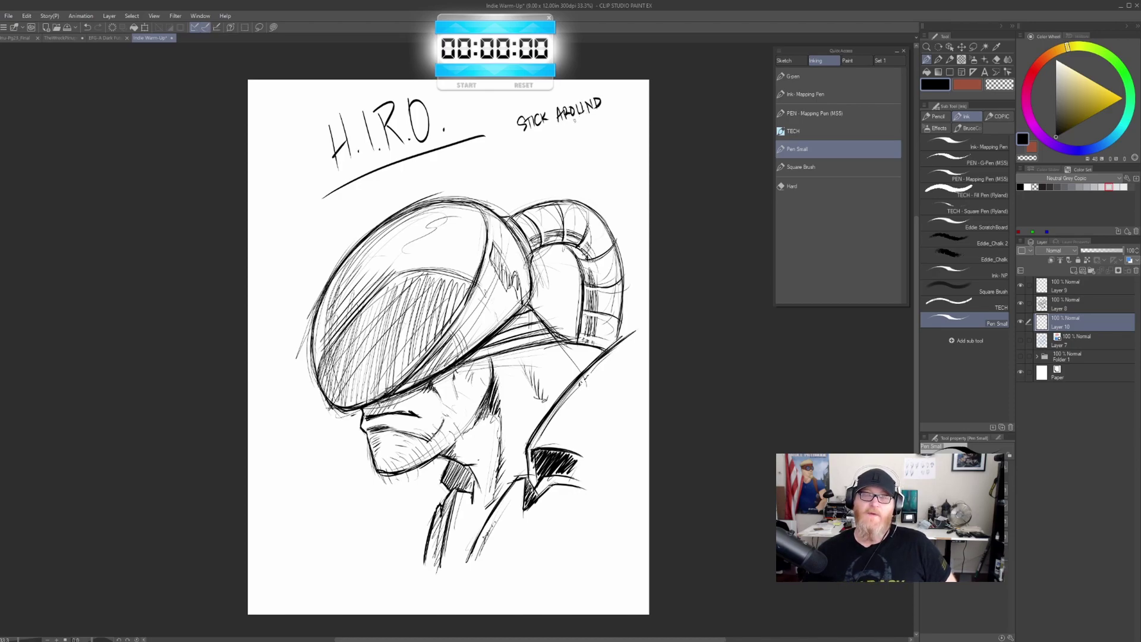
{"action": "mouse_move", "coordinate": [525, 133]}
{"action": "left_mouse_down"}
{"action": "mouse_move", "coordinate": [527, 147]}
{"action": "mouse_move", "coordinate": [555, 127]}
{"action": "mouse_move", "coordinate": [555, 137]}
{"action": "left_mouse_up"}
{"action": "left_click_drag", "start_coordinate": [558, 126], "coordinate": [560, 136]}
{"action": "mouse_move", "coordinate": [562, 127]}
{"action": "left_mouse_down"}
{"action": "mouse_move", "coordinate": [602, 132]}
{"action": "mouse_move", "coordinate": [555, 158]}
{"action": "mouse_move", "coordinate": [562, 141]}
{"action": "left_mouse_up"}
{"action": "left_click_drag", "start_coordinate": [555, 150], "coordinate": [564, 154]}
{"action": "mouse_move", "coordinate": [567, 153]}
{"action": "left_mouse_down"}
{"action": "mouse_move", "coordinate": [573, 141]}
{"action": "mouse_move", "coordinate": [571, 152]}
{"action": "left_mouse_up"}
{"action": "left_click_drag", "start_coordinate": [575, 141], "coordinate": [577, 148]}
{"action": "left_click_drag", "start_coordinate": [584, 139], "coordinate": [589, 148]}
{"action": "left_click_drag", "start_coordinate": [584, 144], "coordinate": [590, 142]}
{"action": "left_click", "coordinate": [595, 144]}
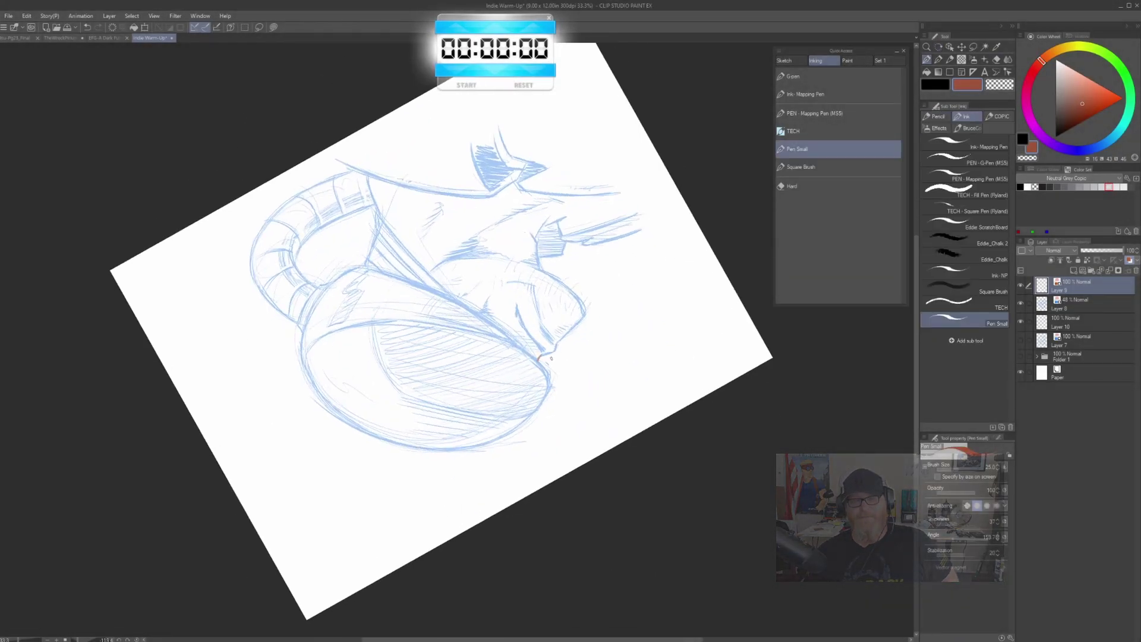
Draw the refined red profile from nose to chin and jaw, plus the neck line with shading behind the jaw
{"action": "left_click_drag", "start_coordinate": [555, 351], "coordinate": [557, 344]}
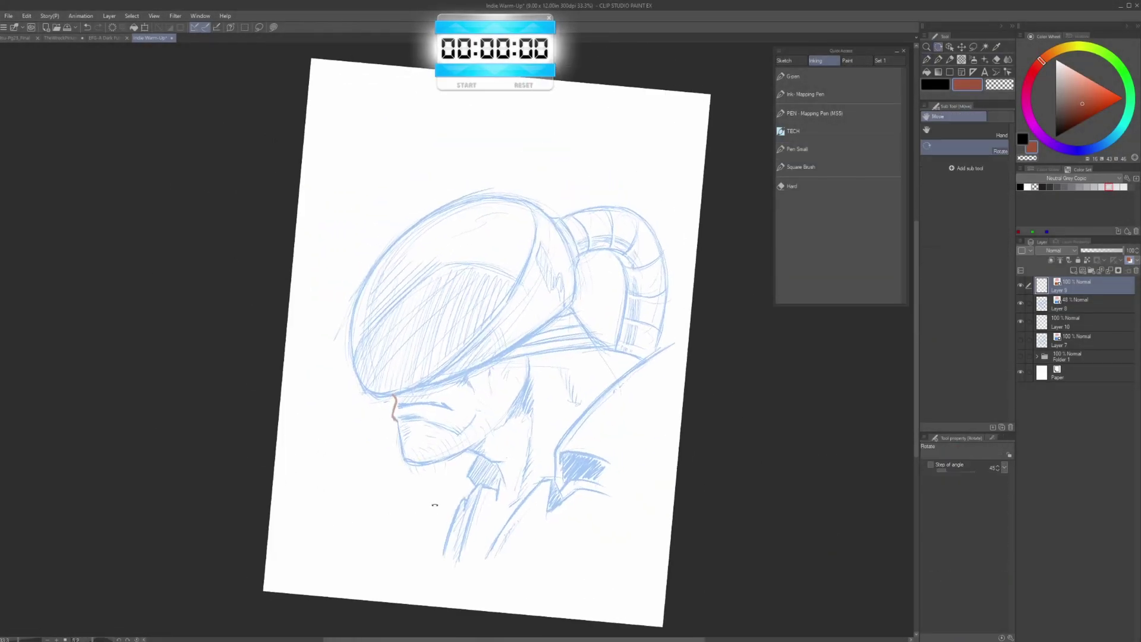
{"action": "left_click_drag", "start_coordinate": [397, 423], "coordinate": [403, 453]}
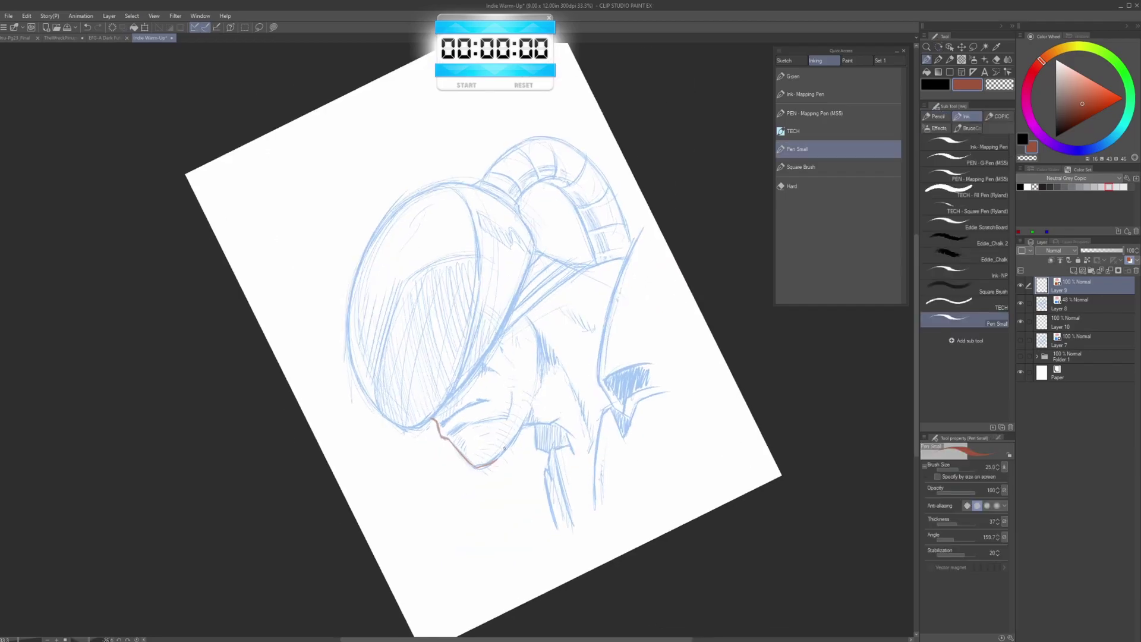
{"action": "left_click_drag", "start_coordinate": [497, 460], "coordinate": [527, 417]}
{"action": "mouse_move", "coordinate": [526, 317]}
{"action": "left_mouse_down"}
{"action": "mouse_move", "coordinate": [539, 361]}
{"action": "mouse_move", "coordinate": [542, 335]}
{"action": "mouse_move", "coordinate": [587, 411]}
{"action": "left_mouse_up"}
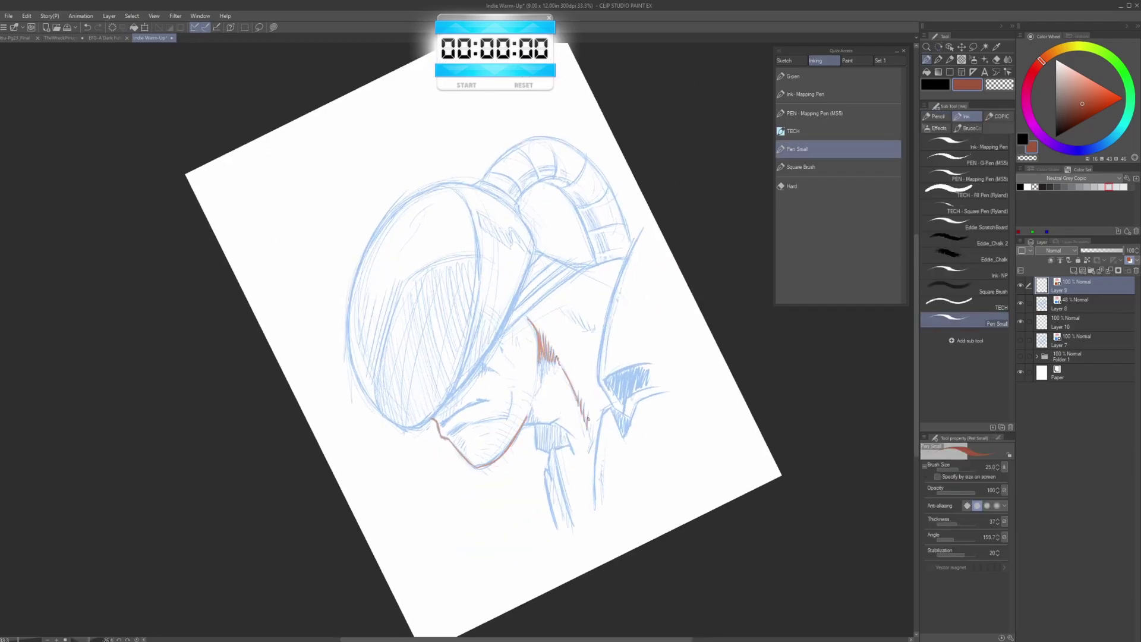
{"action": "left_click_drag", "start_coordinate": [543, 370], "coordinate": [539, 350]}
Draw the jaw's underside, mouth creases and front collar edges in red over the faded blue sketch
{"action": "left_click_drag", "start_coordinate": [508, 467], "coordinate": [578, 408]}
{"action": "mouse_move", "coordinate": [509, 416]}
{"action": "left_mouse_down"}
{"action": "mouse_move", "coordinate": [528, 384]}
{"action": "mouse_move", "coordinate": [508, 355]}
{"action": "mouse_move", "coordinate": [496, 418]}
{"action": "mouse_move", "coordinate": [506, 382]}
{"action": "mouse_move", "coordinate": [536, 359]}
{"action": "mouse_move", "coordinate": [561, 442]}
{"action": "mouse_move", "coordinate": [448, 437]}
{"action": "left_mouse_up"}
{"action": "left_click_drag", "start_coordinate": [455, 449], "coordinate": [486, 487]}
{"action": "mouse_move", "coordinate": [416, 553]}
{"action": "left_mouse_down"}
{"action": "mouse_move", "coordinate": [443, 500]}
{"action": "mouse_move", "coordinate": [477, 492]}
{"action": "left_mouse_up"}
{"action": "left_click_drag", "start_coordinate": [443, 531], "coordinate": [467, 487]}
{"action": "left_click_drag", "start_coordinate": [432, 558], "coordinate": [455, 503]}
{"action": "mouse_move", "coordinate": [461, 551]}
{"action": "left_mouse_down"}
{"action": "mouse_move", "coordinate": [527, 487]}
{"action": "mouse_move", "coordinate": [607, 479]}
{"action": "mouse_move", "coordinate": [526, 358]}
{"action": "left_mouse_up"}
{"action": "key", "text": "ctrl+z"}
{"action": "mouse_move", "coordinate": [459, 396]}
{"action": "left_mouse_down"}
{"action": "mouse_move", "coordinate": [446, 452]}
{"action": "mouse_move", "coordinate": [479, 406]}
{"action": "mouse_move", "coordinate": [511, 411]}
{"action": "left_mouse_up"}
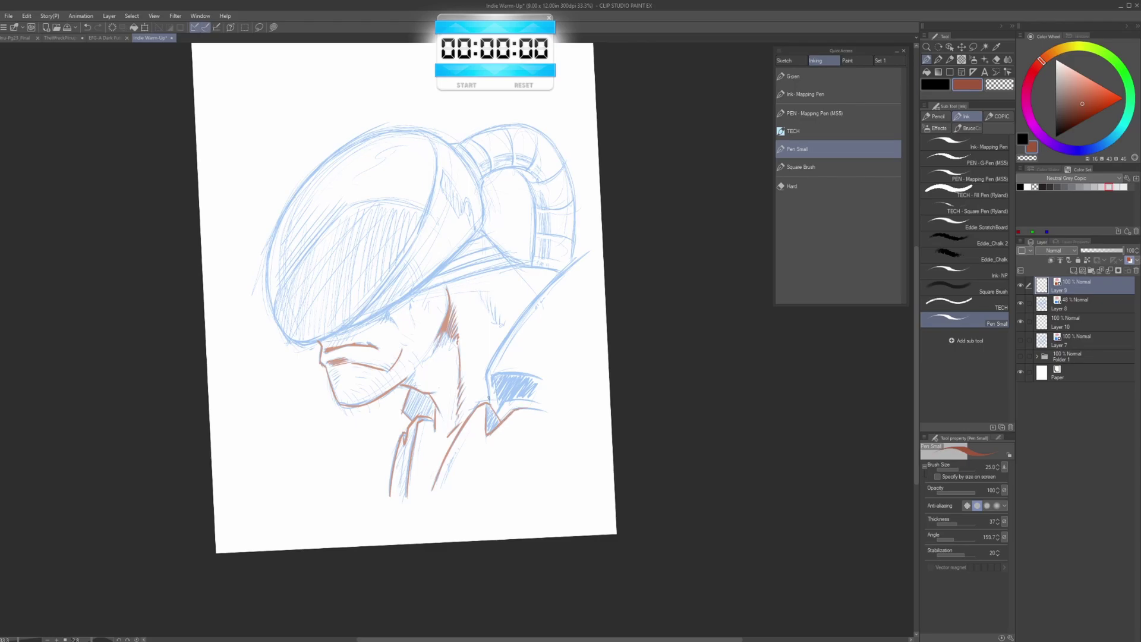
Draw the back collar's long curved edge, the bands running from it to the helmet, and the neck hatching in red
{"action": "mouse_move", "coordinate": [488, 370]}
{"action": "left_mouse_down"}
{"action": "mouse_move", "coordinate": [531, 305]}
{"action": "mouse_move", "coordinate": [587, 254]}
{"action": "left_mouse_up"}
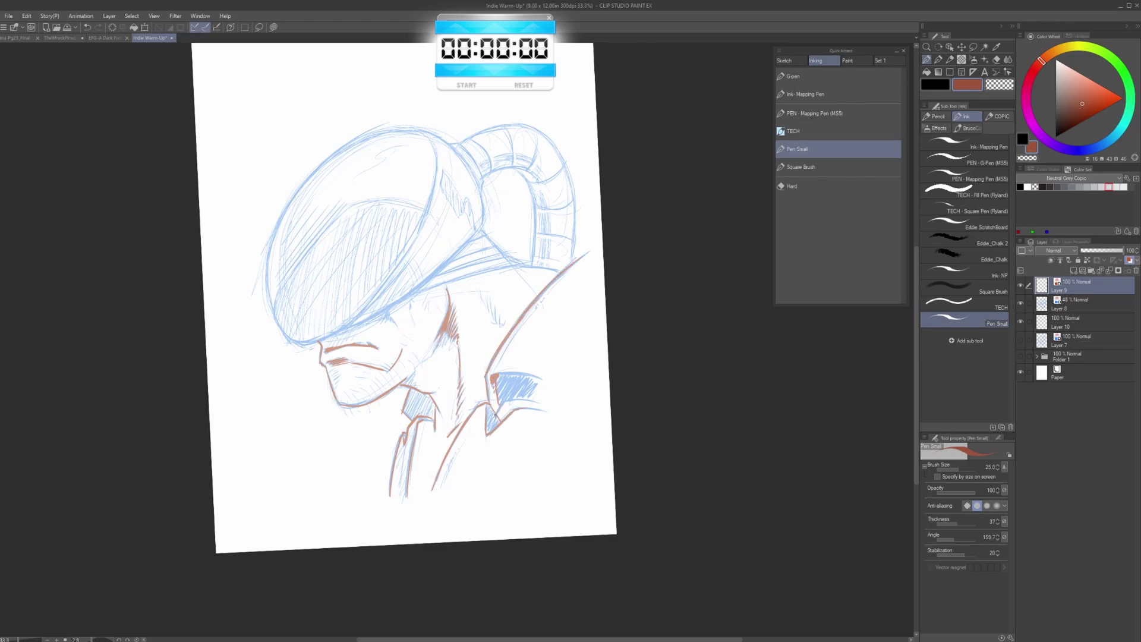
{"action": "left_click_drag", "start_coordinate": [496, 414], "coordinate": [627, 326]}
{"action": "mouse_move", "coordinate": [525, 299]}
{"action": "left_mouse_down"}
{"action": "mouse_move", "coordinate": [528, 396]}
{"action": "mouse_move", "coordinate": [514, 363]}
{"action": "mouse_move", "coordinate": [575, 369]}
{"action": "left_mouse_up"}
{"action": "mouse_move", "coordinate": [404, 348]}
{"action": "left_mouse_down"}
{"action": "mouse_move", "coordinate": [413, 321]}
{"action": "mouse_move", "coordinate": [401, 361]}
{"action": "left_mouse_up"}
{"action": "left_click_drag", "start_coordinate": [563, 369], "coordinate": [510, 436]}
{"action": "left_click_drag", "start_coordinate": [487, 404], "coordinate": [635, 466]}
{"action": "mouse_move", "coordinate": [473, 460]}
{"action": "left_mouse_down"}
{"action": "mouse_move", "coordinate": [552, 371]}
{"action": "mouse_move", "coordinate": [446, 382]}
{"action": "mouse_move", "coordinate": [527, 397]}
{"action": "left_mouse_up"}
{"action": "left_click_drag", "start_coordinate": [524, 435], "coordinate": [546, 452]}
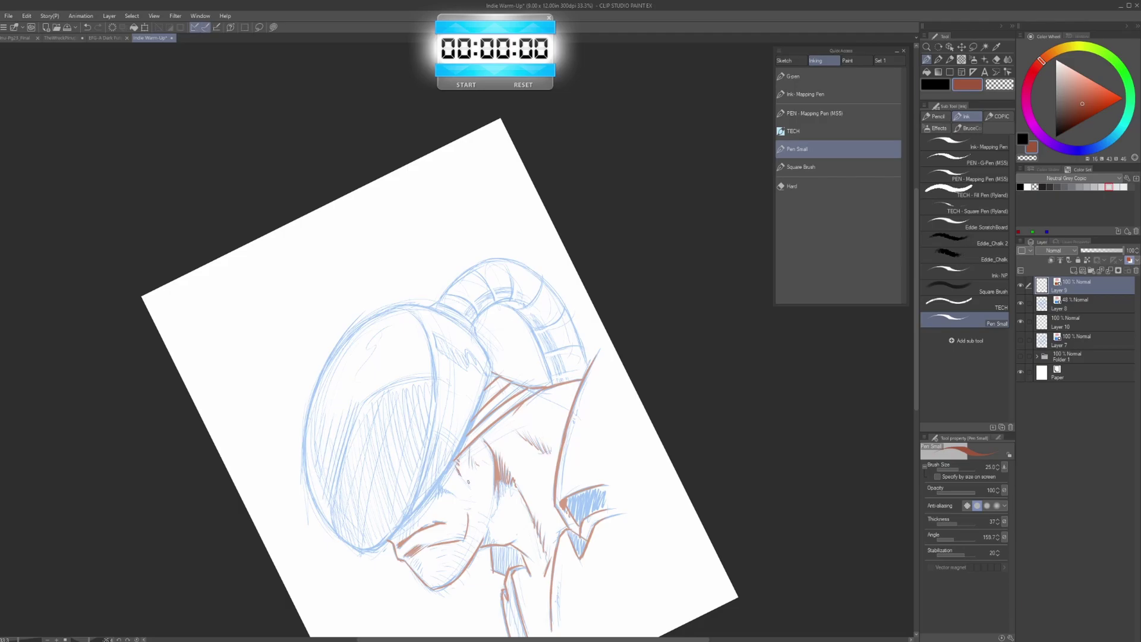
Outline the helmet's lower rim and the front of its dome in red, erasing overshoot with transparent colour
{"action": "left_click_drag", "start_coordinate": [430, 497], "coordinate": [440, 488]}
{"action": "left_click_drag", "start_coordinate": [468, 412], "coordinate": [526, 353]}
{"action": "mouse_move", "coordinate": [393, 307]}
{"action": "left_mouse_down"}
{"action": "mouse_move", "coordinate": [372, 368]}
{"action": "mouse_move", "coordinate": [377, 408]}
{"action": "mouse_move", "coordinate": [423, 471]}
{"action": "mouse_move", "coordinate": [469, 452]}
{"action": "left_mouse_up"}
{"action": "left_click_drag", "start_coordinate": [379, 332], "coordinate": [443, 242]}
{"action": "mouse_move", "coordinate": [443, 241]}
{"action": "left_mouse_down"}
{"action": "mouse_move", "coordinate": [360, 313]}
{"action": "mouse_move", "coordinate": [376, 282]}
{"action": "left_mouse_up"}
{"action": "key", "text": "c"}
{"action": "mouse_move", "coordinate": [377, 281]}
{"action": "left_mouse_down"}
{"action": "mouse_move", "coordinate": [415, 332]}
{"action": "mouse_move", "coordinate": [417, 320]}
{"action": "left_mouse_up"}
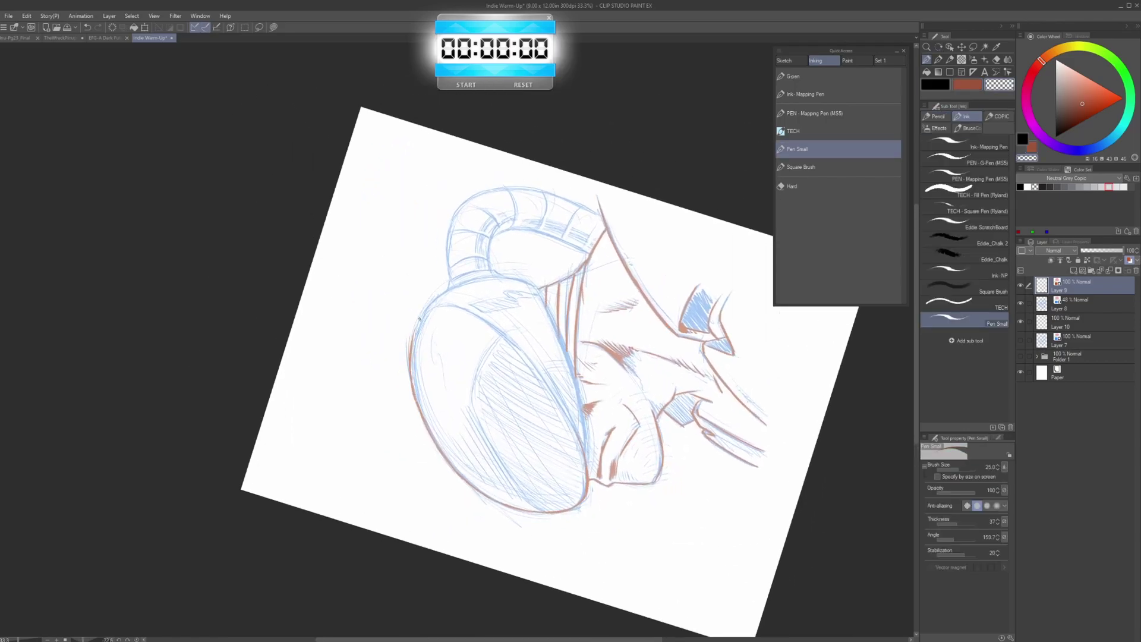
{"action": "key", "text": "c"}
{"action": "mouse_move", "coordinate": [413, 392]}
{"action": "left_mouse_down"}
{"action": "mouse_move", "coordinate": [422, 301]}
{"action": "mouse_move", "coordinate": [412, 342]}
{"action": "left_mouse_up"}
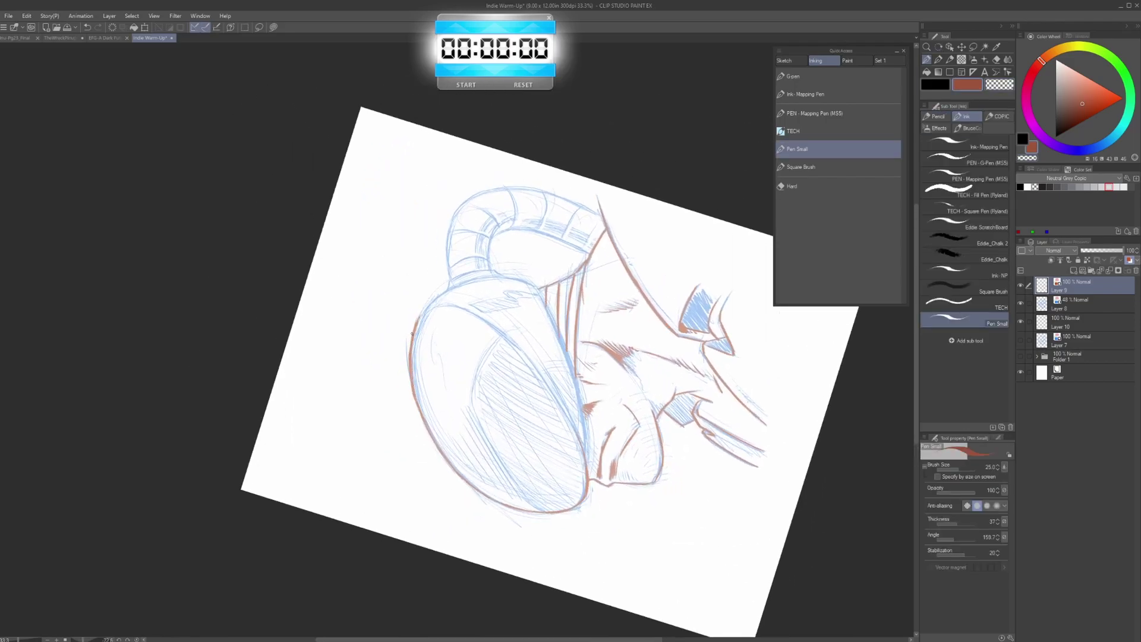
Continue the red helmet outline over the crown, front rim and rear edge, cleaning up lines with transparent colour
{"action": "left_click_drag", "start_coordinate": [432, 301], "coordinate": [460, 286]}
{"action": "key", "text": "r"}
{"action": "left_click_drag", "start_coordinate": [512, 267], "coordinate": [494, 467]}
{"action": "left_click_drag", "start_coordinate": [448, 430], "coordinate": [489, 363]}
{"action": "left_click_drag", "start_coordinate": [470, 415], "coordinate": [488, 360]}
{"action": "mouse_move", "coordinate": [580, 318]}
{"action": "left_mouse_down"}
{"action": "mouse_move", "coordinate": [382, 449]}
{"action": "mouse_move", "coordinate": [495, 452]}
{"action": "mouse_move", "coordinate": [457, 467]}
{"action": "mouse_move", "coordinate": [450, 453]}
{"action": "mouse_move", "coordinate": [484, 357]}
{"action": "mouse_move", "coordinate": [462, 398]}
{"action": "mouse_move", "coordinate": [548, 281]}
{"action": "left_mouse_up"}
{"action": "key", "text": "c"}
{"action": "left_click_drag", "start_coordinate": [479, 368], "coordinate": [550, 283]}
{"action": "left_click_drag", "start_coordinate": [499, 449], "coordinate": [543, 426]}
{"action": "key", "text": "c"}
{"action": "left_click_drag", "start_coordinate": [430, 443], "coordinate": [475, 322]}
{"action": "left_click_drag", "start_coordinate": [452, 359], "coordinate": [507, 267]}
{"action": "left_click_drag", "start_coordinate": [489, 293], "coordinate": [509, 267]}
Draw the outer and inner arcs of the hose looping from the helmet's back to the collar in red
{"action": "key", "text": "r"}
{"action": "mouse_move", "coordinate": [416, 457]}
{"action": "left_mouse_down"}
{"action": "mouse_move", "coordinate": [606, 377]}
{"action": "mouse_move", "coordinate": [562, 250]}
{"action": "mouse_move", "coordinate": [528, 222]}
{"action": "left_mouse_up"}
{"action": "mouse_move", "coordinate": [387, 212]}
{"action": "left_mouse_down"}
{"action": "mouse_move", "coordinate": [506, 419]}
{"action": "mouse_move", "coordinate": [534, 373]}
{"action": "left_mouse_up"}
{"action": "mouse_move", "coordinate": [463, 422]}
{"action": "left_mouse_down"}
{"action": "mouse_move", "coordinate": [466, 391]}
{"action": "mouse_move", "coordinate": [506, 344]}
{"action": "left_mouse_up"}
{"action": "key", "text": "r"}
{"action": "mouse_move", "coordinate": [552, 487]}
{"action": "left_mouse_down"}
{"action": "mouse_move", "coordinate": [572, 471]}
{"action": "mouse_move", "coordinate": [621, 282]}
{"action": "left_mouse_up"}
{"action": "mouse_move", "coordinate": [520, 269]}
{"action": "left_mouse_down"}
{"action": "mouse_move", "coordinate": [515, 447]}
{"action": "mouse_move", "coordinate": [565, 392]}
{"action": "left_mouse_up"}
{"action": "mouse_move", "coordinate": [470, 482]}
{"action": "left_mouse_down"}
{"action": "mouse_move", "coordinate": [479, 426]}
{"action": "mouse_move", "coordinate": [538, 368]}
{"action": "left_mouse_up"}
{"action": "key", "text": "r"}
{"action": "mouse_move", "coordinate": [594, 250]}
{"action": "left_mouse_down"}
{"action": "mouse_move", "coordinate": [583, 444]}
{"action": "mouse_move", "coordinate": [437, 502]}
{"action": "mouse_move", "coordinate": [611, 439]}
{"action": "left_mouse_up"}
{"action": "left_click", "coordinate": [604, 23]}
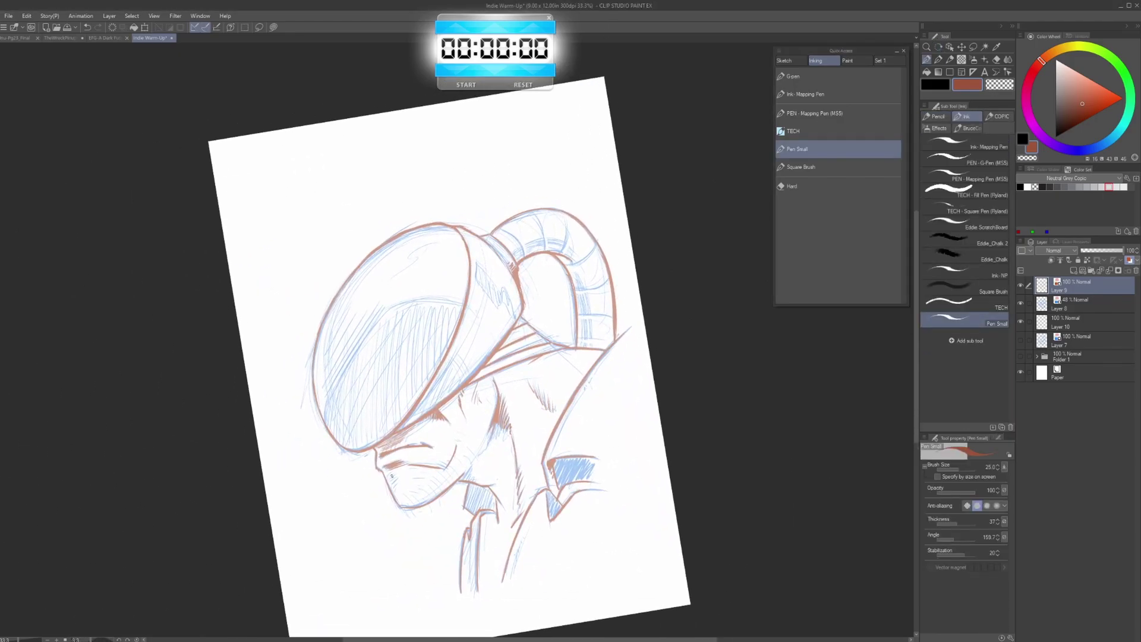
Add short red hatching strokes around the mouth and along the chin and jaw
{"action": "left_click_drag", "start_coordinate": [389, 473], "coordinate": [394, 482]}
{"action": "left_click_drag", "start_coordinate": [392, 474], "coordinate": [396, 493]}
{"action": "left_click_drag", "start_coordinate": [472, 465], "coordinate": [462, 480]}
{"action": "mouse_move", "coordinate": [474, 466]}
{"action": "left_mouse_down"}
{"action": "mouse_move", "coordinate": [468, 482]}
{"action": "mouse_move", "coordinate": [356, 420]}
{"action": "left_mouse_up"}
{"action": "left_click_drag", "start_coordinate": [355, 420], "coordinate": [401, 476]}
Draw the curved upper edge of the visor panel and hatch the helmet's front surface above it
{"action": "left_click_drag", "start_coordinate": [508, 512], "coordinate": [624, 335]}
{"action": "mouse_move", "coordinate": [446, 432]}
{"action": "left_mouse_down"}
{"action": "mouse_move", "coordinate": [464, 486]}
{"action": "mouse_move", "coordinate": [456, 414]}
{"action": "mouse_move", "coordinate": [466, 370]}
{"action": "mouse_move", "coordinate": [527, 331]}
{"action": "left_mouse_up"}
{"action": "mouse_move", "coordinate": [455, 410]}
{"action": "left_mouse_down"}
{"action": "mouse_move", "coordinate": [453, 468]}
{"action": "mouse_move", "coordinate": [451, 380]}
{"action": "left_mouse_up"}
{"action": "left_click_drag", "start_coordinate": [447, 398], "coordinate": [438, 462]}
{"action": "left_click_drag", "start_coordinate": [433, 392], "coordinate": [428, 453]}
{"action": "left_click_drag", "start_coordinate": [428, 380], "coordinate": [422, 428]}
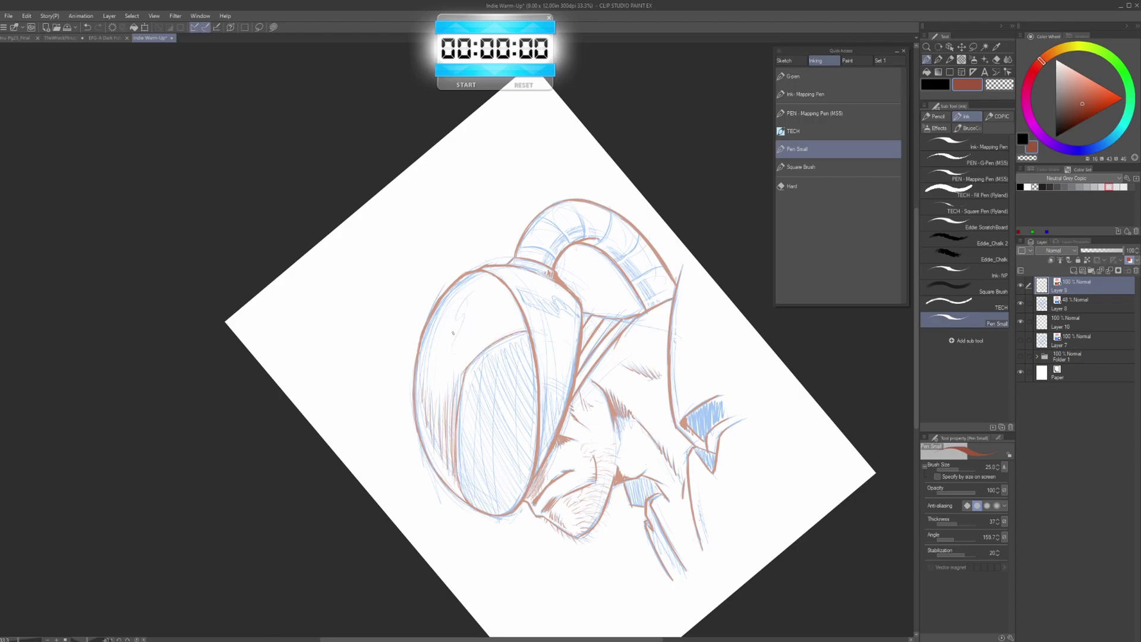
Draw the jagged marking on the helmet's side and the curved rib lines across the hose in red
{"action": "left_click_drag", "start_coordinate": [627, 351], "coordinate": [561, 476]}
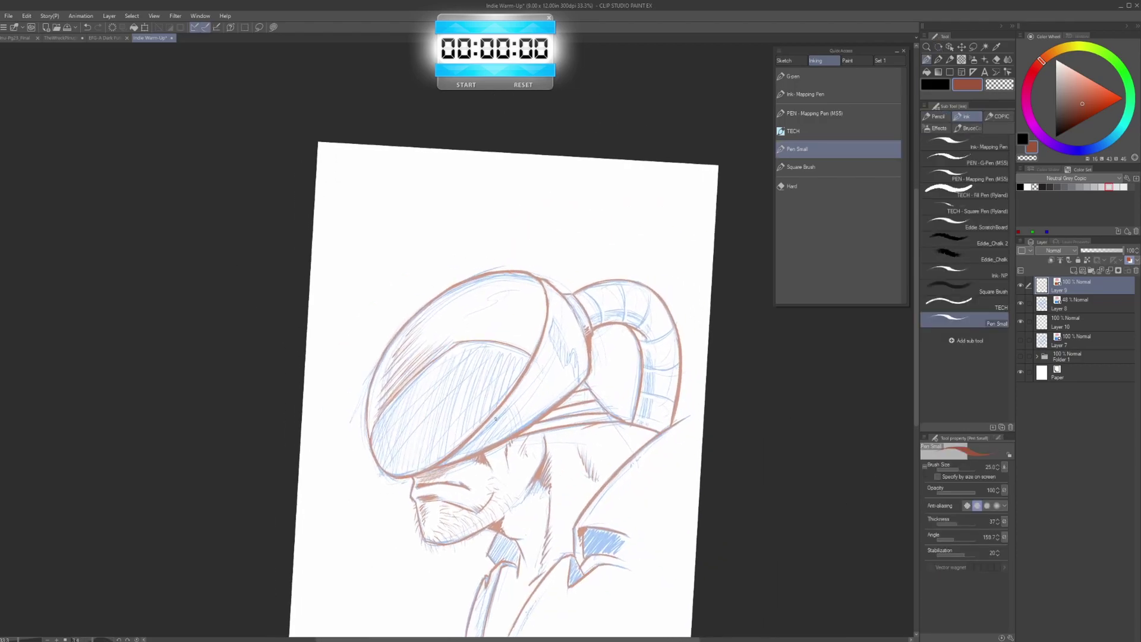
{"action": "left_click_drag", "start_coordinate": [547, 335], "coordinate": [574, 386]}
{"action": "left_click_drag", "start_coordinate": [582, 290], "coordinate": [602, 323]}
{"action": "left_click_drag", "start_coordinate": [617, 282], "coordinate": [625, 323]}
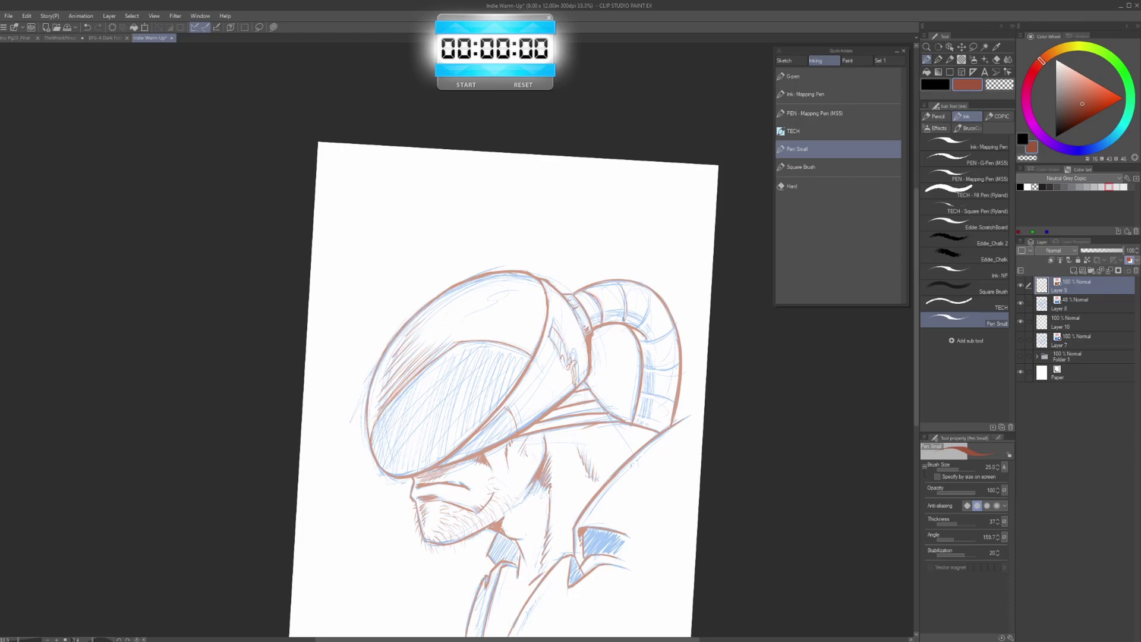
{"action": "mouse_move", "coordinate": [567, 412]}
{"action": "left_mouse_down"}
{"action": "mouse_move", "coordinate": [473, 451]}
{"action": "mouse_move", "coordinate": [602, 523]}
{"action": "left_mouse_up"}
{"action": "mouse_move", "coordinate": [437, 436]}
{"action": "left_mouse_down"}
{"action": "mouse_move", "coordinate": [424, 467]}
{"action": "mouse_move", "coordinate": [557, 418]}
{"action": "mouse_move", "coordinate": [516, 419]}
{"action": "left_mouse_up"}
{"action": "left_click_drag", "start_coordinate": [494, 377], "coordinate": [483, 410]}
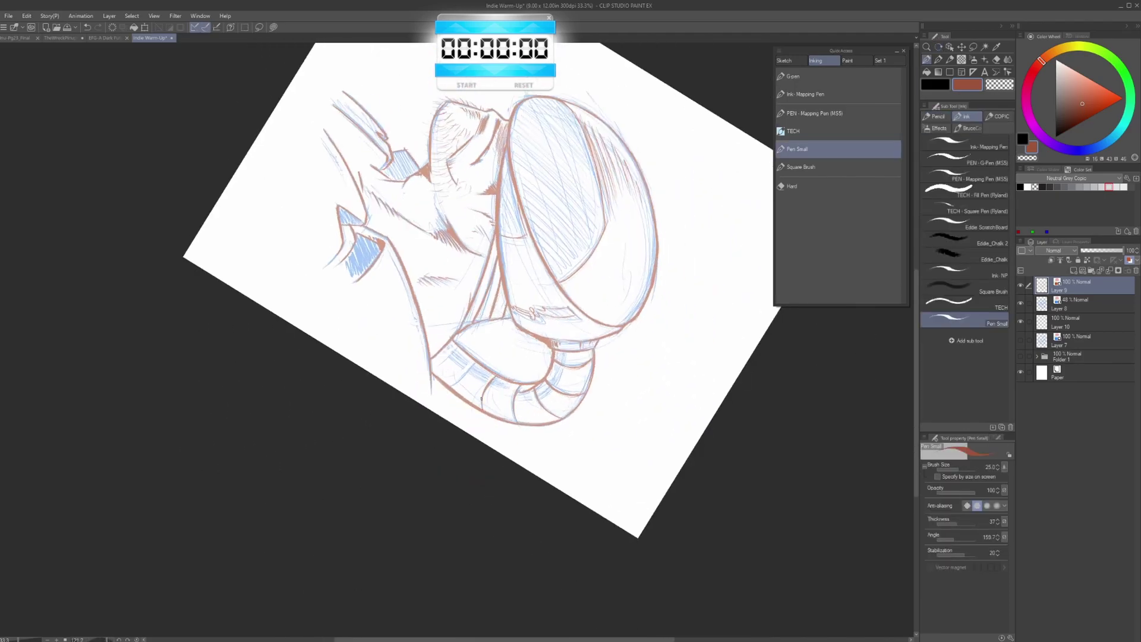
Hatch red shading blocks along the hose's inner side, one rib segment after another
{"action": "key", "text": "r"}
{"action": "left_click_drag", "start_coordinate": [522, 461], "coordinate": [524, 301]}
{"action": "mouse_move", "coordinate": [348, 361]}
{"action": "left_mouse_down"}
{"action": "mouse_move", "coordinate": [424, 410]}
{"action": "mouse_move", "coordinate": [429, 393]}
{"action": "left_mouse_up"}
{"action": "left_click_drag", "start_coordinate": [424, 377], "coordinate": [426, 392]}
{"action": "key", "text": "r"}
{"action": "left_click_drag", "start_coordinate": [469, 428], "coordinate": [523, 400]}
{"action": "mouse_move", "coordinate": [452, 383]}
{"action": "left_mouse_down"}
{"action": "mouse_move", "coordinate": [452, 349]}
{"action": "mouse_move", "coordinate": [463, 350]}
{"action": "left_mouse_up"}
{"action": "key", "text": "r"}
{"action": "left_click_drag", "start_coordinate": [469, 428], "coordinate": [539, 376]}
{"action": "key", "text": "space"}
{"action": "left_click_drag", "start_coordinate": [523, 351], "coordinate": [507, 413]}
{"action": "left_click_drag", "start_coordinate": [455, 375], "coordinate": [459, 394]}
{"action": "mouse_move", "coordinate": [460, 376]}
{"action": "left_mouse_down"}
{"action": "mouse_move", "coordinate": [461, 395]}
{"action": "mouse_move", "coordinate": [457, 351]}
{"action": "left_mouse_up"}
{"action": "left_click_drag", "start_coordinate": [467, 370], "coordinate": [464, 325]}
{"action": "left_click_drag", "start_coordinate": [472, 345], "coordinate": [476, 325]}
Fill the shadowed insides of the back collar and the front collar below the chin with solid red strokes
{"action": "left_click", "coordinate": [137, 640]}
{"action": "mouse_move", "coordinate": [449, 527]}
{"action": "left_mouse_down"}
{"action": "mouse_move", "coordinate": [479, 501]}
{"action": "mouse_move", "coordinate": [614, 494]}
{"action": "left_mouse_up"}
{"action": "mouse_move", "coordinate": [563, 437]}
{"action": "left_mouse_down"}
{"action": "mouse_move", "coordinate": [572, 459]}
{"action": "mouse_move", "coordinate": [576, 443]}
{"action": "mouse_move", "coordinate": [581, 457]}
{"action": "mouse_move", "coordinate": [597, 447]}
{"action": "mouse_move", "coordinate": [551, 479]}
{"action": "mouse_move", "coordinate": [557, 487]}
{"action": "left_mouse_up"}
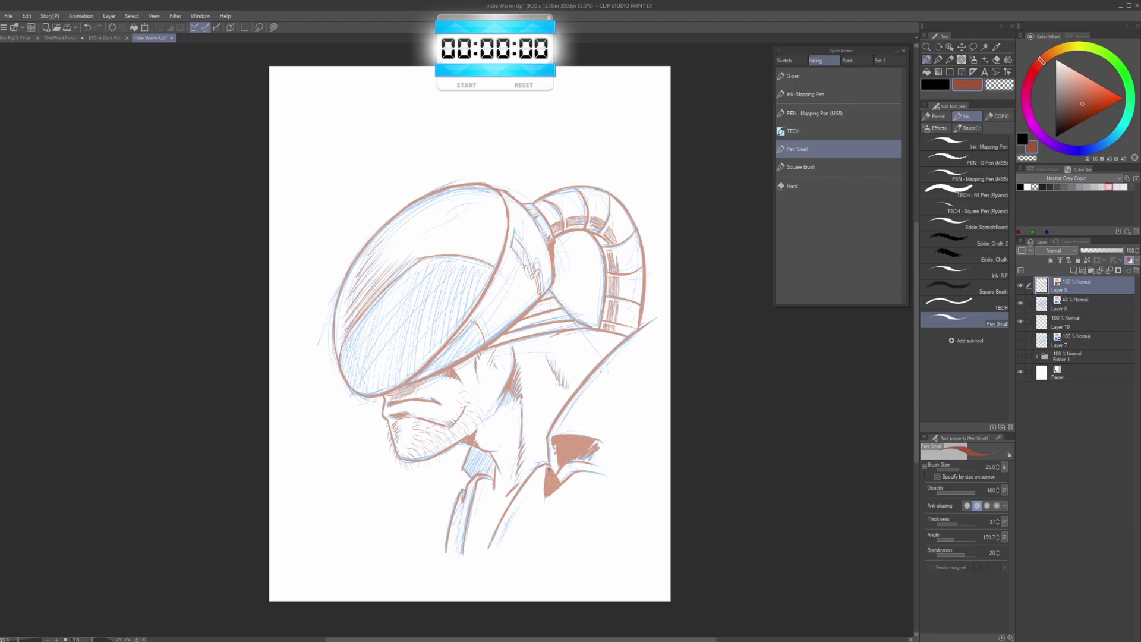
{"action": "mouse_move", "coordinate": [469, 449]}
{"action": "left_mouse_down"}
{"action": "mouse_move", "coordinate": [472, 464]}
{"action": "mouse_move", "coordinate": [487, 457]}
{"action": "mouse_move", "coordinate": [470, 471]}
{"action": "mouse_move", "coordinate": [493, 468]}
{"action": "mouse_move", "coordinate": [484, 475]}
{"action": "mouse_move", "coordinate": [484, 458]}
{"action": "left_mouse_up"}
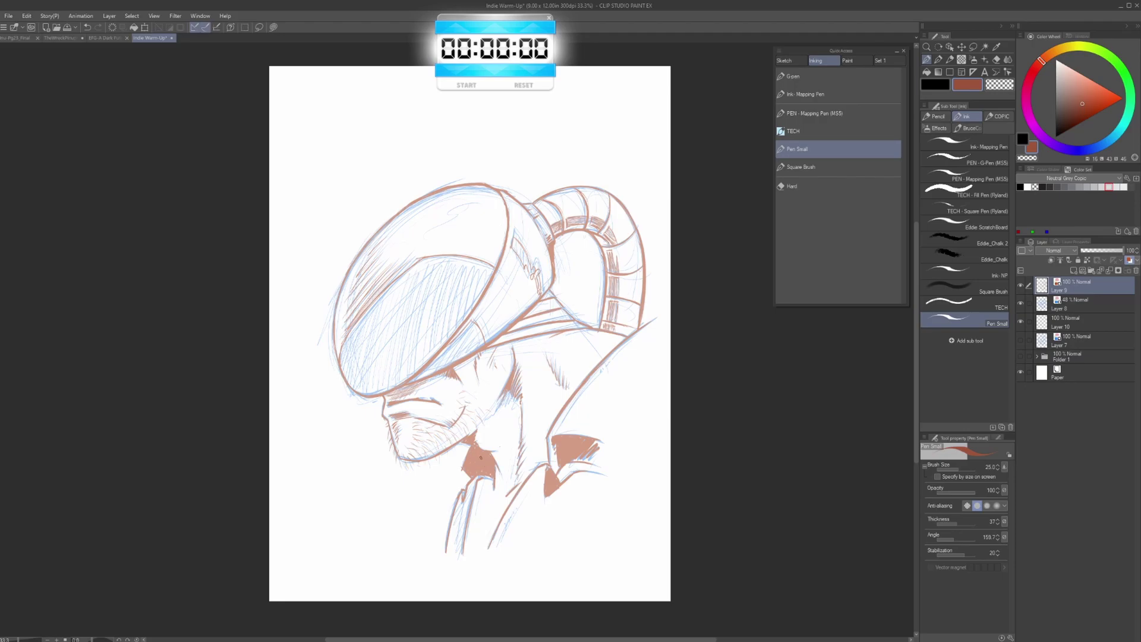
Darken the shadow beneath the helmet's rear rim with dense tapered strokes, refining it with transparent colour
{"action": "mouse_move", "coordinate": [533, 410]}
{"action": "left_mouse_down"}
{"action": "mouse_move", "coordinate": [513, 399]}
{"action": "mouse_move", "coordinate": [525, 440]}
{"action": "mouse_move", "coordinate": [529, 418]}
{"action": "mouse_move", "coordinate": [527, 470]}
{"action": "mouse_move", "coordinate": [533, 402]}
{"action": "left_mouse_up"}
{"action": "key", "text": "c"}
{"action": "left_click_drag", "start_coordinate": [530, 483], "coordinate": [520, 457]}
{"action": "left_click_drag", "start_coordinate": [522, 417], "coordinate": [512, 365]}
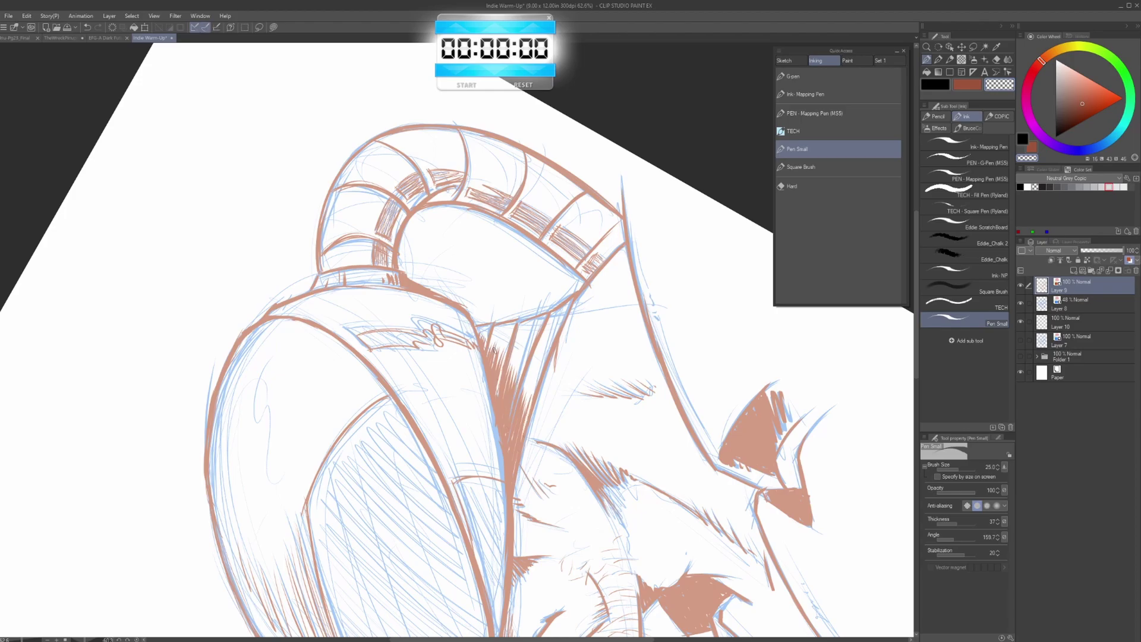
Fill the visor panel with solid colour using the Fill tool set to Refer other layers
{"action": "left_click", "coordinate": [137, 640]}
{"action": "left_click_drag", "start_coordinate": [297, 464], "coordinate": [478, 403]}
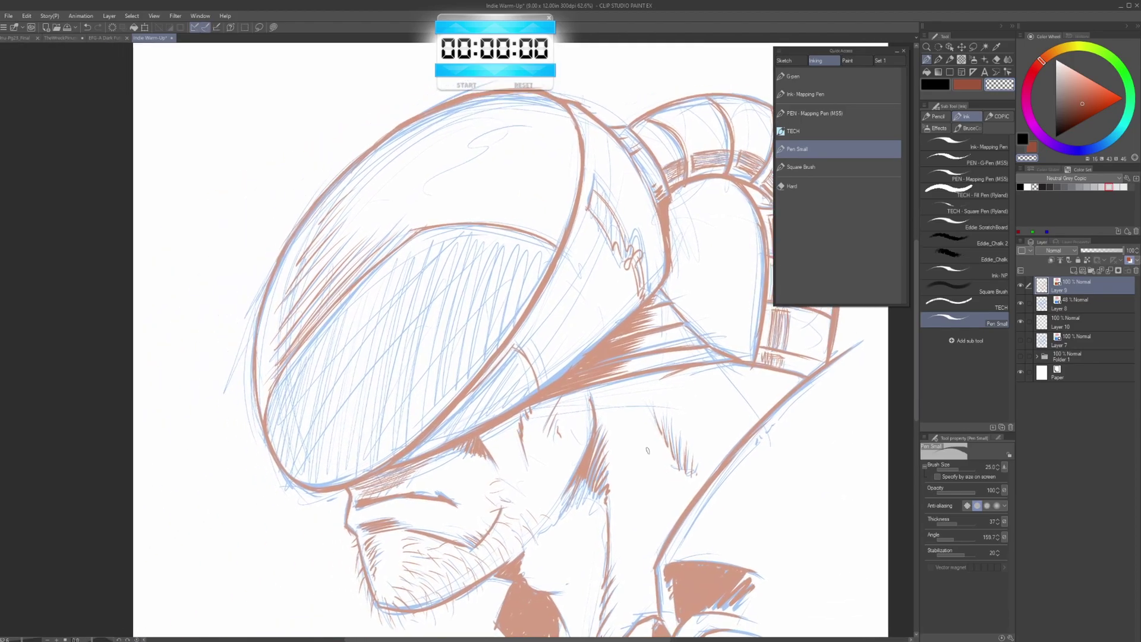
{"action": "left_click", "coordinate": [926, 72]}
{"action": "left_click", "coordinate": [407, 380]}
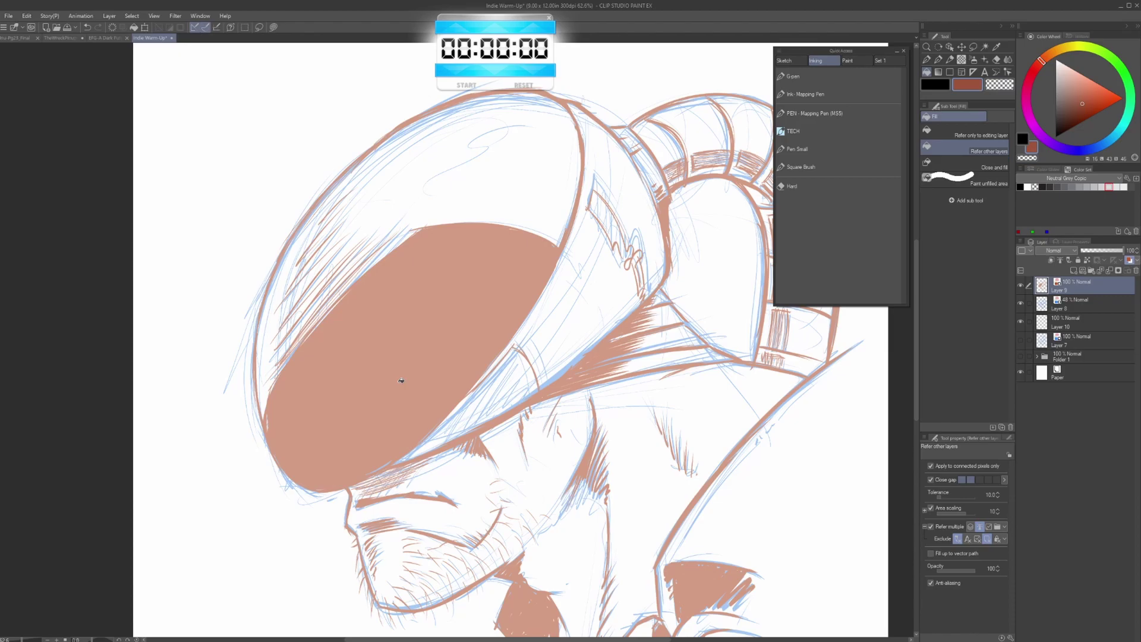
Fill the narrow slot on the helmet's rear panel and the lower panel corner beside the visor with solid colour
{"action": "left_click", "coordinate": [647, 228]}
{"action": "key", "text": "ctrl+z"}
{"action": "mouse_move", "coordinate": [652, 230]}
{"action": "left_mouse_down"}
{"action": "mouse_move", "coordinate": [556, 307]}
{"action": "mouse_move", "coordinate": [537, 351]}
{"action": "left_mouse_up"}
{"action": "key", "text": "p"}
{"action": "key", "text": "g"}
{"action": "left_click", "coordinate": [513, 297]}
{"action": "left_click", "coordinate": [544, 359]}
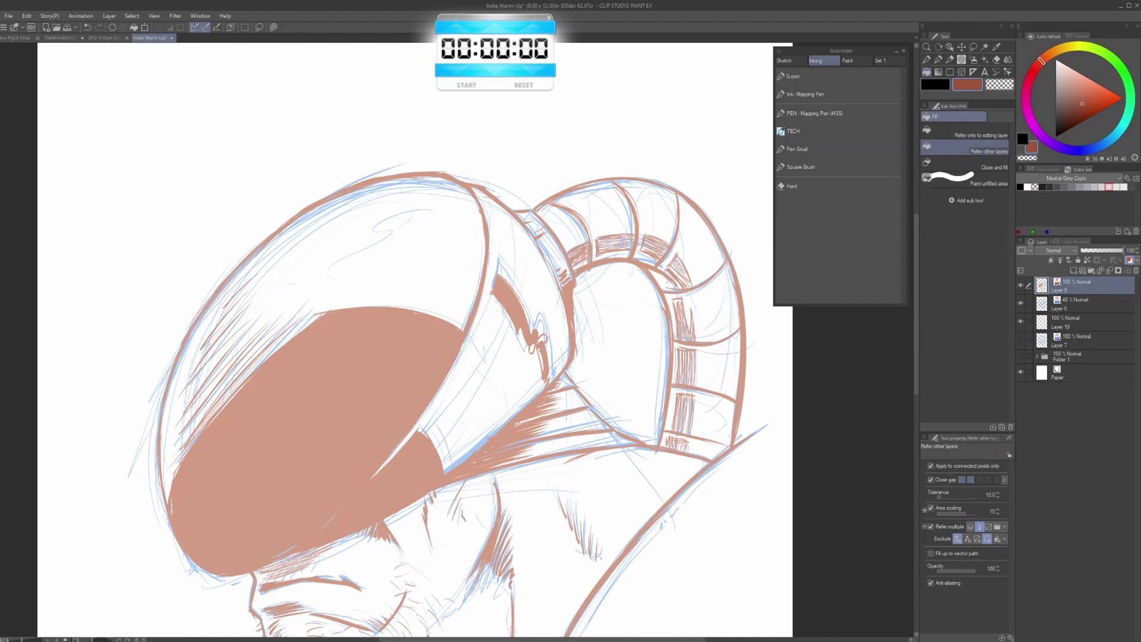
Paint the hatched shading blocks along the hose's inner side solid with Pen Small, one rib segment after another
{"action": "left_click", "coordinate": [797, 148]}
{"action": "left_click_drag", "start_coordinate": [631, 271], "coordinate": [581, 236]}
{"action": "left_click_drag", "start_coordinate": [593, 418], "coordinate": [601, 416]}
{"action": "mouse_move", "coordinate": [596, 343]}
{"action": "left_mouse_down"}
{"action": "mouse_move", "coordinate": [557, 430]}
{"action": "mouse_move", "coordinate": [566, 426]}
{"action": "mouse_move", "coordinate": [570, 443]}
{"action": "mouse_move", "coordinate": [576, 415]}
{"action": "mouse_move", "coordinate": [591, 427]}
{"action": "mouse_move", "coordinate": [613, 392]}
{"action": "mouse_move", "coordinate": [676, 346]}
{"action": "mouse_move", "coordinate": [653, 384]}
{"action": "left_mouse_up"}
{"action": "left_click_drag", "start_coordinate": [718, 342], "coordinate": [619, 409]}
{"action": "mouse_move", "coordinate": [628, 358]}
{"action": "left_mouse_down"}
{"action": "mouse_move", "coordinate": [590, 405]}
{"action": "mouse_move", "coordinate": [627, 394]}
{"action": "left_mouse_up"}
{"action": "mouse_move", "coordinate": [661, 319]}
{"action": "left_mouse_down"}
{"action": "mouse_move", "coordinate": [656, 365]}
{"action": "mouse_move", "coordinate": [670, 317]}
{"action": "left_mouse_up"}
{"action": "mouse_move", "coordinate": [697, 250]}
{"action": "left_mouse_down"}
{"action": "mouse_move", "coordinate": [684, 437]}
{"action": "mouse_move", "coordinate": [633, 462]}
{"action": "left_mouse_up"}
{"action": "left_click_drag", "start_coordinate": [657, 434], "coordinate": [647, 468]}
{"action": "left_click_drag", "start_coordinate": [651, 370], "coordinate": [651, 414]}
{"action": "left_click_drag", "start_coordinate": [633, 326], "coordinate": [659, 348]}
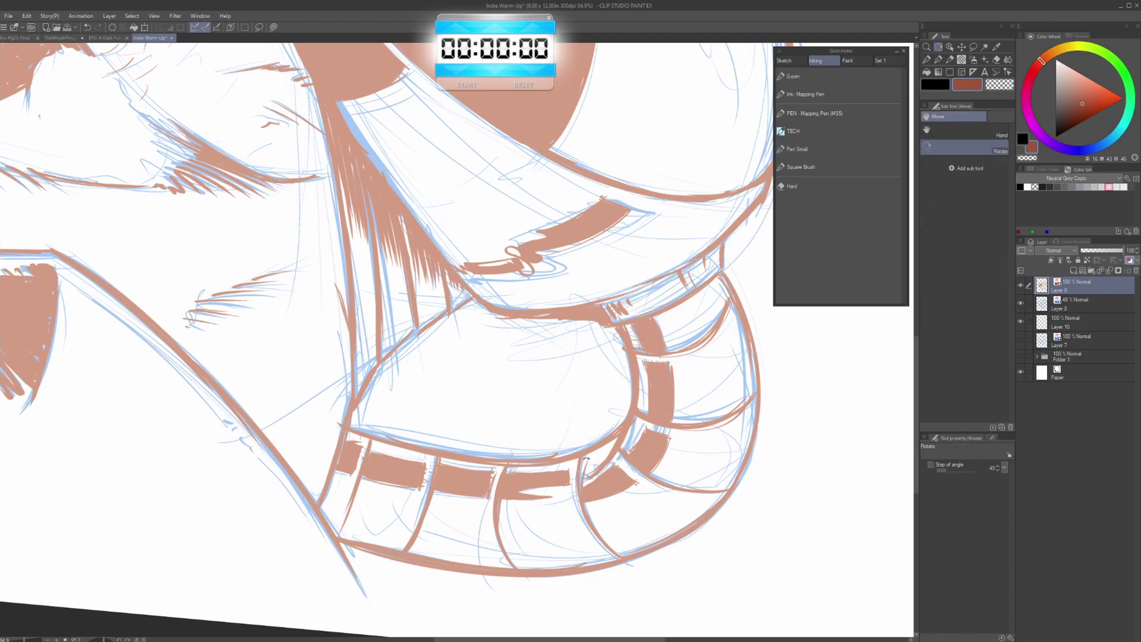
Hide the blue sketch layer and turn off the layer colour effect on the line art layer
{"action": "left_click_drag", "start_coordinate": [600, 429], "coordinate": [565, 220]}
{"action": "scroll", "coordinate": [630, 312], "scroll_direction": "down", "scroll_amount": 5}
{"action": "left_click", "coordinate": [137, 639]}
{"action": "left_click_drag", "start_coordinate": [522, 447], "coordinate": [511, 502]}
{"action": "left_click", "coordinate": [1021, 303]}
{"action": "left_click", "coordinate": [1129, 260]}
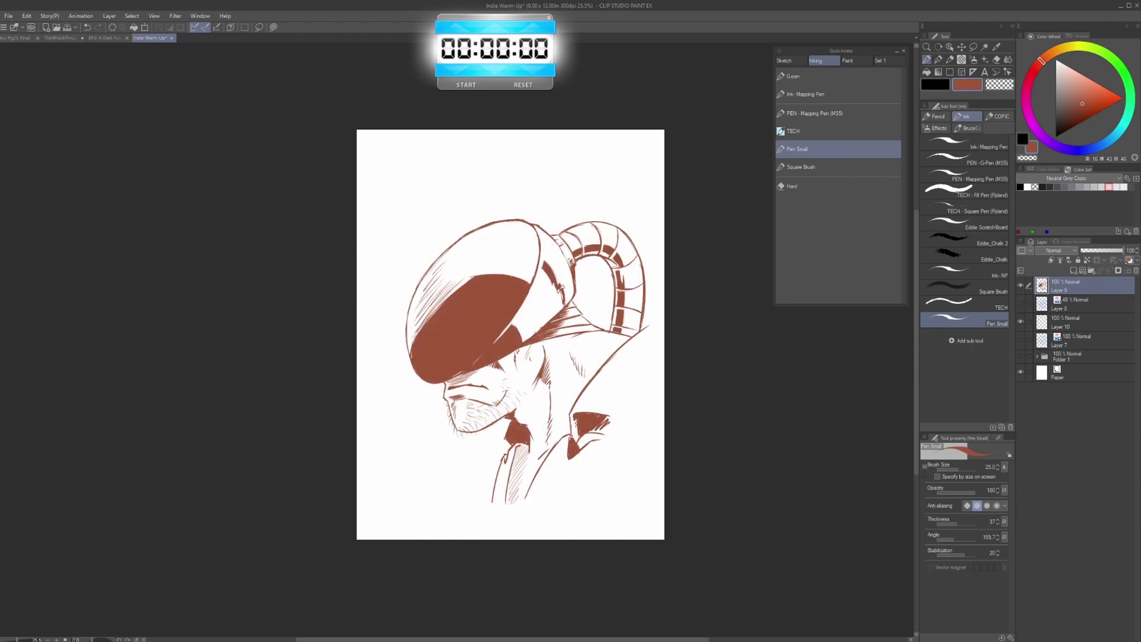
{"action": "left_click", "coordinate": [1130, 260]}
{"action": "left_click", "coordinate": [1129, 260]}
Recolour the red line art black with TECH - Fill Pen on a new clipped layer, and merge it into the line art
{"action": "left_click", "coordinate": [1118, 231]}
{"action": "key", "text": "x"}
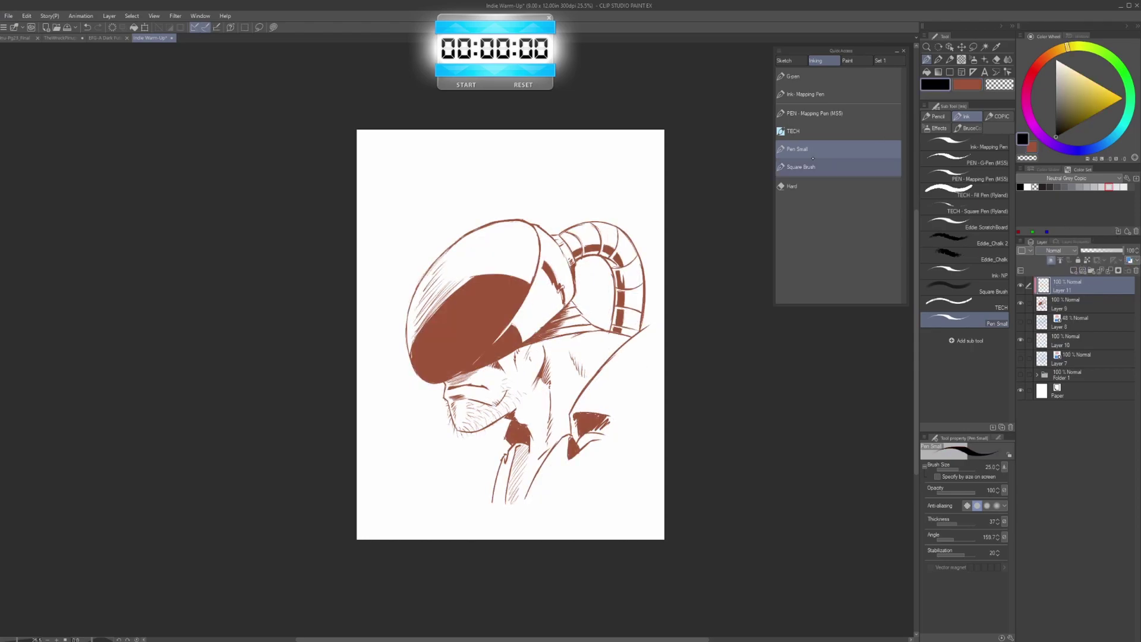
{"action": "left_click", "coordinate": [965, 191]}
{"action": "mouse_move", "coordinate": [523, 221]}
{"action": "left_mouse_down"}
{"action": "mouse_move", "coordinate": [408, 306]}
{"action": "mouse_move", "coordinate": [515, 332]}
{"action": "mouse_move", "coordinate": [497, 490]}
{"action": "mouse_move", "coordinate": [585, 308]}
{"action": "mouse_move", "coordinate": [562, 253]}
{"action": "mouse_move", "coordinate": [609, 323]}
{"action": "left_mouse_up"}
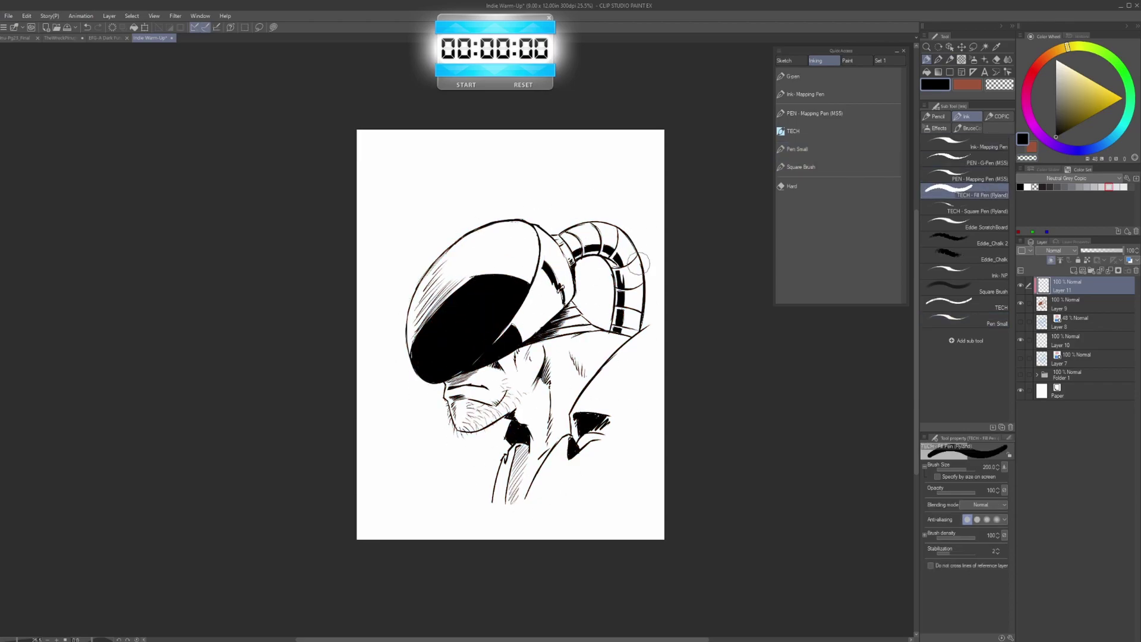
{"action": "key", "text": "ctrl+e"}
{"action": "left_click_drag", "start_coordinate": [1122, 251], "coordinate": [1107, 252]}
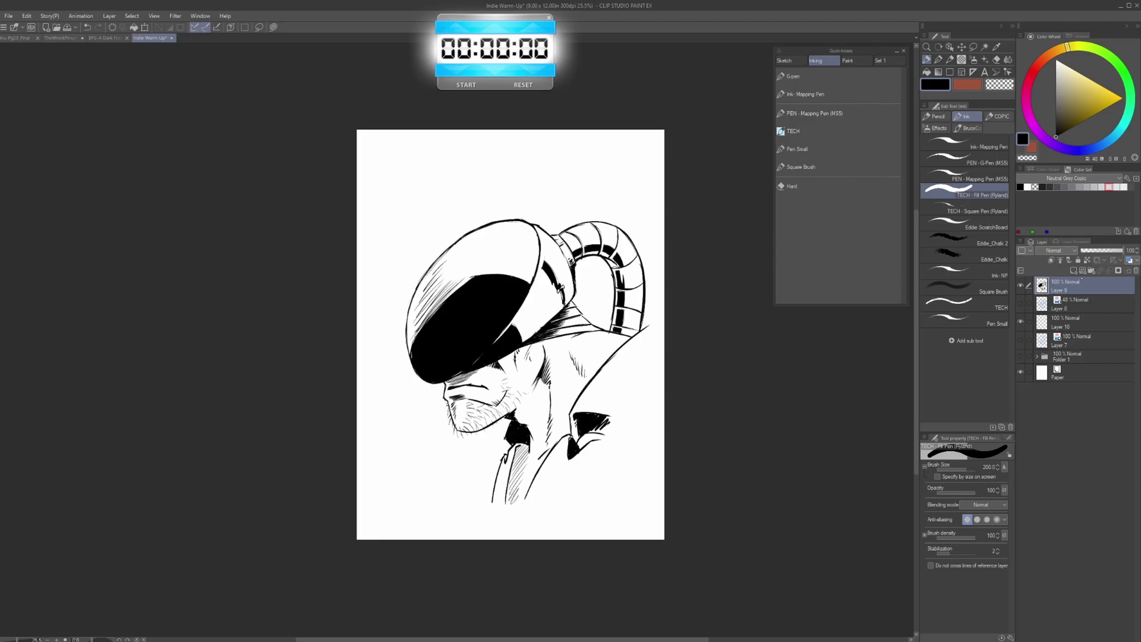
Strengthen the contour of the chin and jaw with black Pen Small strokes
{"action": "left_click", "coordinate": [798, 149]}
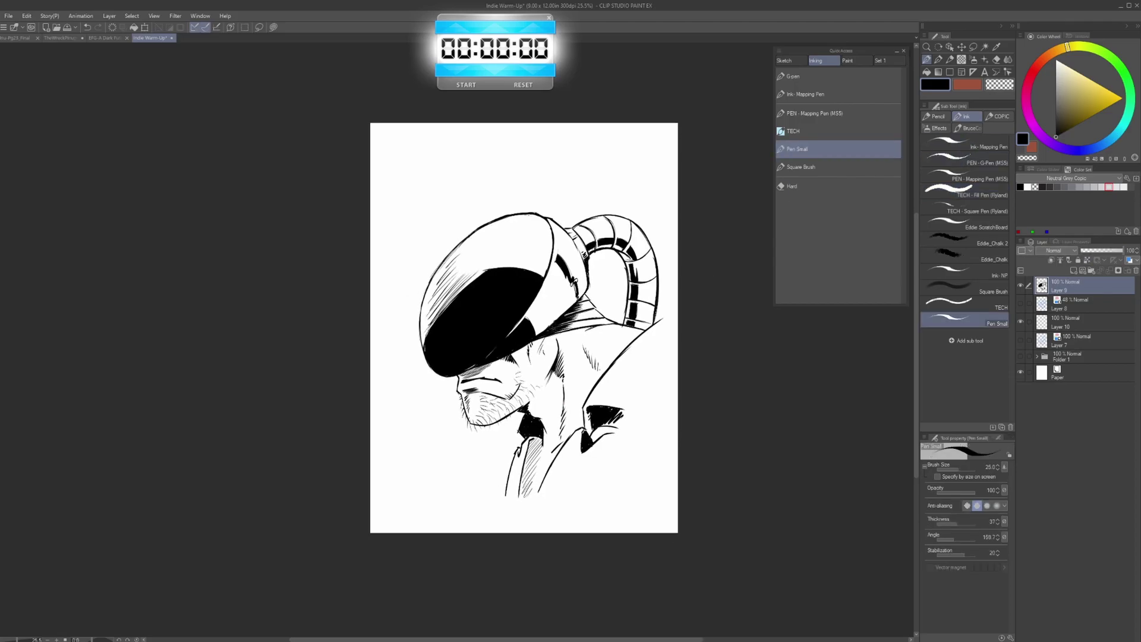
{"action": "scroll", "coordinate": [535, 327], "scroll_direction": "up", "scroll_amount": 3}
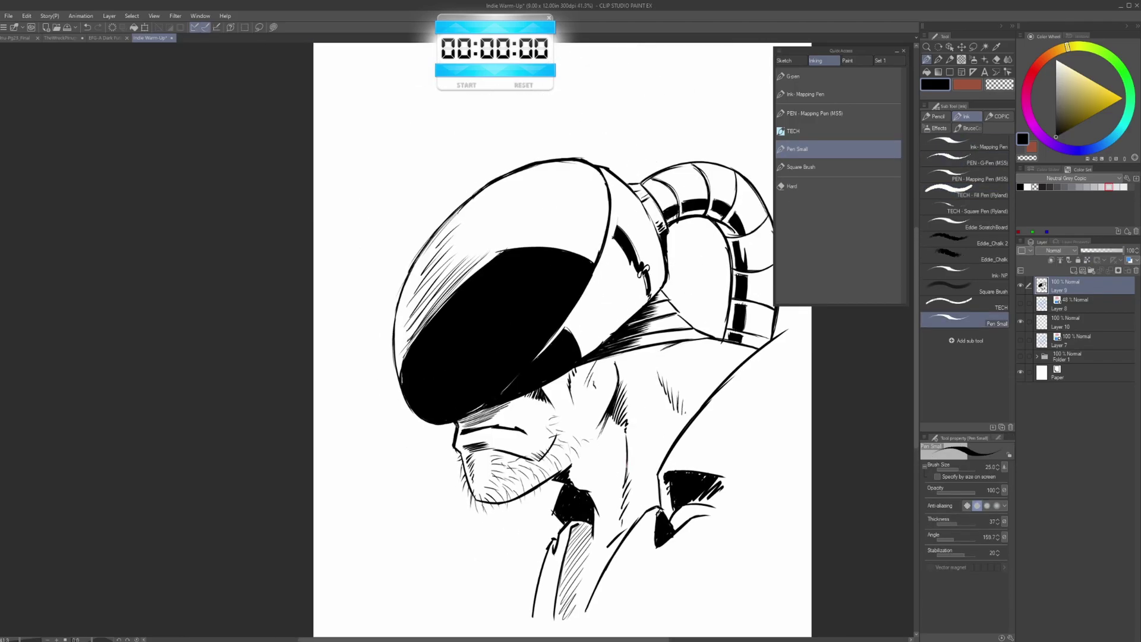
{"action": "left_click_drag", "start_coordinate": [460, 460], "coordinate": [464, 475]}
{"action": "mouse_move", "coordinate": [464, 471]}
{"action": "left_mouse_down"}
{"action": "mouse_move", "coordinate": [490, 466]}
{"action": "mouse_move", "coordinate": [580, 395]}
{"action": "left_mouse_up"}
{"action": "left_click_drag", "start_coordinate": [561, 453], "coordinate": [546, 478]}
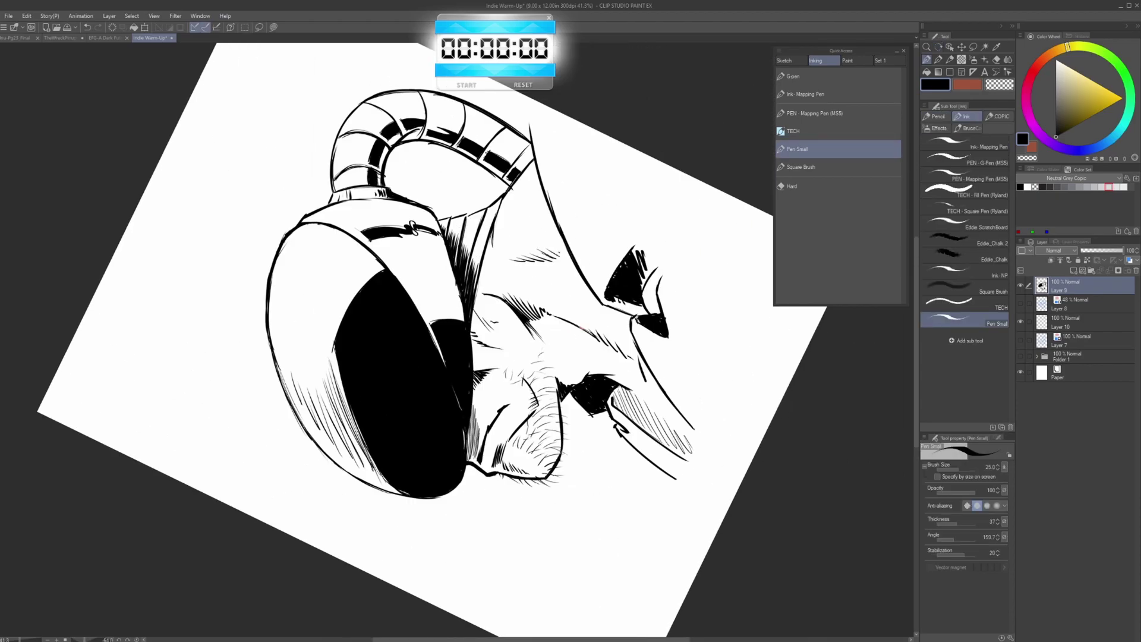
{"action": "left_click", "coordinate": [563, 404], "text": "alt"}
{"action": "left_click", "coordinate": [563, 392], "text": "alt"}
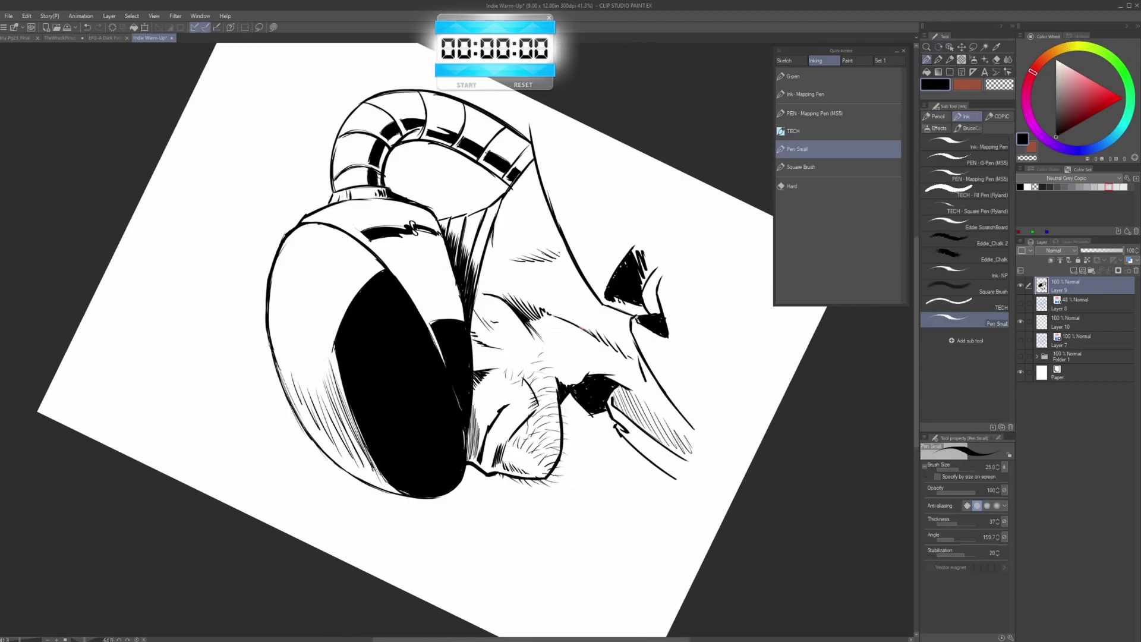
{"action": "left_click_drag", "start_coordinate": [638, 264], "coordinate": [561, 506]}
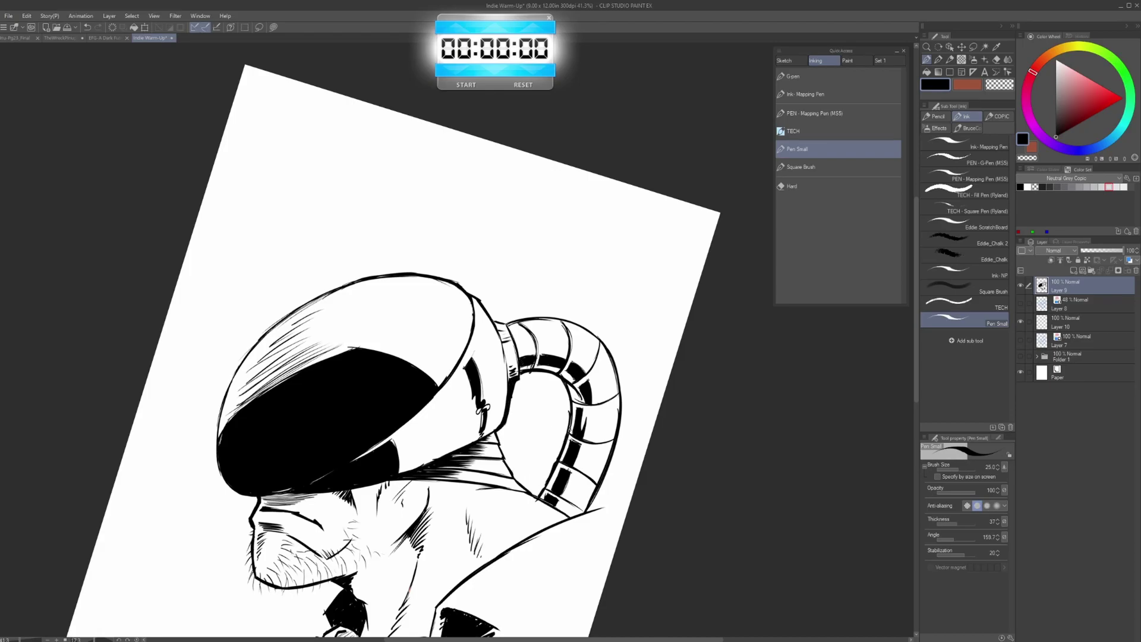
Scale the line art down to about 88% and reposition it nearer the middle of the page
{"action": "left_click_drag", "start_coordinate": [462, 521], "coordinate": [562, 506]}
{"action": "key", "text": "ctrl+t"}
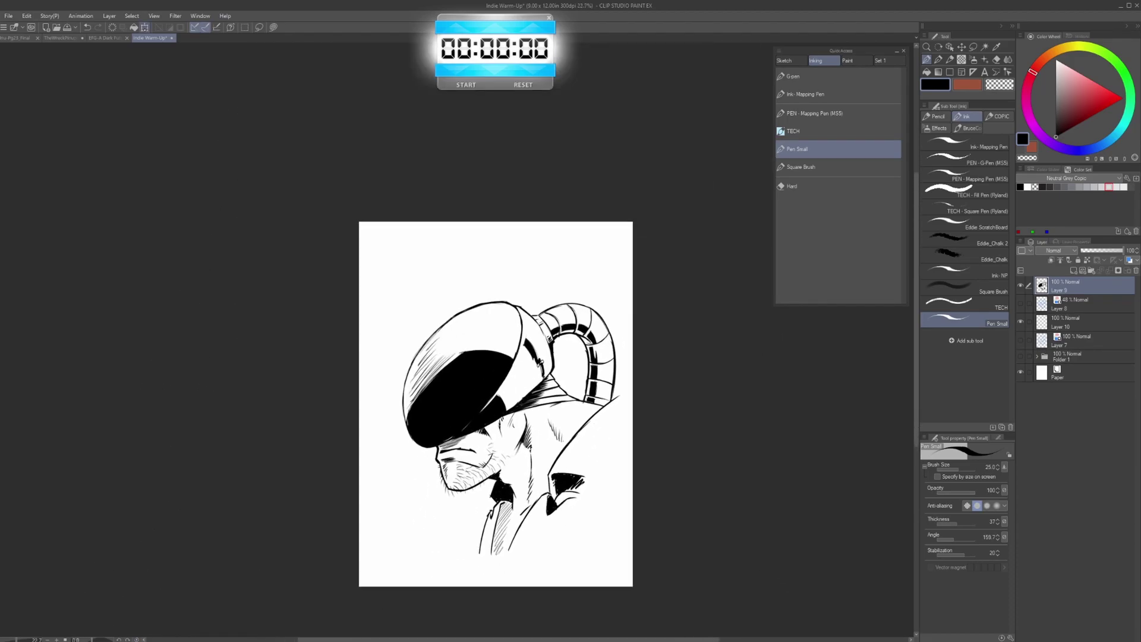
{"action": "left_click_drag", "start_coordinate": [619, 555], "coordinate": [594, 524]}
{"action": "left_click_drag", "start_coordinate": [498, 412], "coordinate": [513, 408]}
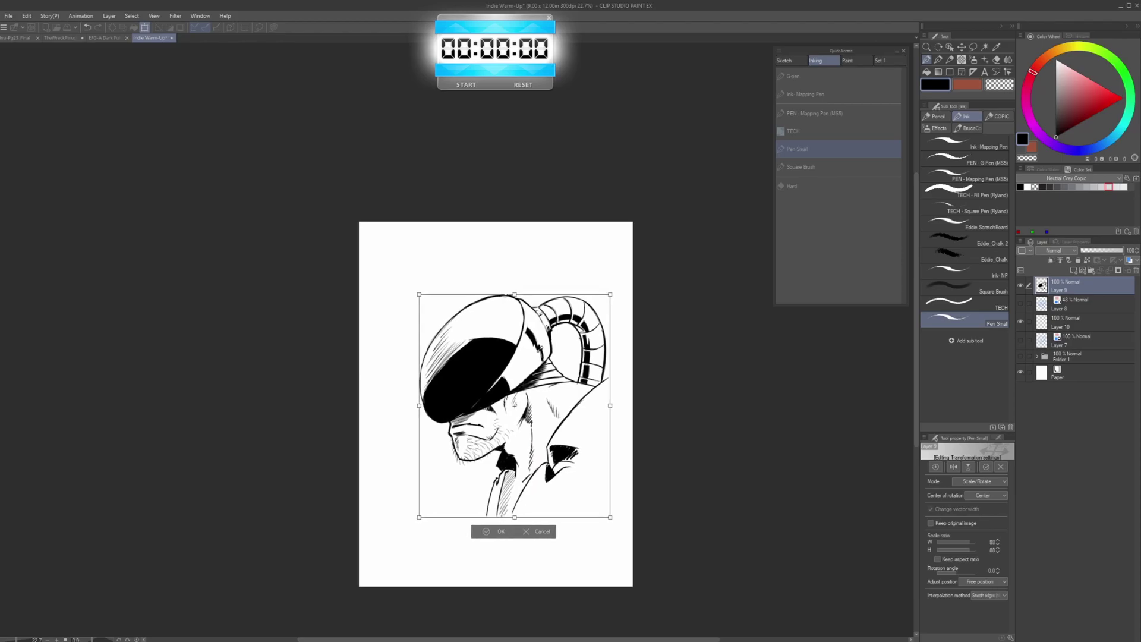
{"action": "left_click", "coordinate": [490, 534]}
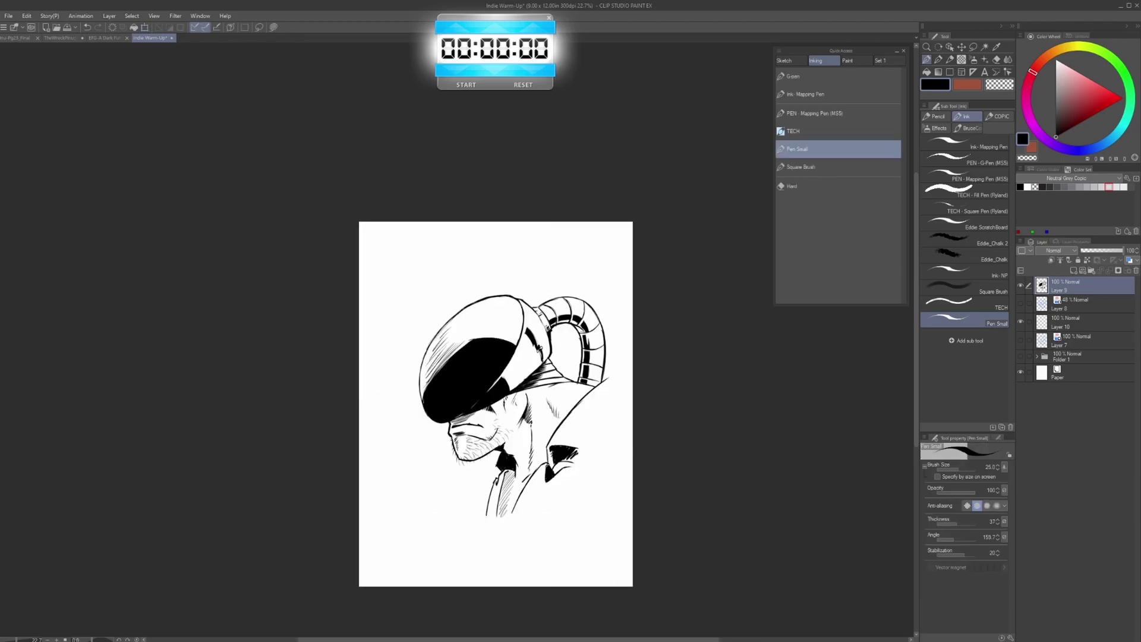
{"action": "left_click", "coordinate": [973, 59]}
{"action": "left_click", "coordinate": [797, 149]}
{"action": "left_click", "coordinate": [849, 61]}
{"action": "left_click", "coordinate": [818, 61]}
{"action": "left_click", "coordinate": [849, 61]}
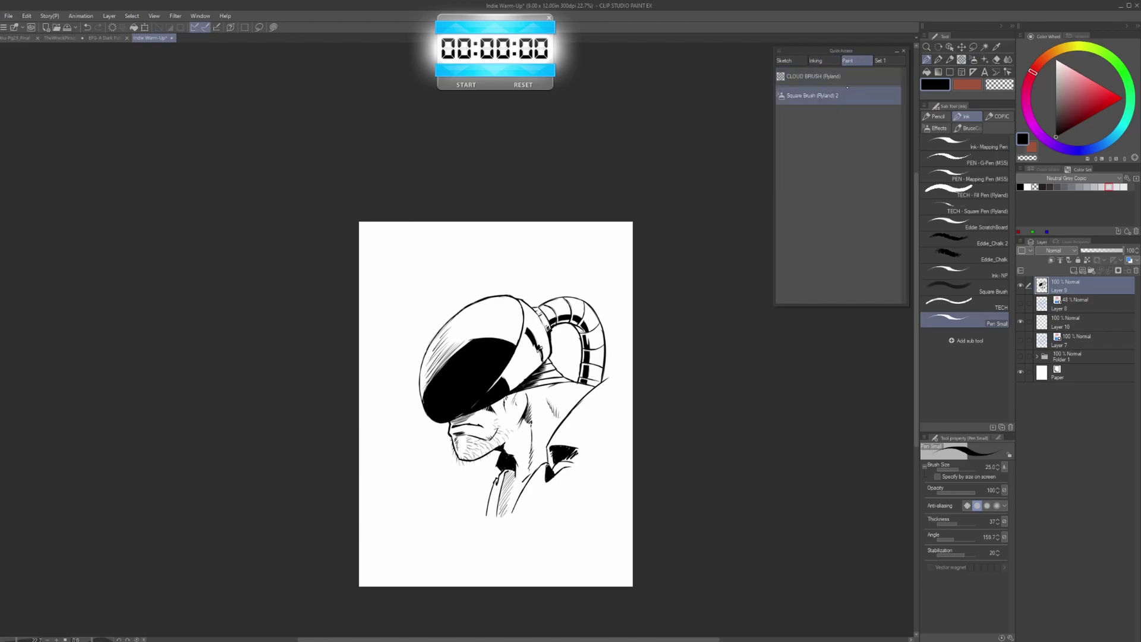
{"action": "left_click", "coordinate": [846, 95]}
{"action": "left_click", "coordinate": [815, 60]}
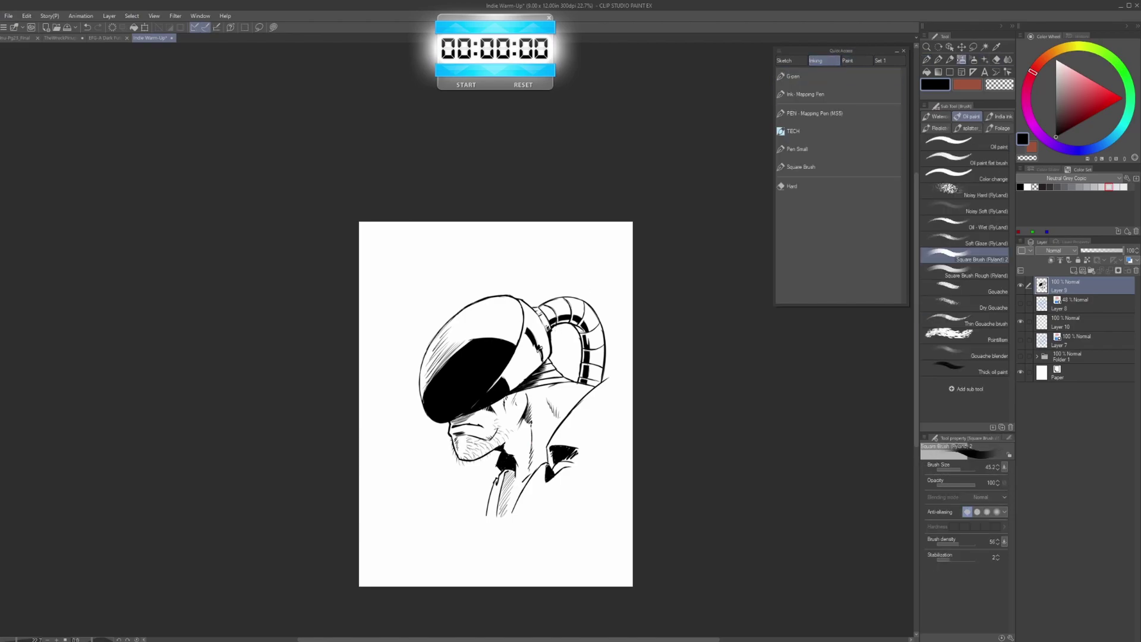
Shade the helmet's shell and rear panel in grey with COPIC + Shader on a new layer beneath the line art
{"action": "left_click", "coordinate": [797, 148]}
{"action": "left_click_drag", "start_coordinate": [958, 469], "coordinate": [964, 469]}
{"action": "left_click", "coordinate": [1070, 304]}
{"action": "left_click", "coordinate": [1074, 270]}
{"action": "left_click", "coordinate": [1064, 186]}
{"action": "left_click_drag", "start_coordinate": [494, 395], "coordinate": [495, 376]}
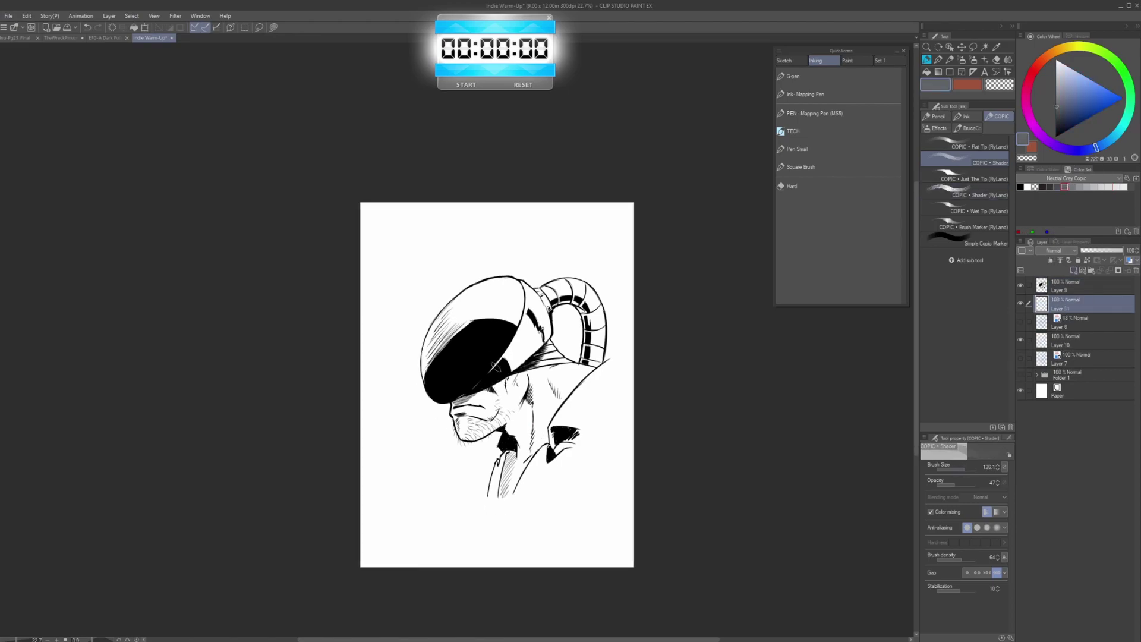
{"action": "mouse_move", "coordinate": [538, 328]}
{"action": "left_mouse_down"}
{"action": "mouse_move", "coordinate": [530, 293]}
{"action": "mouse_move", "coordinate": [544, 322]}
{"action": "mouse_move", "coordinate": [533, 319]}
{"action": "mouse_move", "coordinate": [526, 355]}
{"action": "left_mouse_up"}
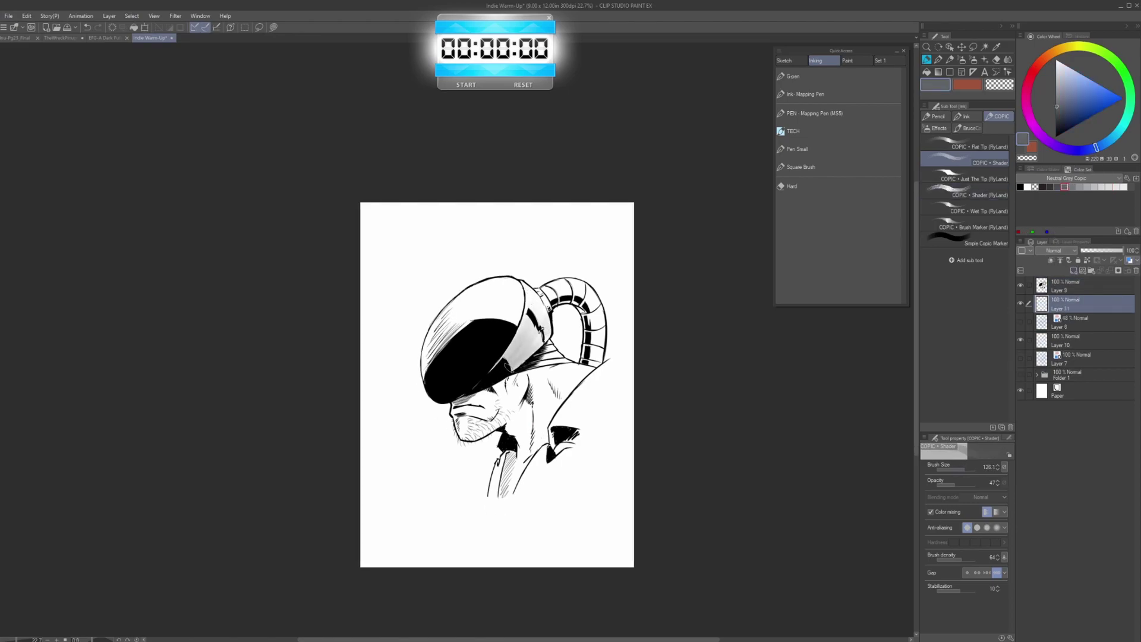
{"action": "mouse_move", "coordinate": [426, 375]}
{"action": "left_mouse_down"}
{"action": "mouse_move", "coordinate": [469, 298]}
{"action": "mouse_move", "coordinate": [511, 285]}
{"action": "mouse_move", "coordinate": [439, 369]}
{"action": "mouse_move", "coordinate": [459, 327]}
{"action": "mouse_move", "coordinate": [428, 373]}
{"action": "mouse_move", "coordinate": [433, 315]}
{"action": "left_mouse_up"}
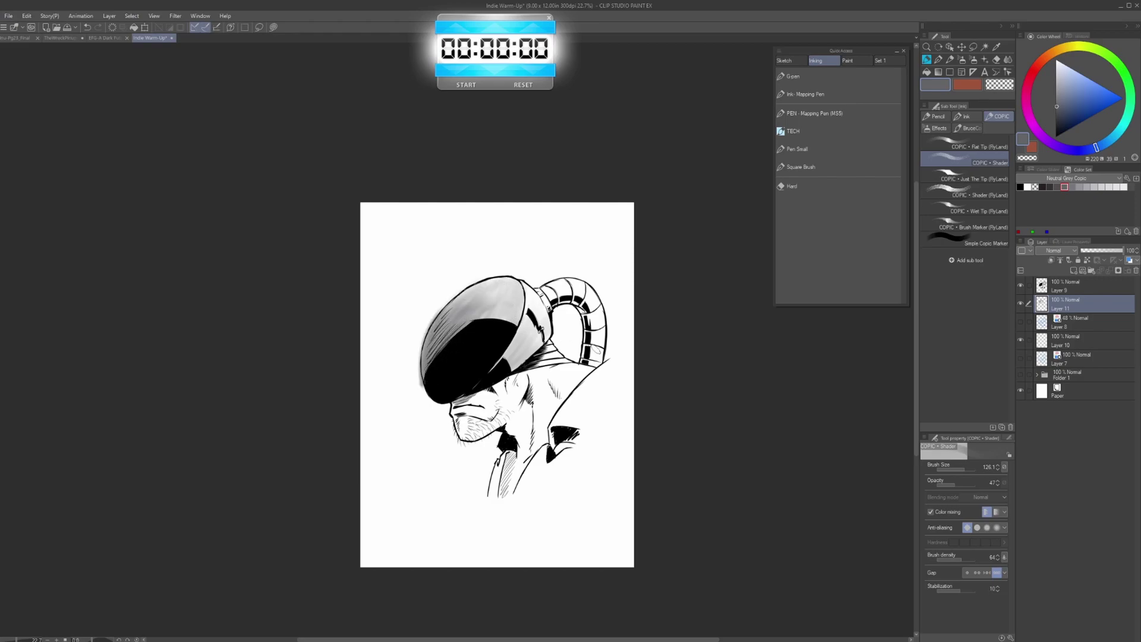
Shade the ribbed hose with grey COPIC + Shader strokes along its curve
{"action": "mouse_move", "coordinate": [553, 378]}
{"action": "left_mouse_down"}
{"action": "mouse_move", "coordinate": [505, 246]}
{"action": "mouse_move", "coordinate": [533, 380]}
{"action": "left_mouse_up"}
{"action": "left_click_drag", "start_coordinate": [619, 380], "coordinate": [560, 208]}
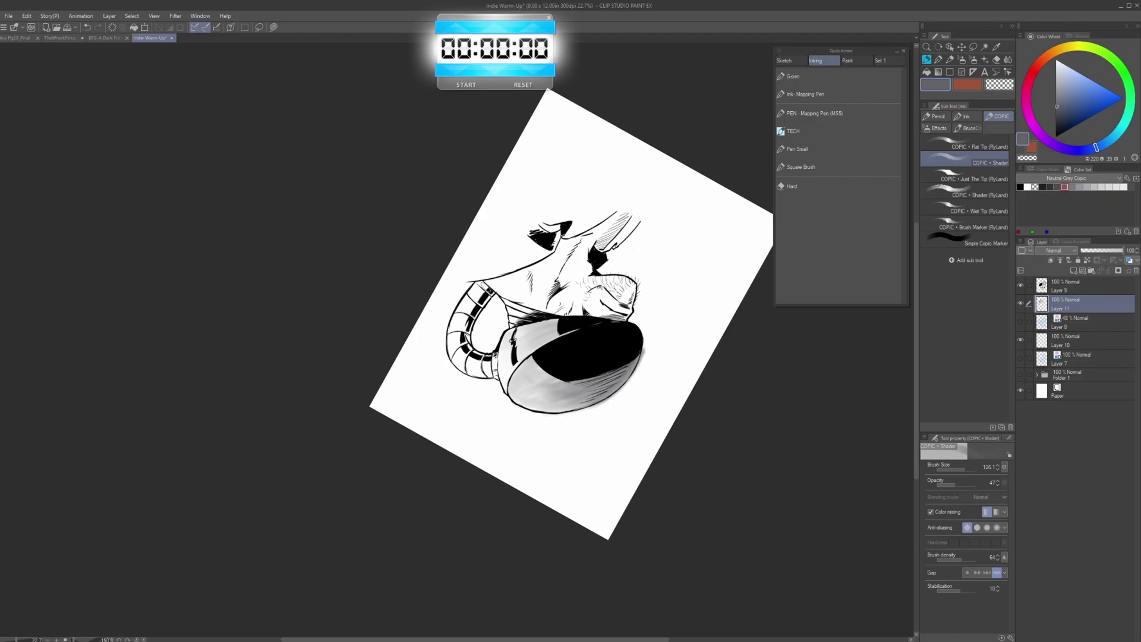
{"action": "left_click_drag", "start_coordinate": [489, 289], "coordinate": [466, 327]}
{"action": "left_click_drag", "start_coordinate": [477, 295], "coordinate": [457, 361]}
{"action": "left_click_drag", "start_coordinate": [517, 335], "coordinate": [455, 399]}
{"action": "mouse_move", "coordinate": [445, 353]}
{"action": "left_mouse_down"}
{"action": "mouse_move", "coordinate": [434, 371]}
{"action": "mouse_move", "coordinate": [453, 342]}
{"action": "left_mouse_up"}
{"action": "mouse_move", "coordinate": [420, 368]}
{"action": "left_mouse_down"}
{"action": "mouse_move", "coordinate": [437, 340]}
{"action": "mouse_move", "coordinate": [463, 341]}
{"action": "left_mouse_up"}
{"action": "mouse_move", "coordinate": [463, 346]}
{"action": "left_mouse_down"}
{"action": "mouse_move", "coordinate": [531, 357]}
{"action": "mouse_move", "coordinate": [527, 421]}
{"action": "mouse_move", "coordinate": [462, 340]}
{"action": "mouse_move", "coordinate": [502, 387]}
{"action": "mouse_move", "coordinate": [497, 455]}
{"action": "mouse_move", "coordinate": [535, 487]}
{"action": "left_mouse_up"}
Lay a lighter grey tone over the collar, jacket and neck with a smaller COPIC + Shader brush of size 56.3
{"action": "left_click", "coordinate": [1079, 187]}
{"action": "left_click", "coordinate": [969, 468]}
{"action": "left_click_drag", "start_coordinate": [579, 405], "coordinate": [503, 476]}
{"action": "mouse_move", "coordinate": [503, 475]}
{"action": "left_mouse_down"}
{"action": "mouse_move", "coordinate": [520, 445]}
{"action": "mouse_move", "coordinate": [516, 372]}
{"action": "left_mouse_up"}
{"action": "mouse_move", "coordinate": [466, 432]}
{"action": "left_mouse_down"}
{"action": "mouse_move", "coordinate": [495, 406]}
{"action": "mouse_move", "coordinate": [461, 455]}
{"action": "mouse_move", "coordinate": [455, 511]}
{"action": "mouse_move", "coordinate": [496, 490]}
{"action": "mouse_move", "coordinate": [454, 501]}
{"action": "mouse_move", "coordinate": [467, 493]}
{"action": "left_mouse_up"}
Deepen the shading on the neck, face and front collar with a darker grey
{"action": "left_click", "coordinate": [1064, 186]}
{"action": "left_click_drag", "start_coordinate": [431, 401], "coordinate": [440, 437]}
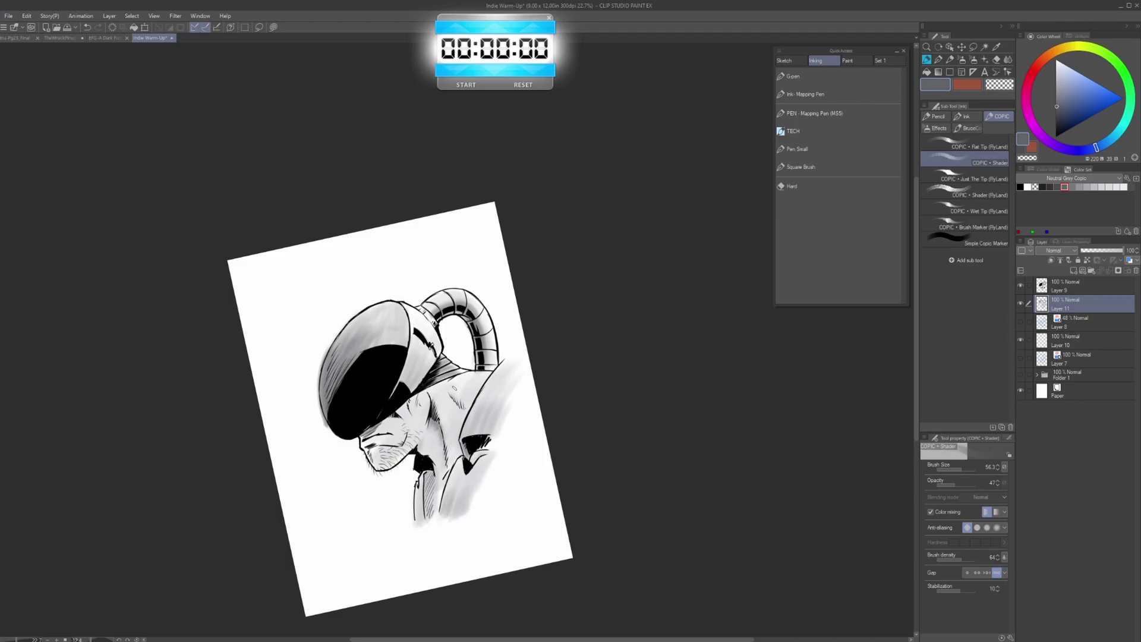
{"action": "mouse_move", "coordinate": [361, 423]}
{"action": "left_mouse_down"}
{"action": "mouse_move", "coordinate": [384, 437]}
{"action": "mouse_move", "coordinate": [396, 467]}
{"action": "left_mouse_up"}
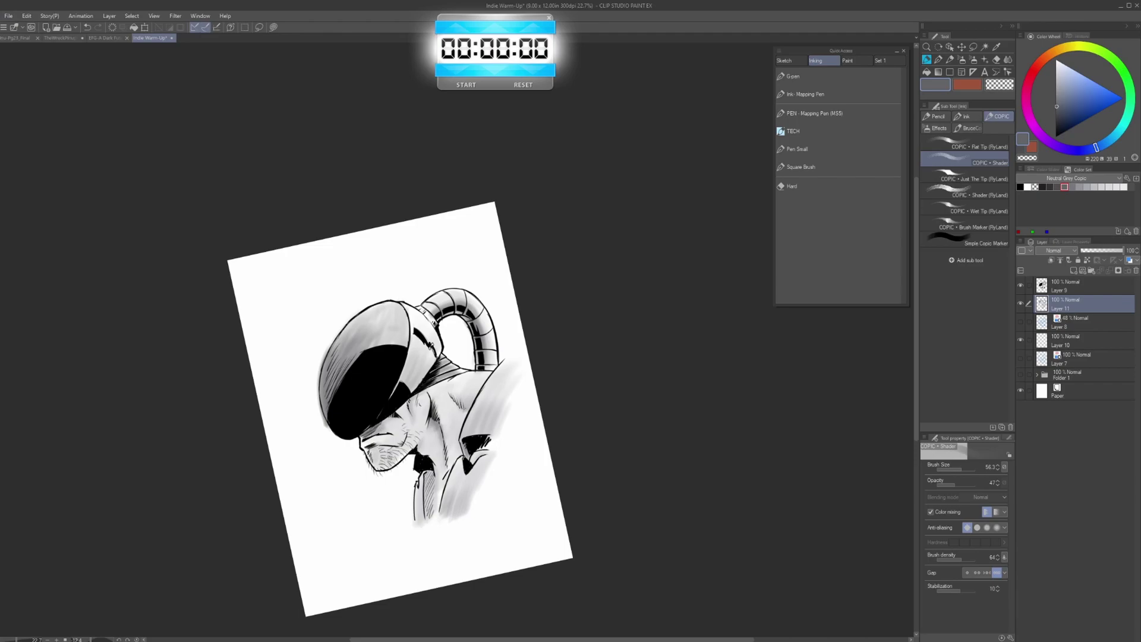
{"action": "left_click_drag", "start_coordinate": [441, 298], "coordinate": [445, 238]}
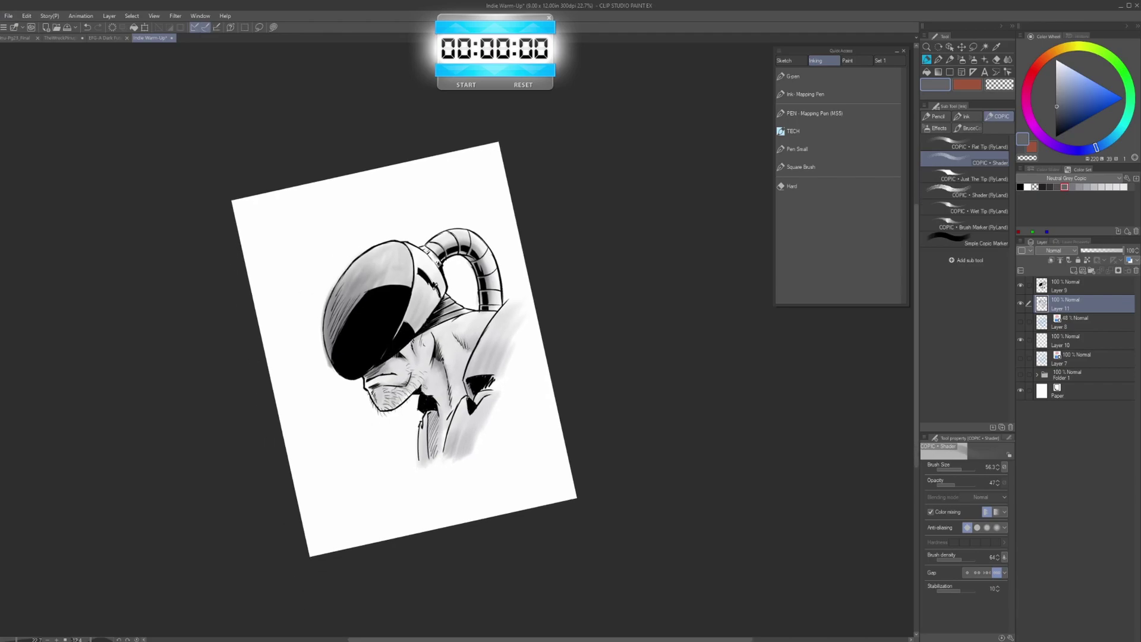
{"action": "left_click_drag", "start_coordinate": [426, 412], "coordinate": [433, 460]}
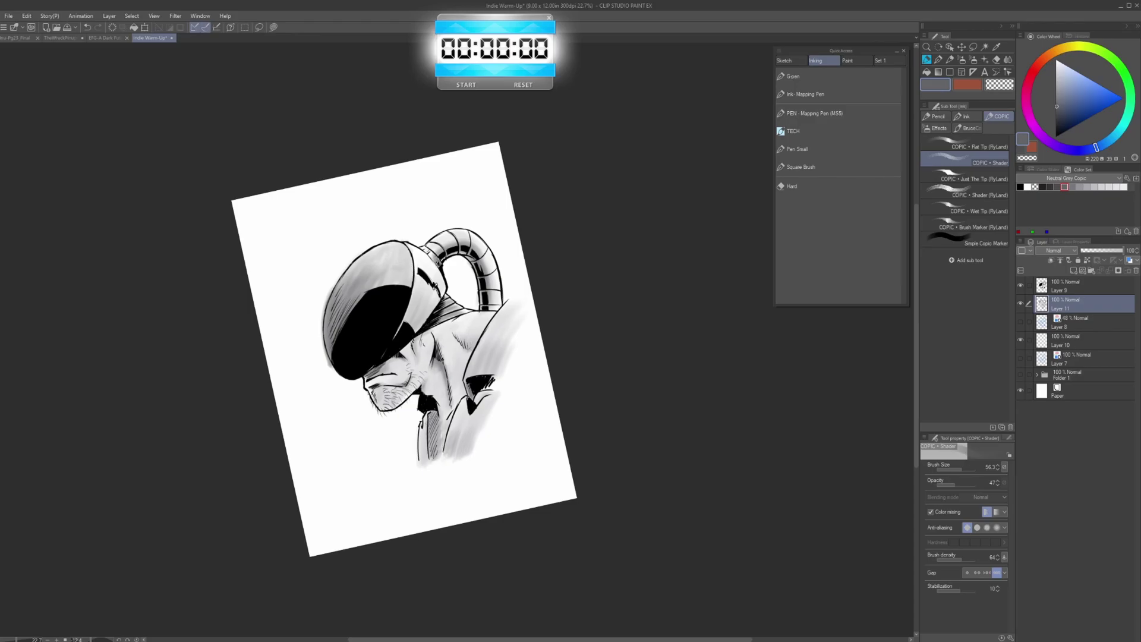
Clean up the grey spill around the hose and cut highlights along its ribs using Pen Small in transparent colour
{"action": "key", "text": "c"}
{"action": "left_click_drag", "start_coordinate": [489, 430], "coordinate": [467, 291]}
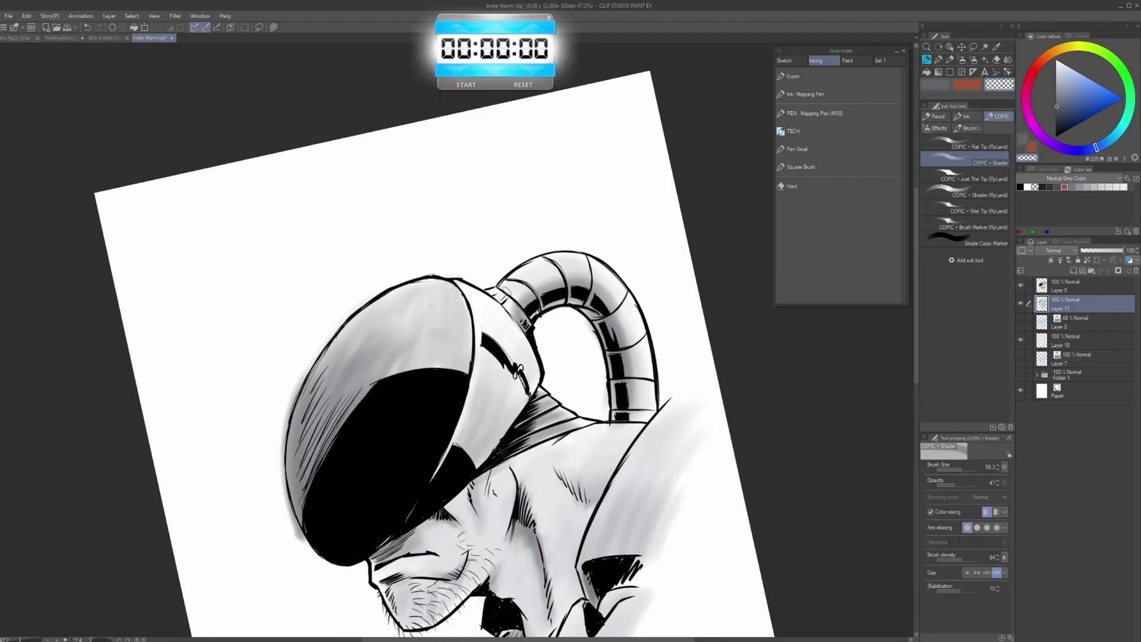
{"action": "left_click", "coordinate": [797, 149]}
{"action": "left_click_drag", "start_coordinate": [356, 365], "coordinate": [565, 379]}
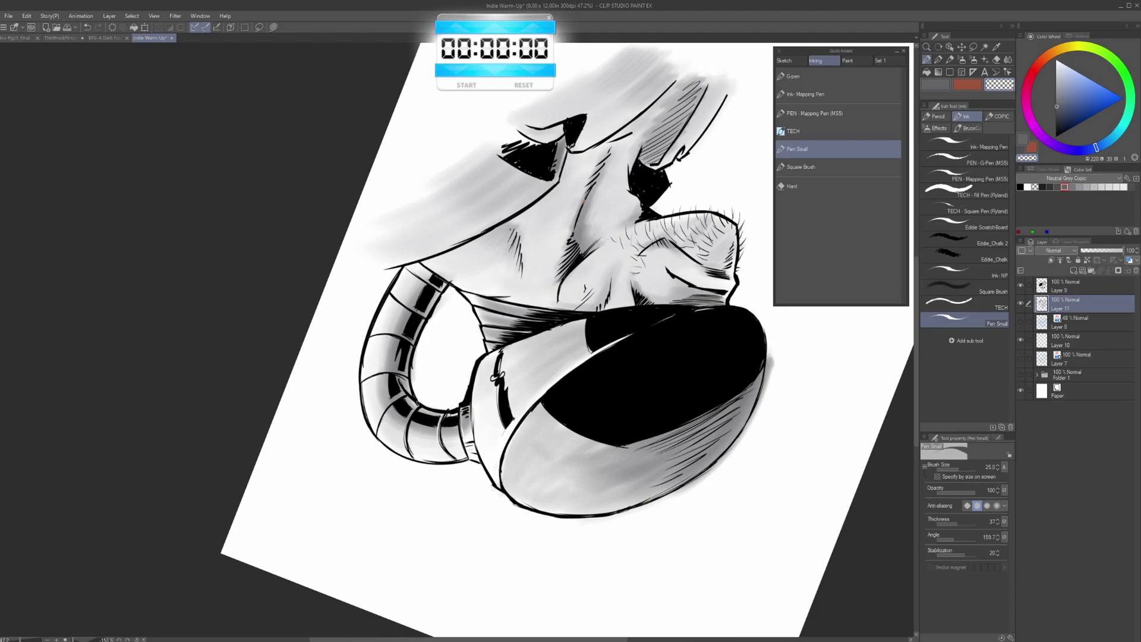
{"action": "left_click_drag", "start_coordinate": [392, 366], "coordinate": [477, 279]}
{"action": "left_click_drag", "start_coordinate": [476, 279], "coordinate": [547, 416]}
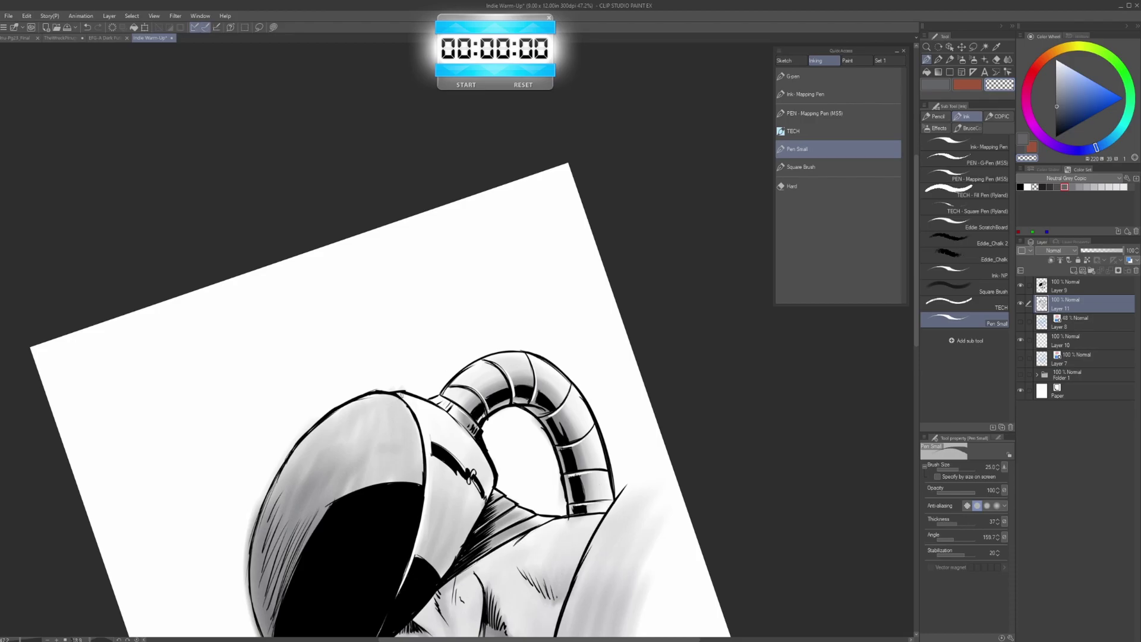
{"action": "left_click_drag", "start_coordinate": [525, 482], "coordinate": [595, 416]}
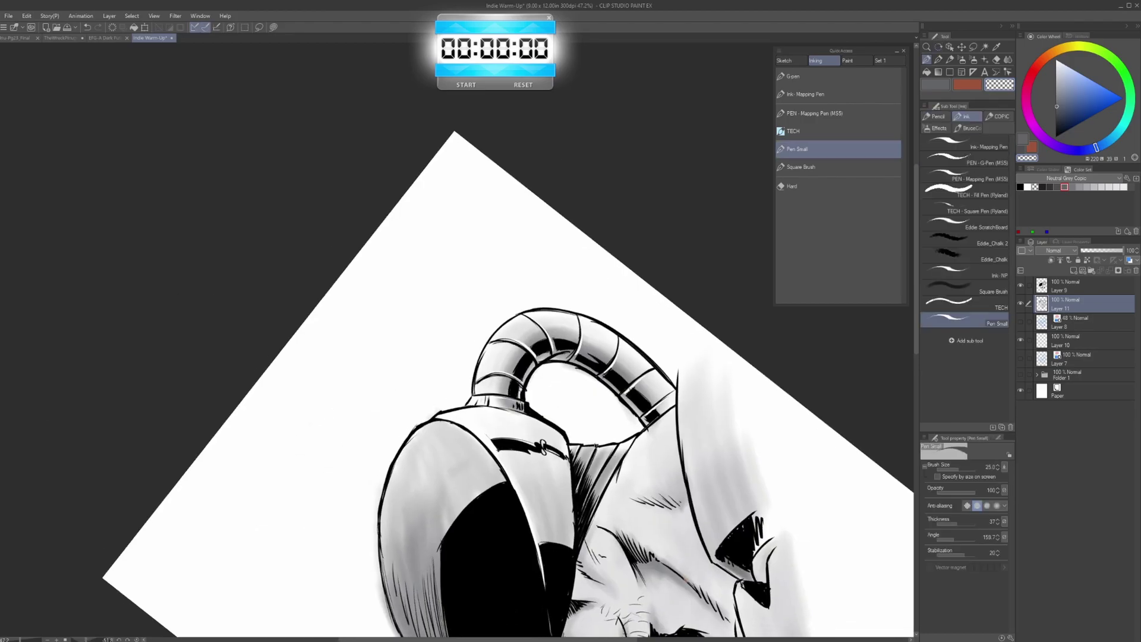
{"action": "left_click_drag", "start_coordinate": [638, 569], "coordinate": [541, 295]}
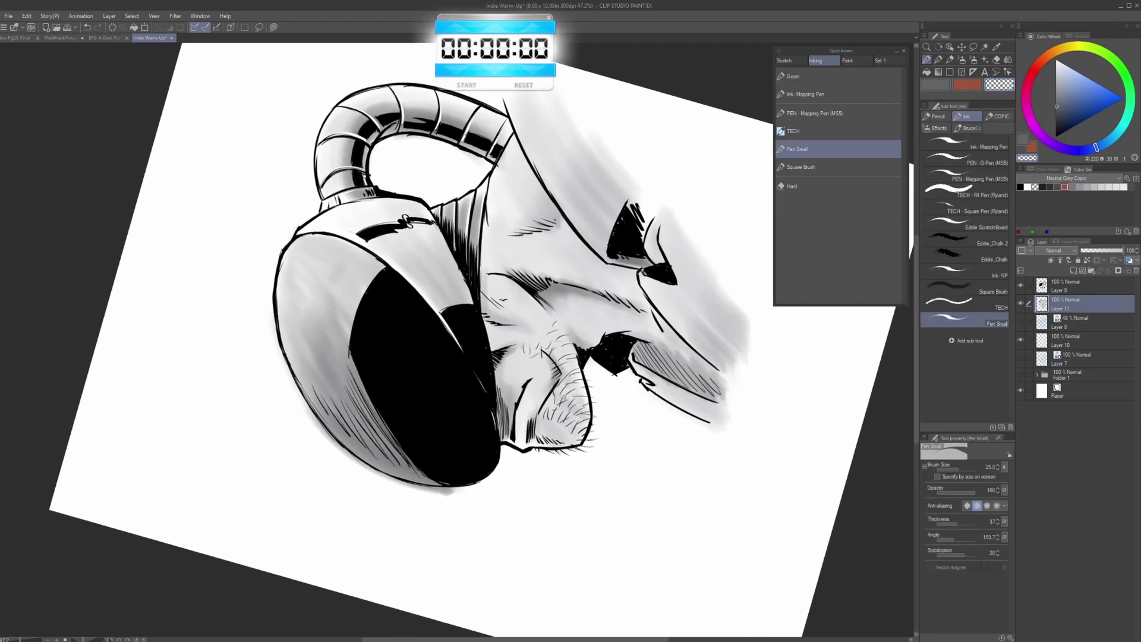
Carve white rim highlights along the helmet's outer edge and panel seam with the transparent Ink - Mapping Pen
{"action": "left_click", "coordinate": [832, 95]}
{"action": "mouse_move", "coordinate": [299, 239]}
{"action": "left_mouse_down"}
{"action": "mouse_move", "coordinate": [279, 268]}
{"action": "mouse_move", "coordinate": [316, 404]}
{"action": "left_mouse_up"}
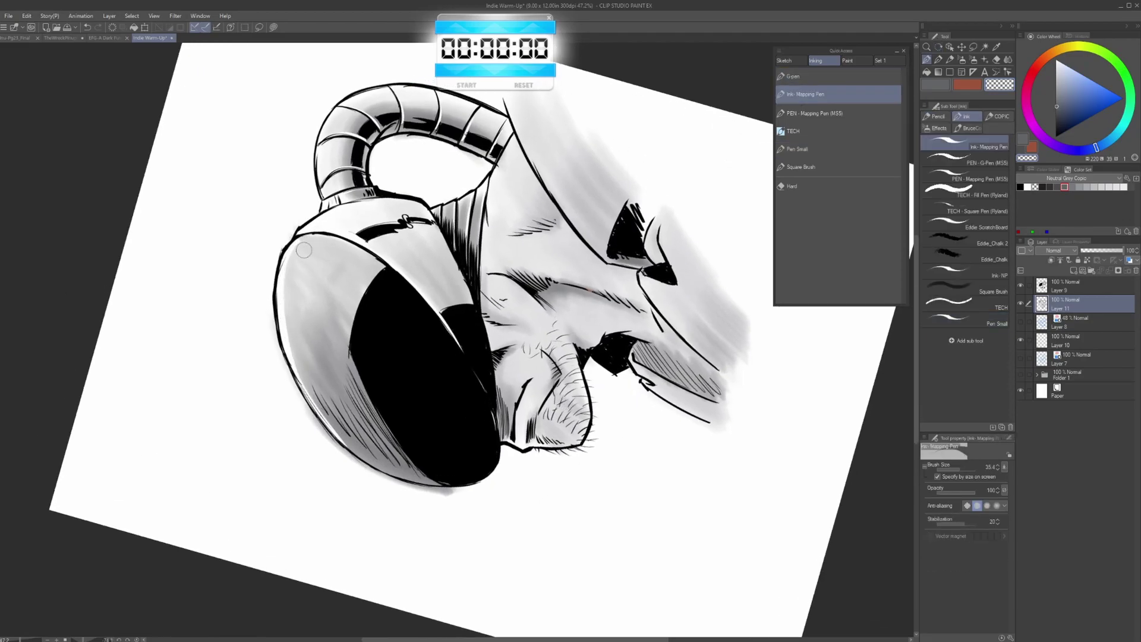
{"action": "left_click_drag", "start_coordinate": [286, 293], "coordinate": [296, 293]}
{"action": "mouse_move", "coordinate": [374, 194]}
{"action": "left_mouse_down"}
{"action": "mouse_move", "coordinate": [576, 229]}
{"action": "mouse_move", "coordinate": [597, 197]}
{"action": "left_mouse_up"}
{"action": "mouse_move", "coordinate": [328, 347]}
{"action": "left_mouse_down"}
{"action": "mouse_move", "coordinate": [325, 261]}
{"action": "mouse_move", "coordinate": [348, 209]}
{"action": "mouse_move", "coordinate": [412, 149]}
{"action": "left_mouse_up"}
{"action": "left_click_drag", "start_coordinate": [487, 317], "coordinate": [416, 208]}
{"action": "left_click_drag", "start_coordinate": [416, 208], "coordinate": [495, 304]}
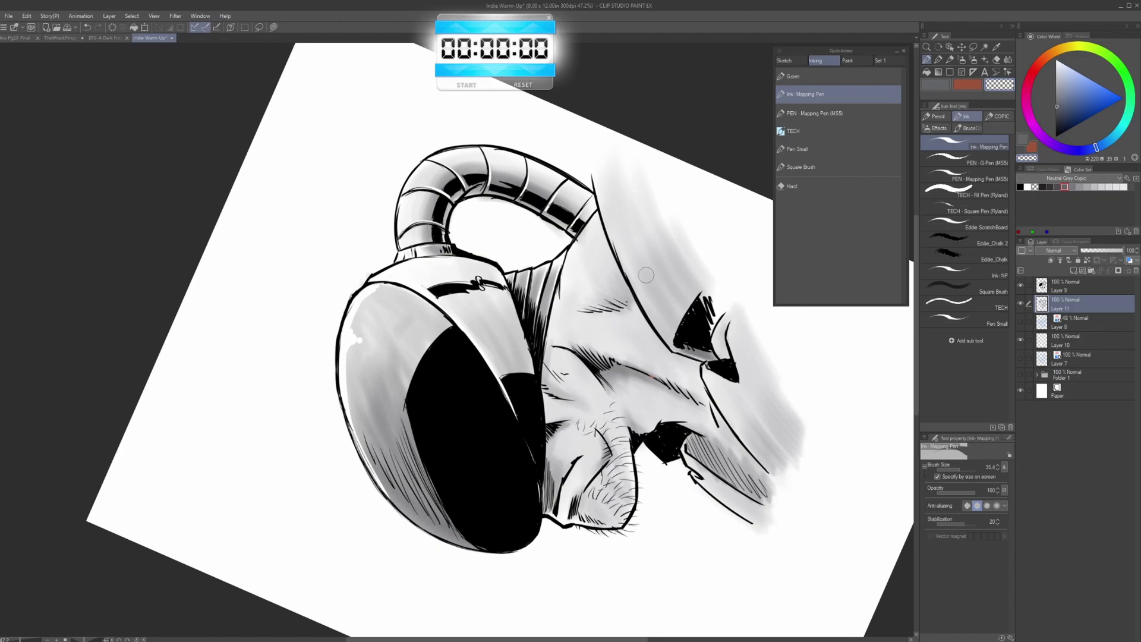
Erase highlights out of the grey shading on the face and neck with the transparent Ink - Mapping Pen
{"action": "left_click_drag", "start_coordinate": [650, 282], "coordinate": [555, 483]}
{"action": "left_click_drag", "start_coordinate": [595, 362], "coordinate": [587, 409]}
{"action": "left_click_drag", "start_coordinate": [583, 497], "coordinate": [606, 328]}
{"action": "left_click_drag", "start_coordinate": [571, 363], "coordinate": [553, 463]}
{"action": "left_click_drag", "start_coordinate": [606, 436], "coordinate": [568, 391]}
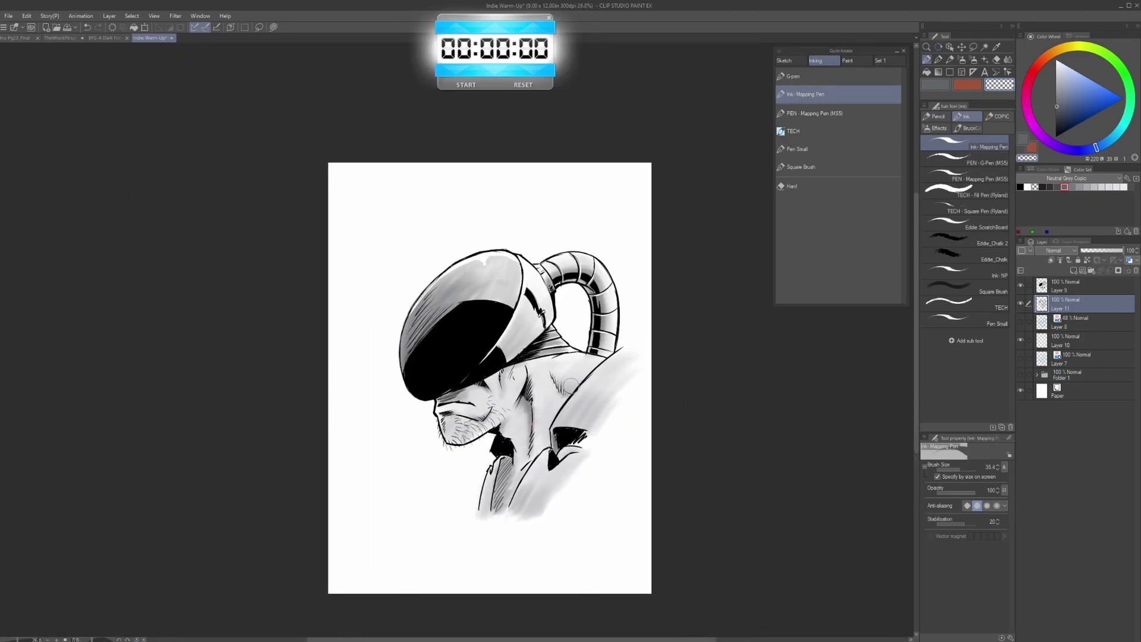
Brush light grey clouds around the figure with Baston Noise Cloud on a new layer beneath the shading
{"action": "left_click", "coordinate": [1078, 322]}
{"action": "left_click", "coordinate": [1074, 270]}
{"action": "left_click", "coordinate": [937, 129]}
{"action": "left_click_drag", "start_coordinate": [1012, 327], "coordinate": [1012, 350]}
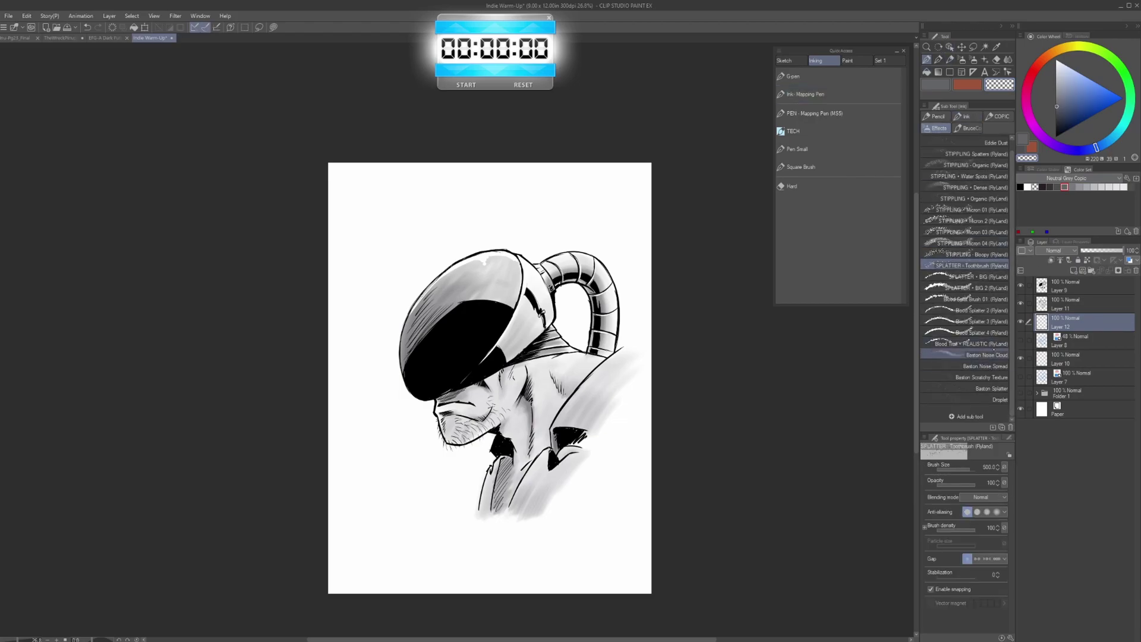
{"action": "left_click", "coordinate": [987, 355]}
{"action": "left_click", "coordinate": [1079, 186]}
{"action": "mouse_move", "coordinate": [443, 469]}
{"action": "left_mouse_down"}
{"action": "mouse_move", "coordinate": [427, 410]}
{"action": "mouse_move", "coordinate": [574, 255]}
{"action": "mouse_move", "coordinate": [574, 324]}
{"action": "mouse_move", "coordinate": [408, 390]}
{"action": "mouse_move", "coordinate": [452, 523]}
{"action": "left_mouse_up"}
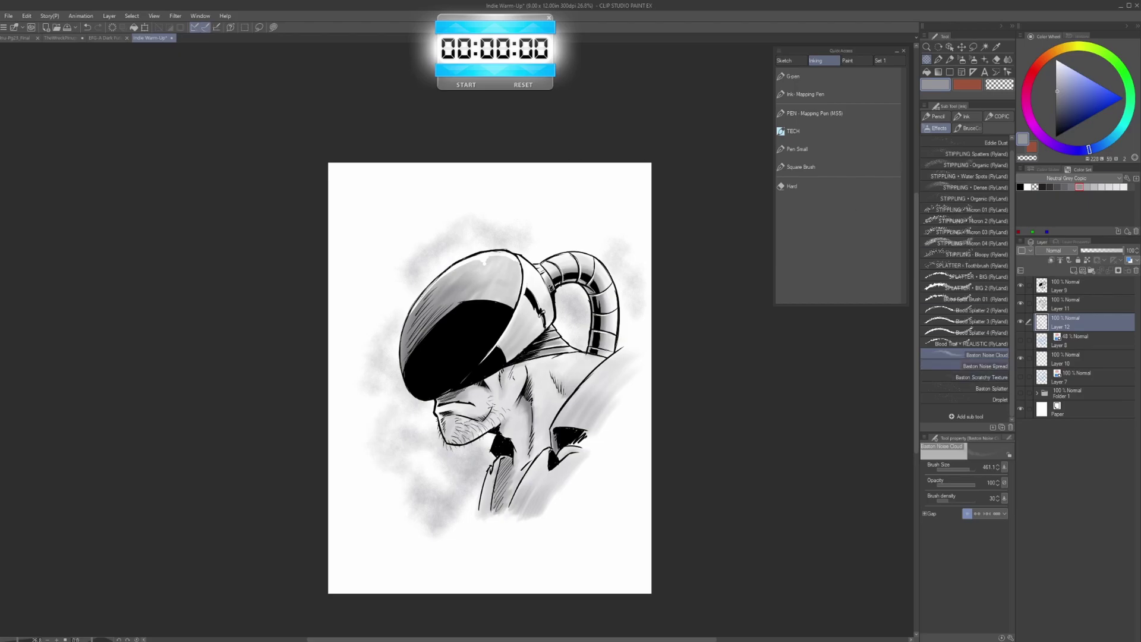
Speckle the background clouds with Baston Noise Spread and SPLATTER - Toothbrush, and erase their overlap on the figure with Ink - Mapping Pen
{"action": "left_click", "coordinate": [987, 366]}
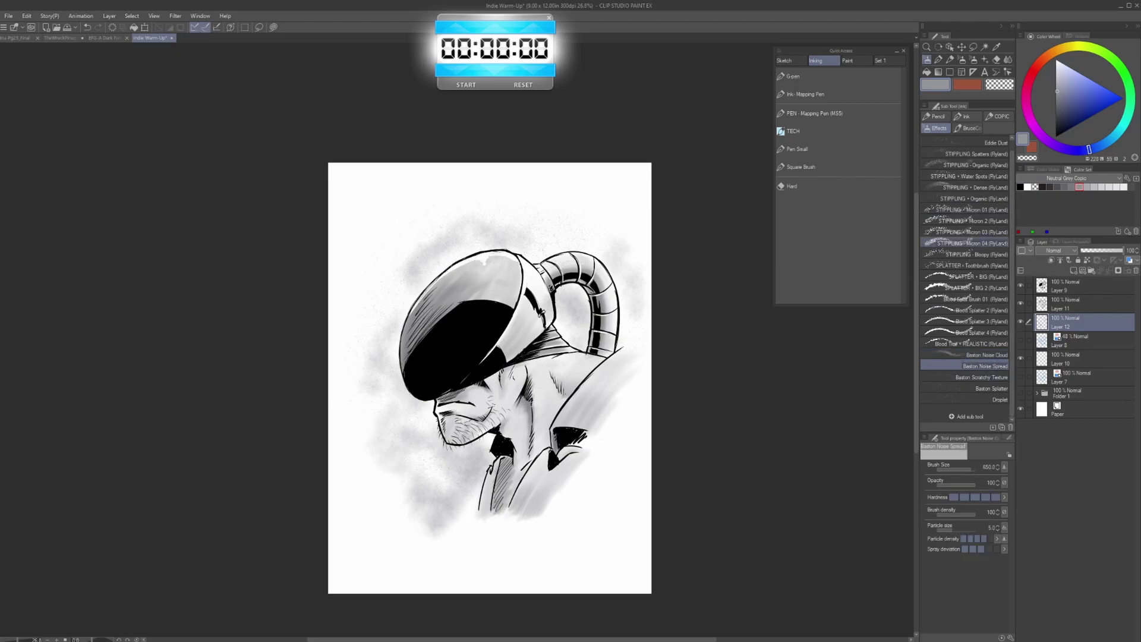
{"action": "left_click", "coordinate": [968, 265]}
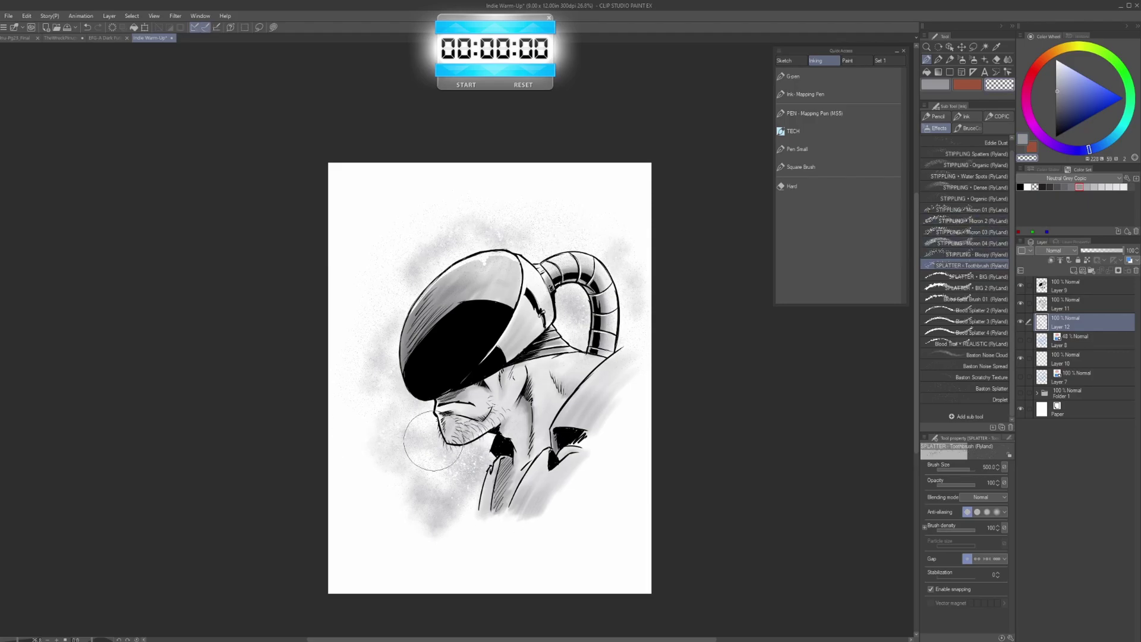
{"action": "left_click", "coordinate": [808, 94]}
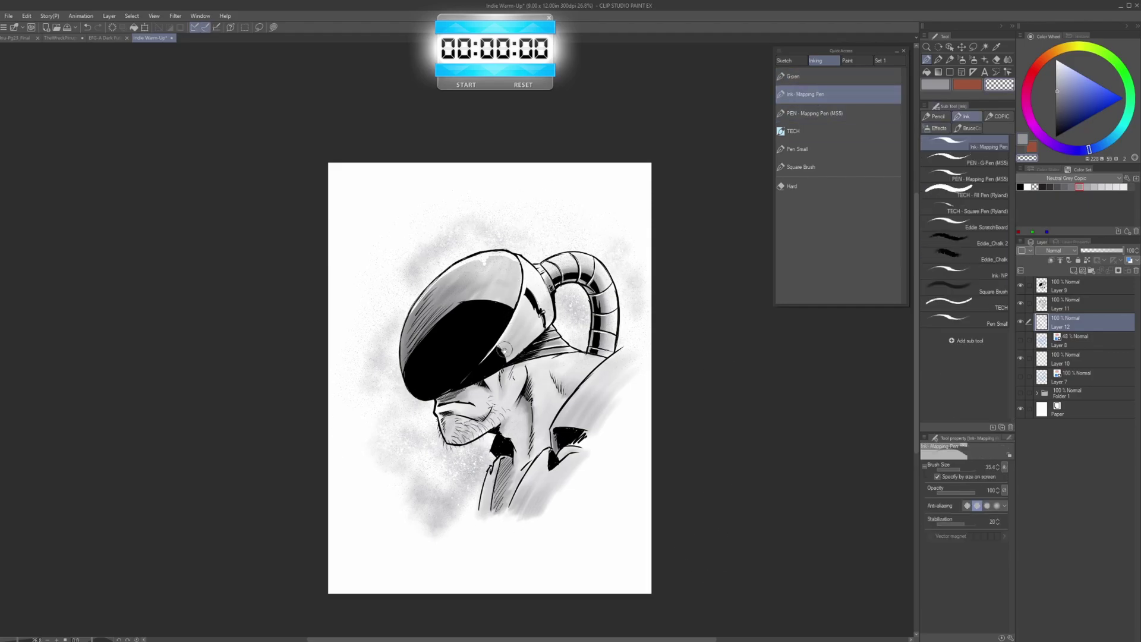
{"action": "left_click_drag", "start_coordinate": [505, 337], "coordinate": [512, 324]}
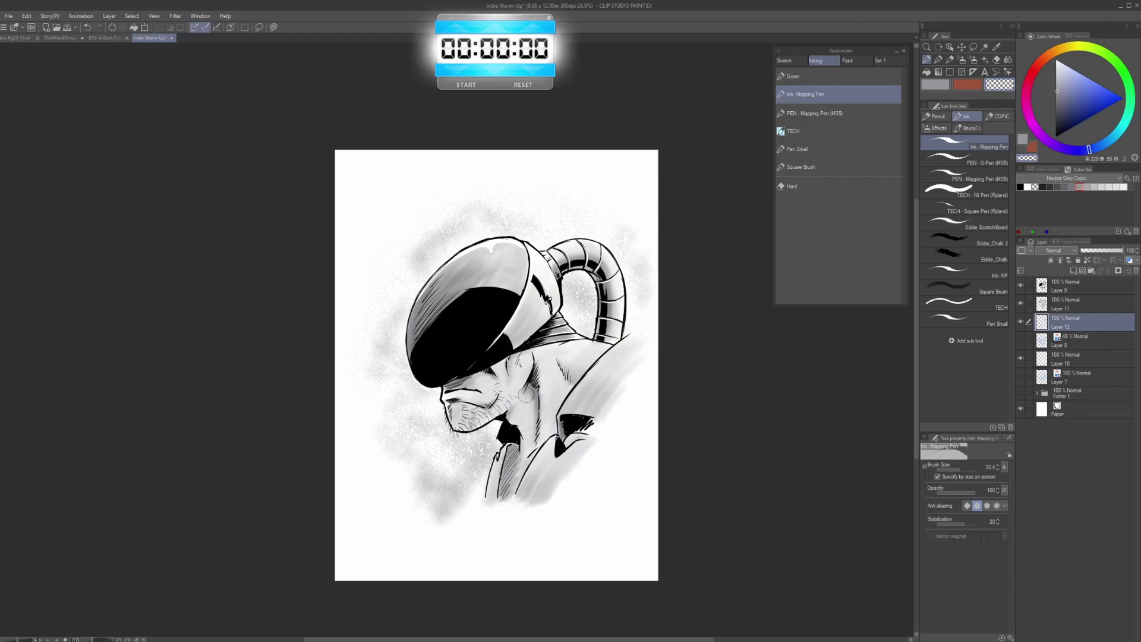
{"action": "scroll", "coordinate": [597, 365], "scroll_direction": "down", "scroll_amount": 1}
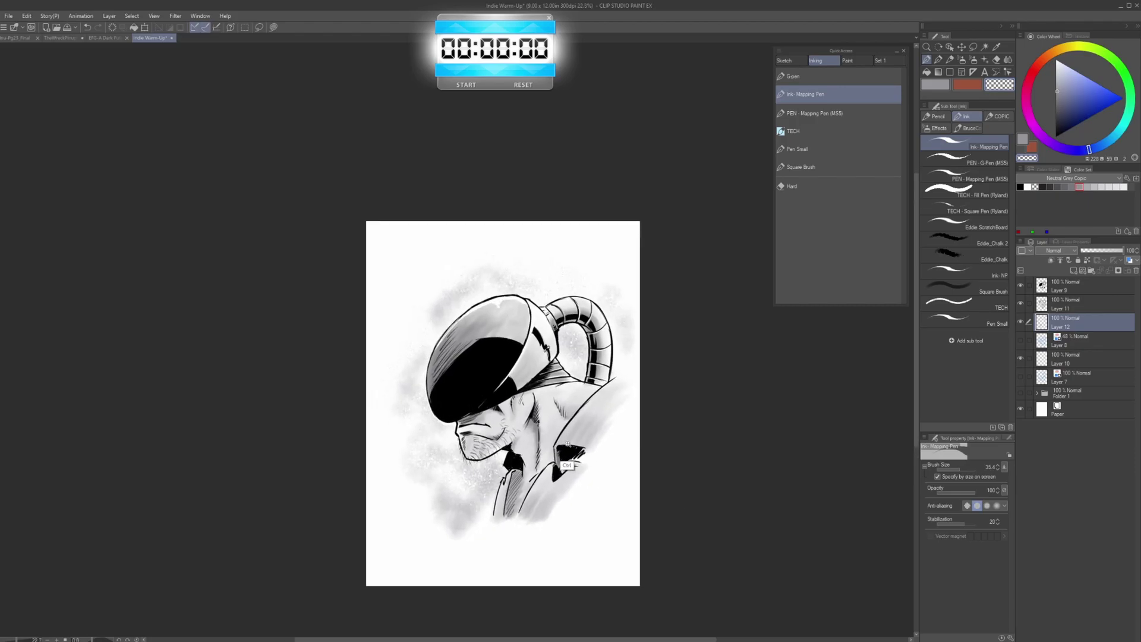
Sign the drawing below the shoulder with the artist's initials and year in black Pen Small on the line art layer
{"action": "left_click_drag", "start_coordinate": [601, 414], "coordinate": [566, 367]}
{"action": "left_click", "coordinate": [1070, 286]}
{"action": "left_click", "coordinate": [838, 149]}
{"action": "left_click", "coordinate": [544, 423], "text": "alt"}
{"action": "left_click_drag", "start_coordinate": [541, 462], "coordinate": [541, 477]}
{"action": "left_click_drag", "start_coordinate": [538, 463], "coordinate": [548, 488]}
{"action": "left_click_drag", "start_coordinate": [546, 462], "coordinate": [547, 471]}
{"action": "left_click_drag", "start_coordinate": [542, 479], "coordinate": [544, 485]}
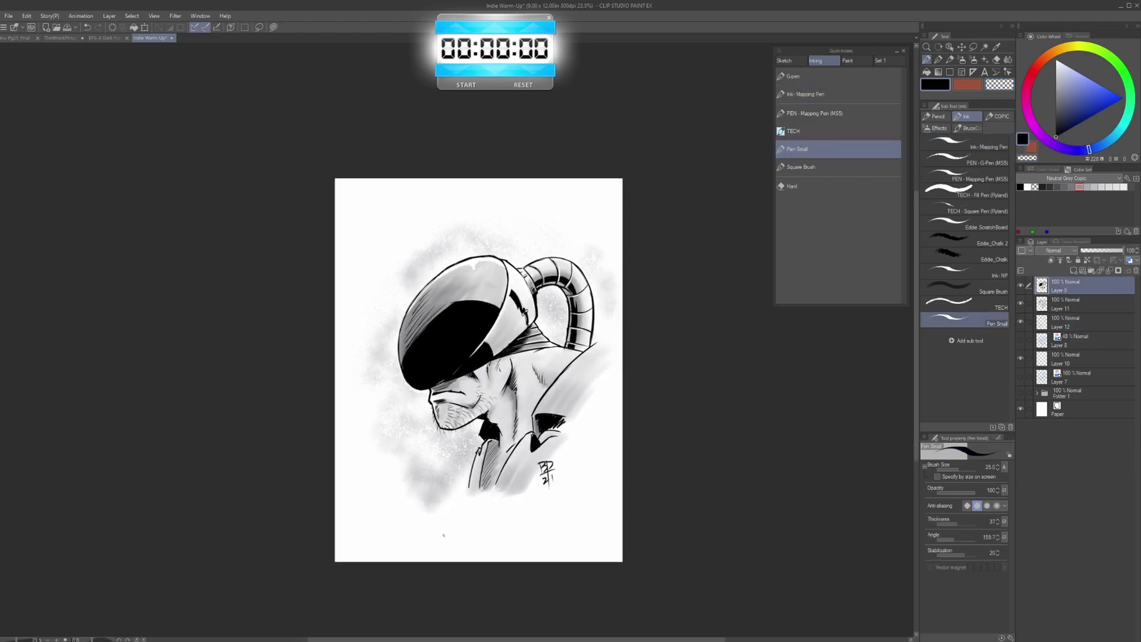